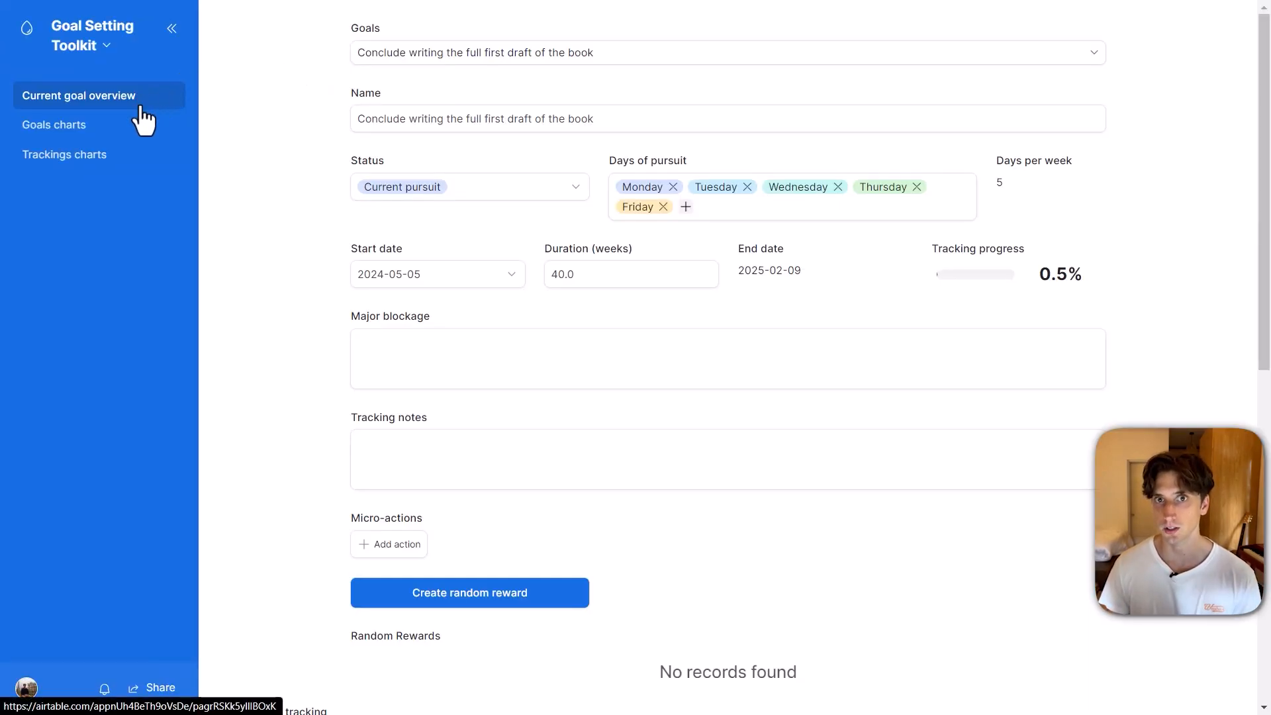
Select the goal "Conclude writing the full first draft of the book" in the current goal overview and review its details and action tracking.
left_click(515, 59)
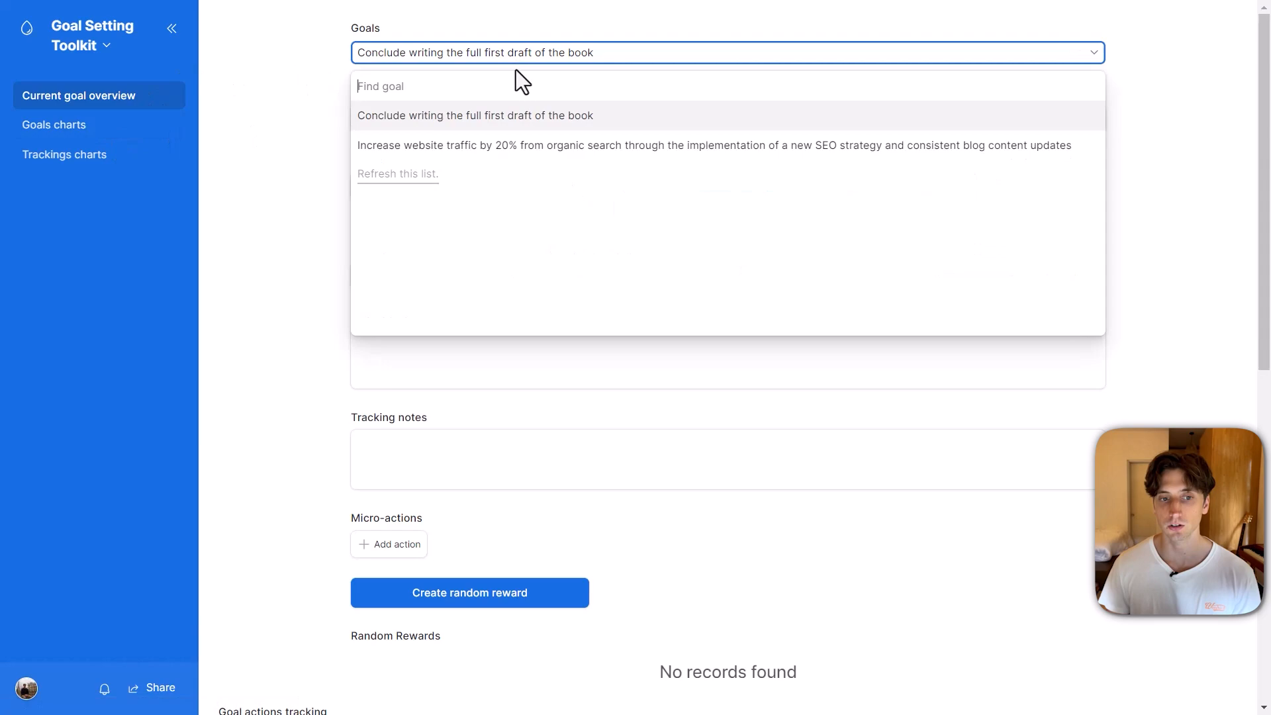
left_click(486, 113)
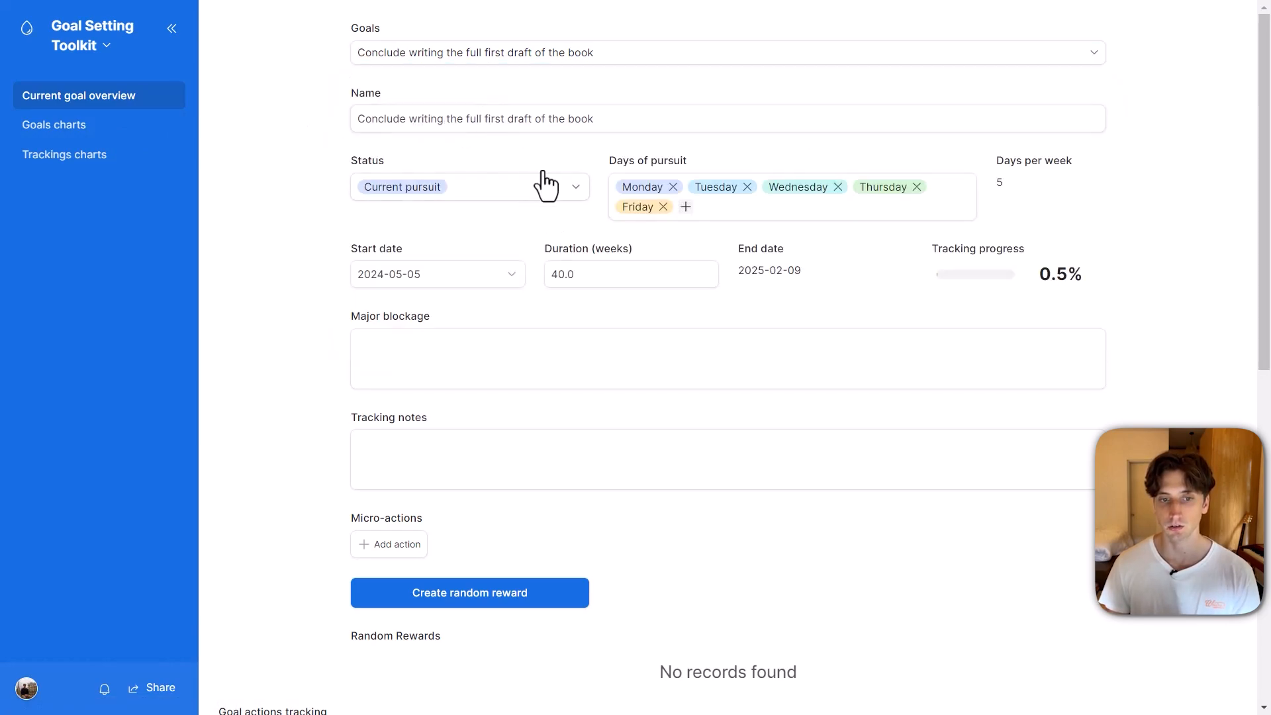
scroll(581, 227, "down", 4)
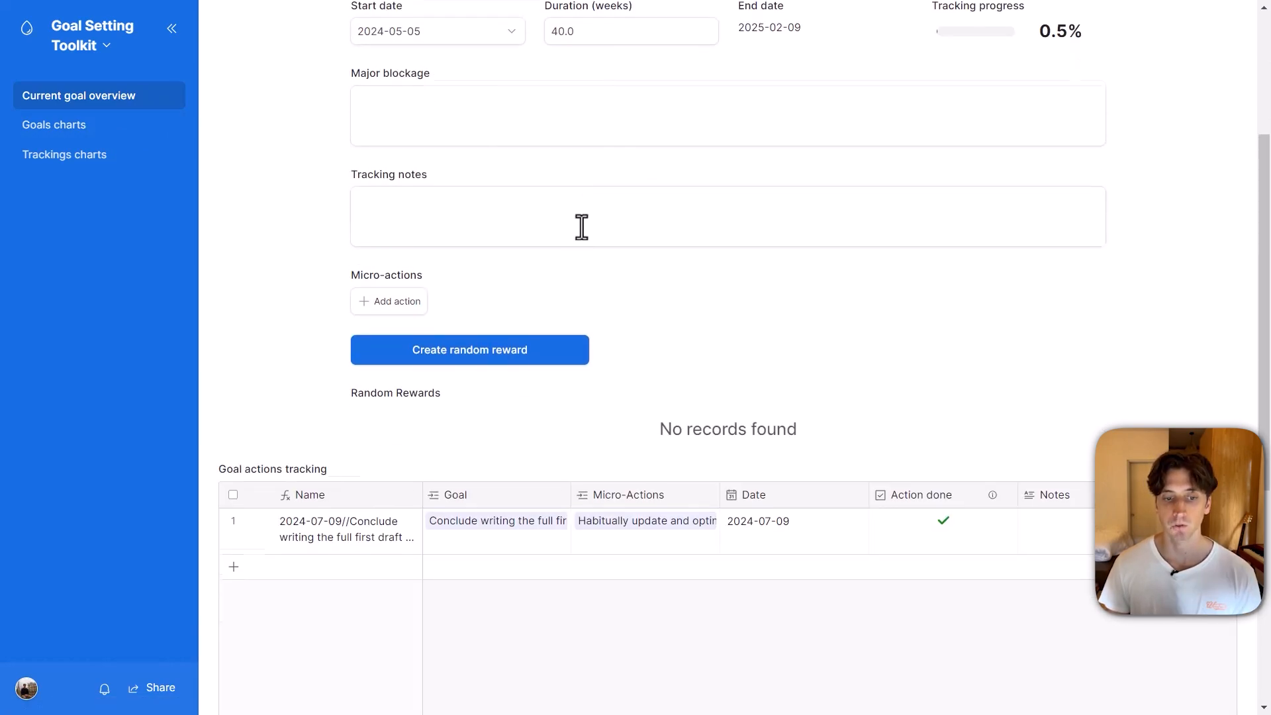
scroll(559, 238, "down", 2)
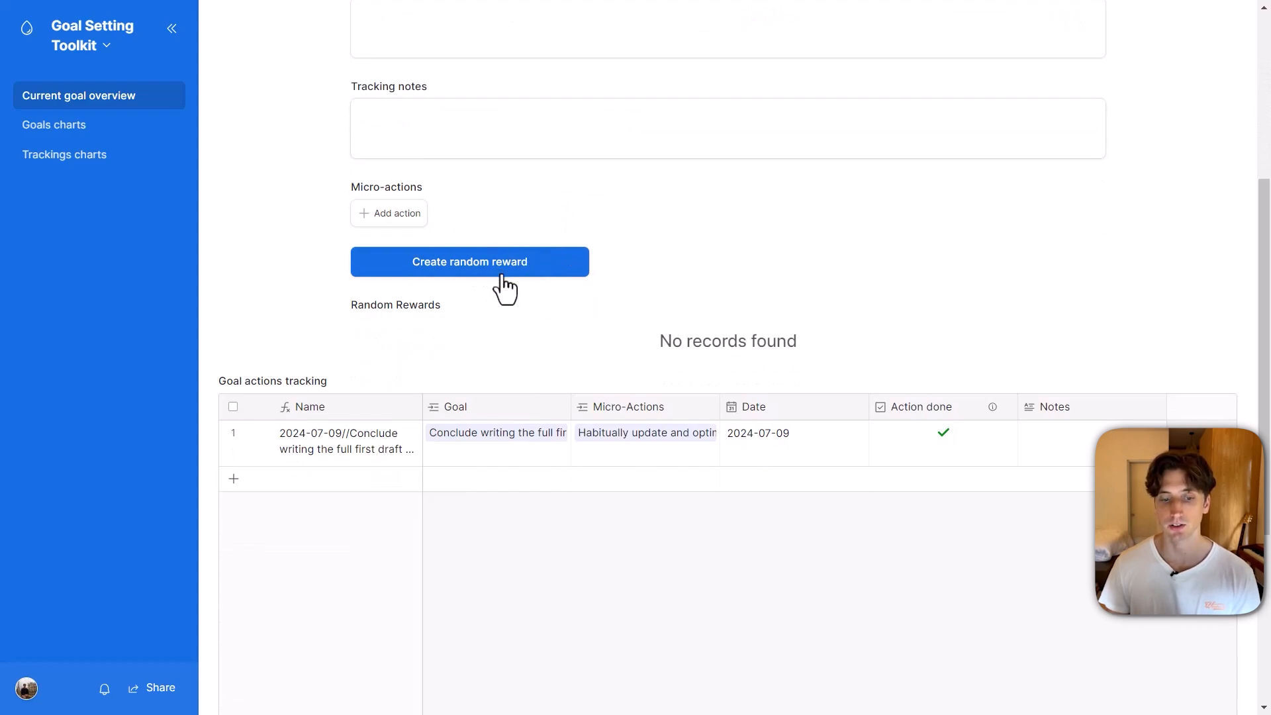
scroll(477, 394, "down", 2)
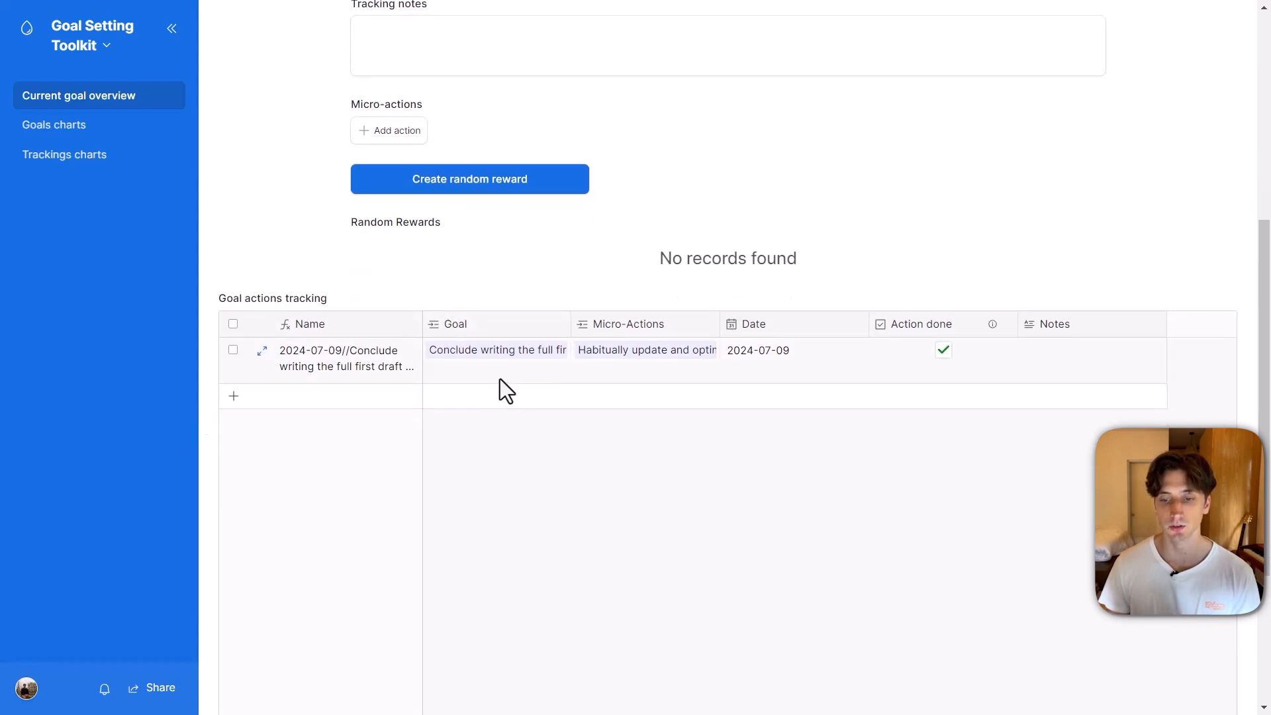
View the Goals charts page and the Trackings charts page, inspecting the weekly completed-trackings line.
left_click(131, 132)
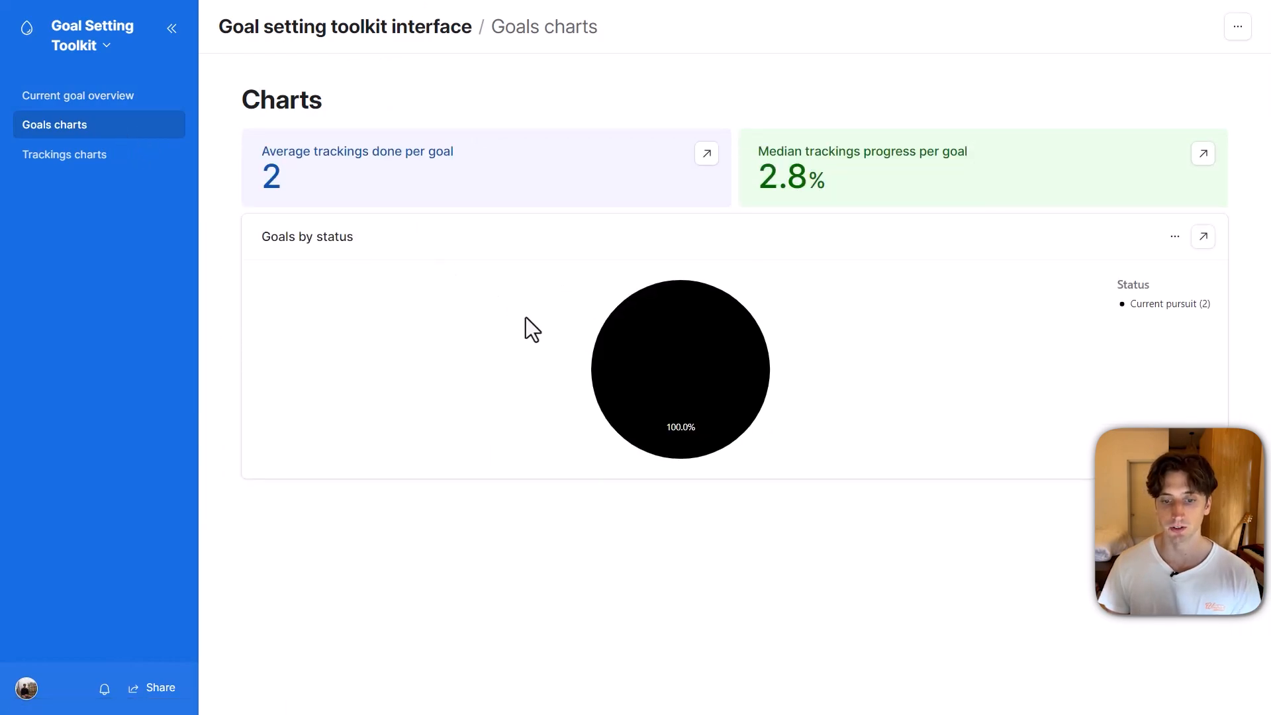
left_click(119, 155)
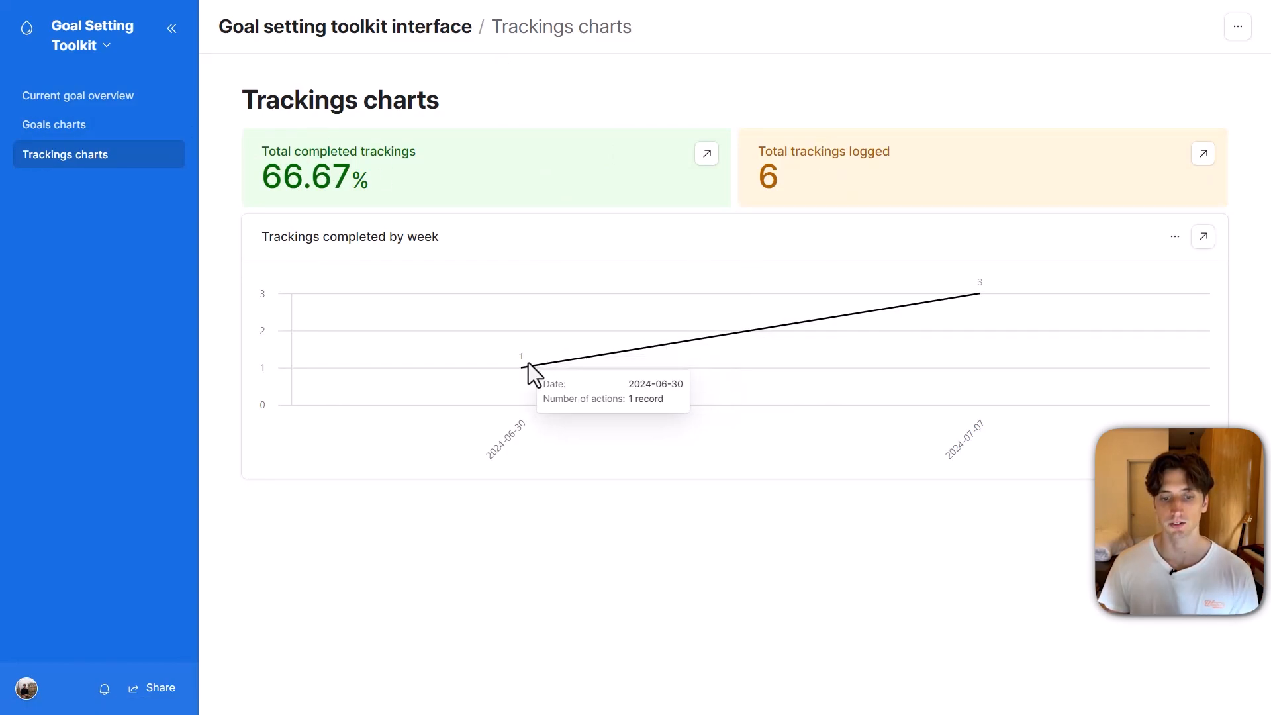
mouse_move(948, 328)
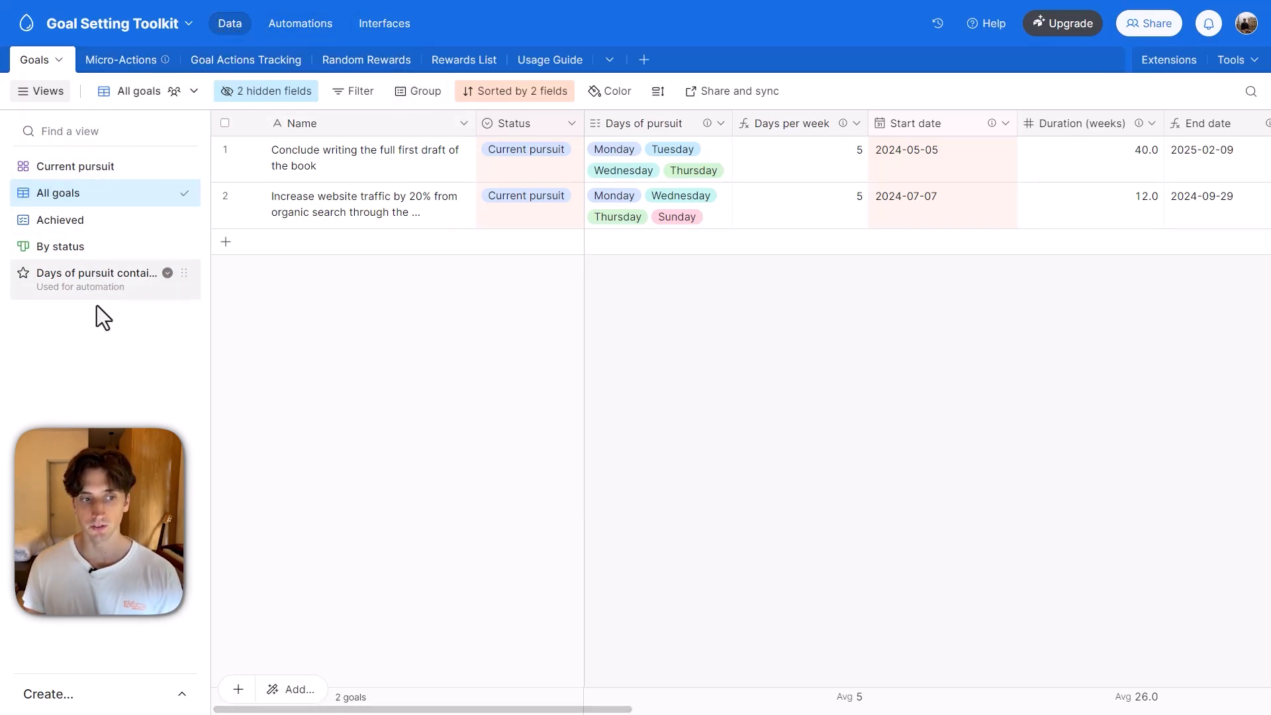
Examine the book-draft goal's status, days of pursuit and name in the All goals view of the Goals table.
left_click(50, 93)
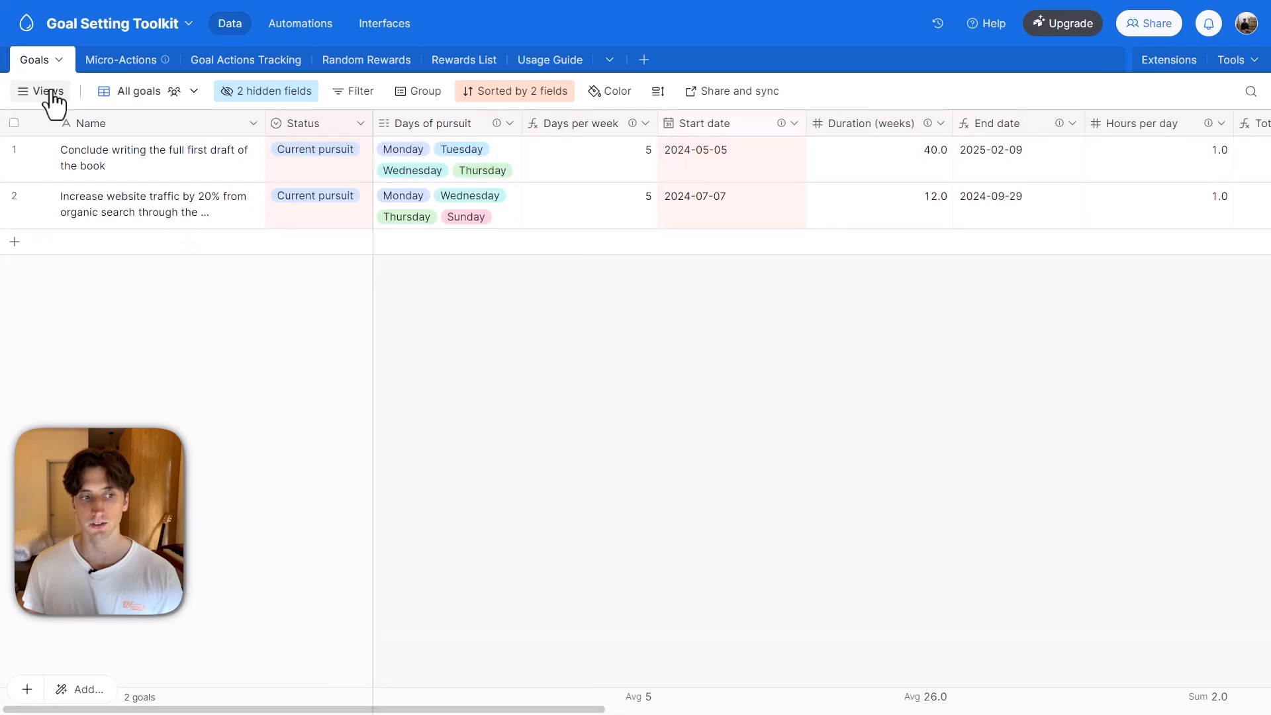
left_click(51, 93)
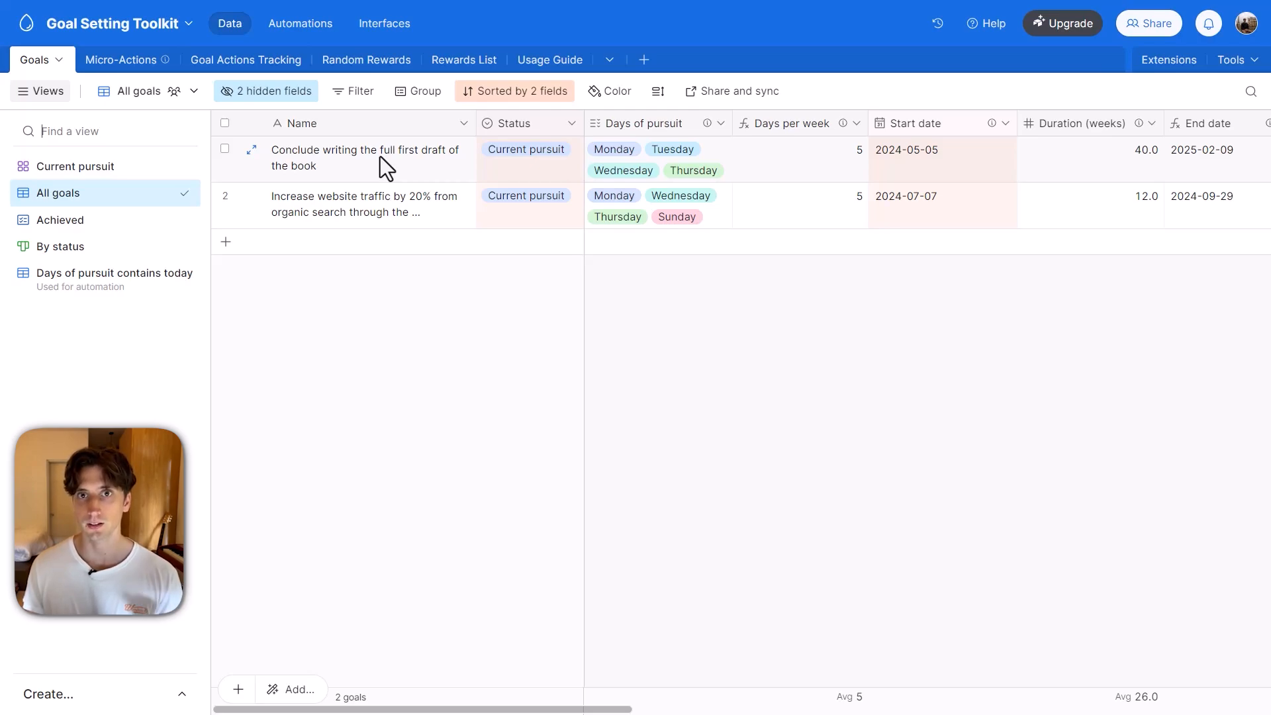
left_click(505, 164)
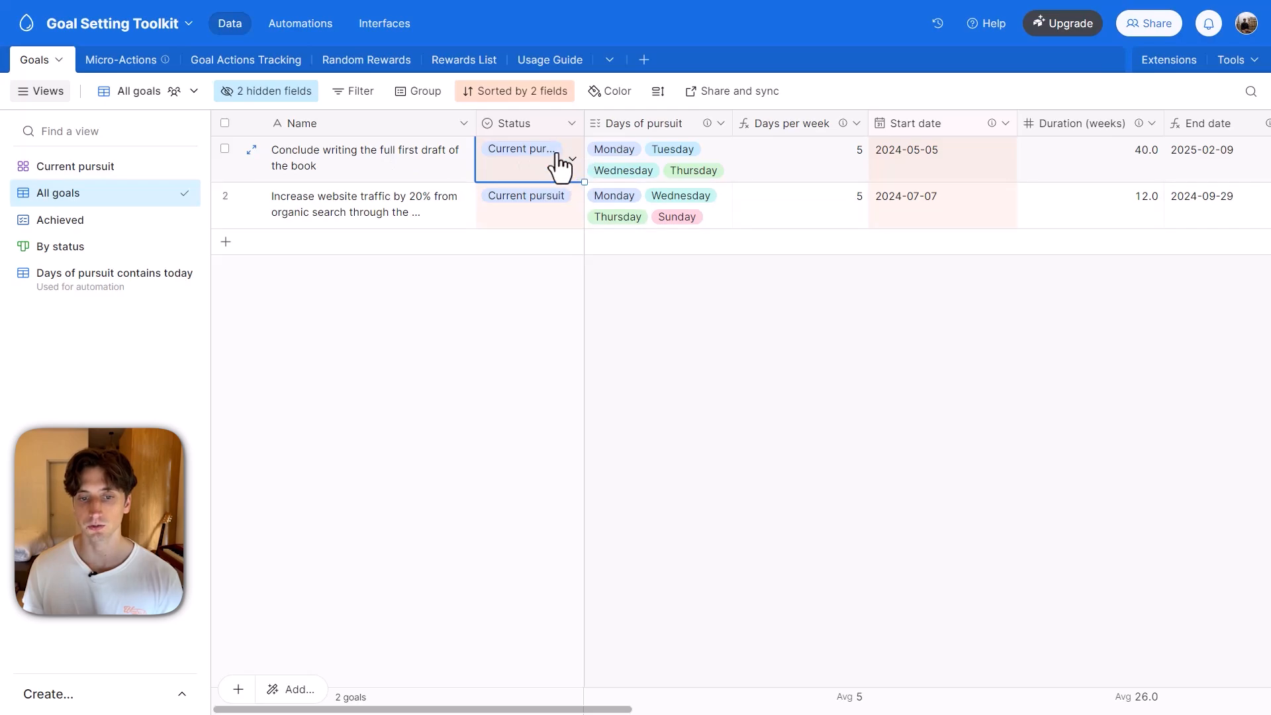
left_click(645, 169)
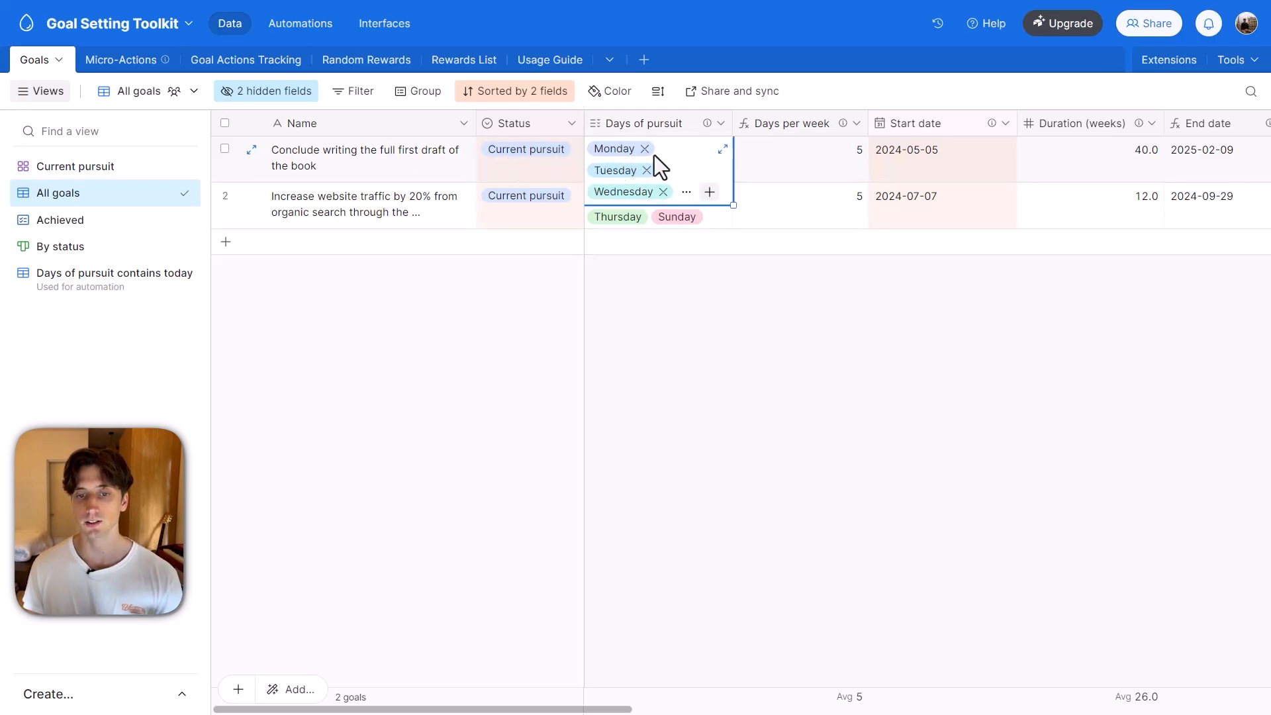
mouse_move(708, 124)
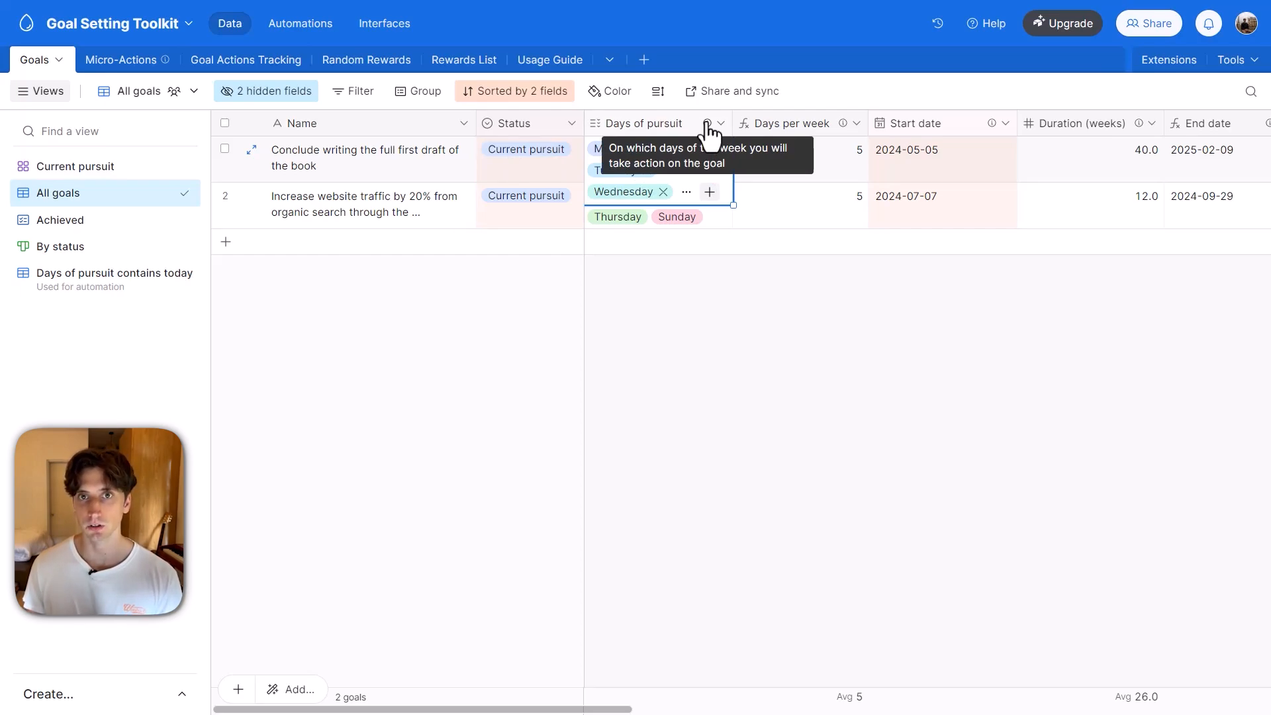
left_click(372, 166)
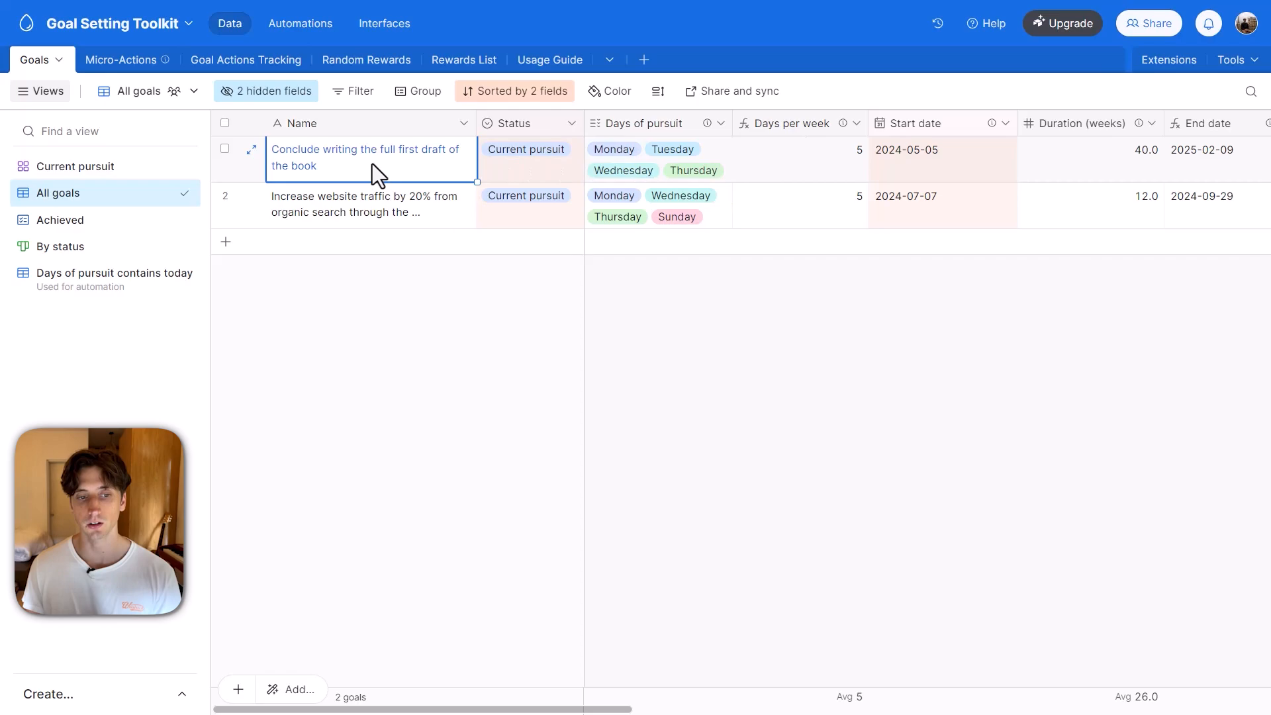
Expand the book-draft goal's full record and examine its status and days of pursuit.
left_click(251, 149)
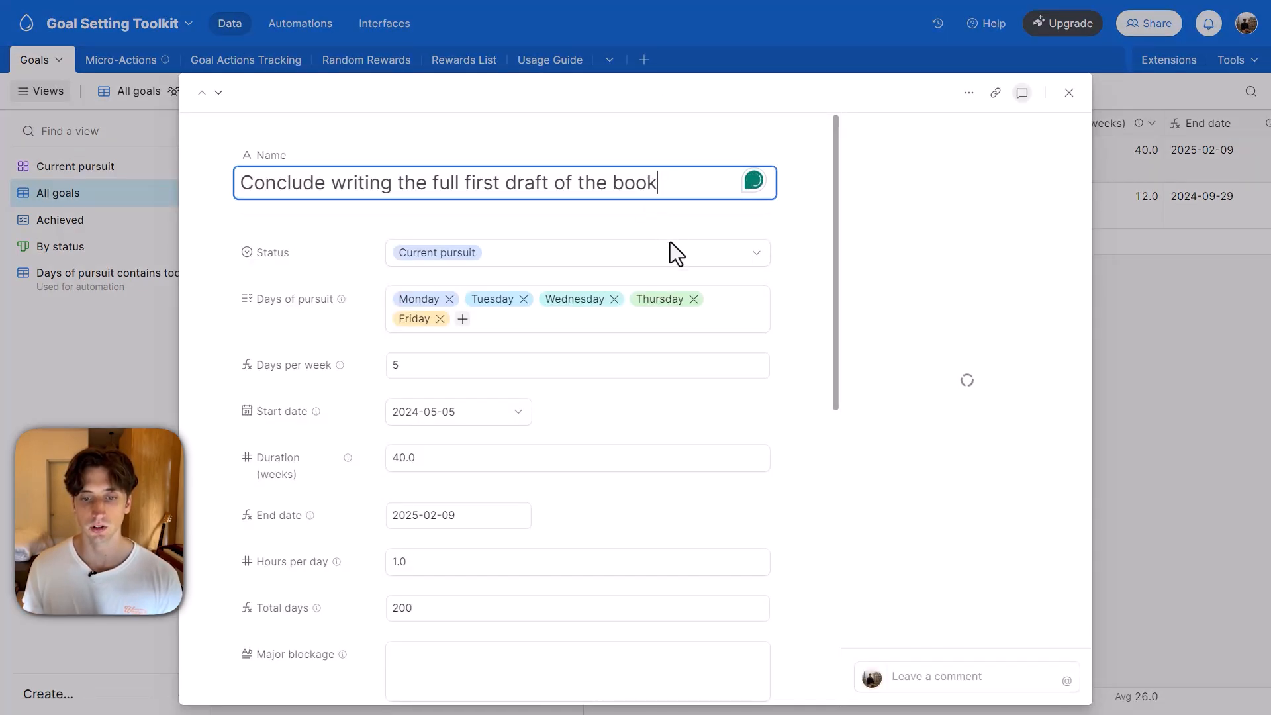
scroll(670, 241, "down", 1)
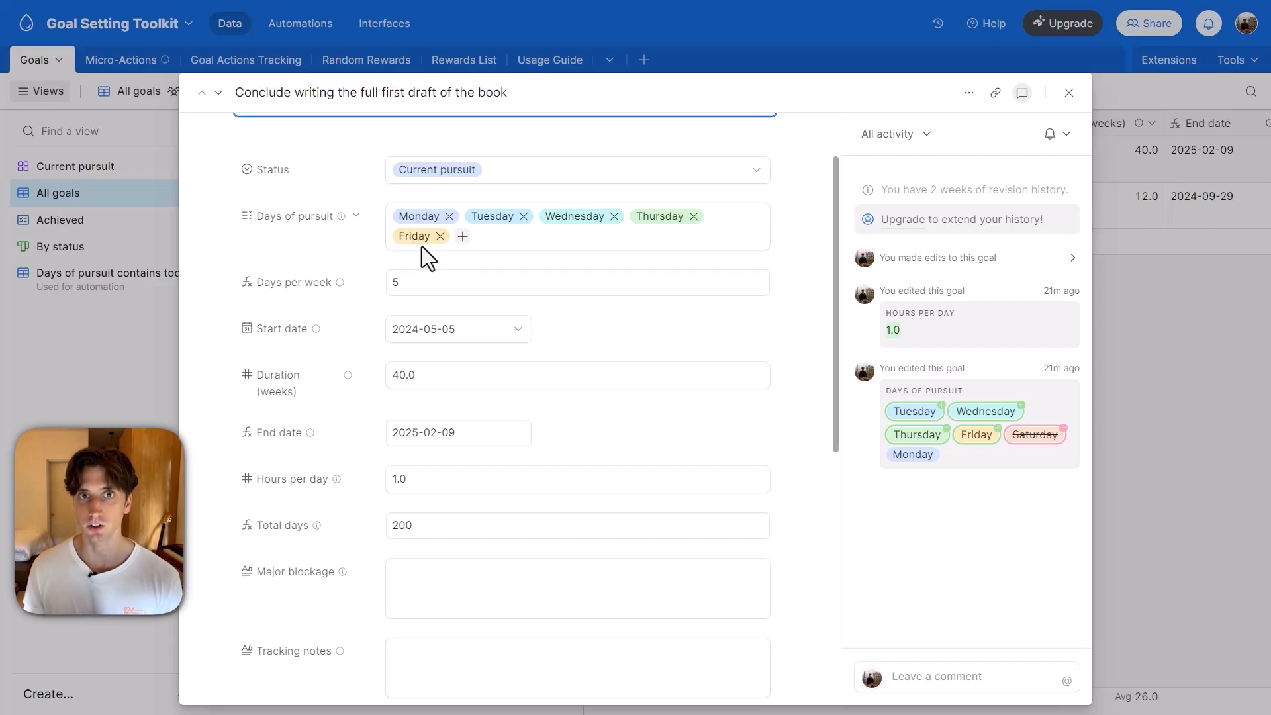
scroll(451, 245, "down", 2)
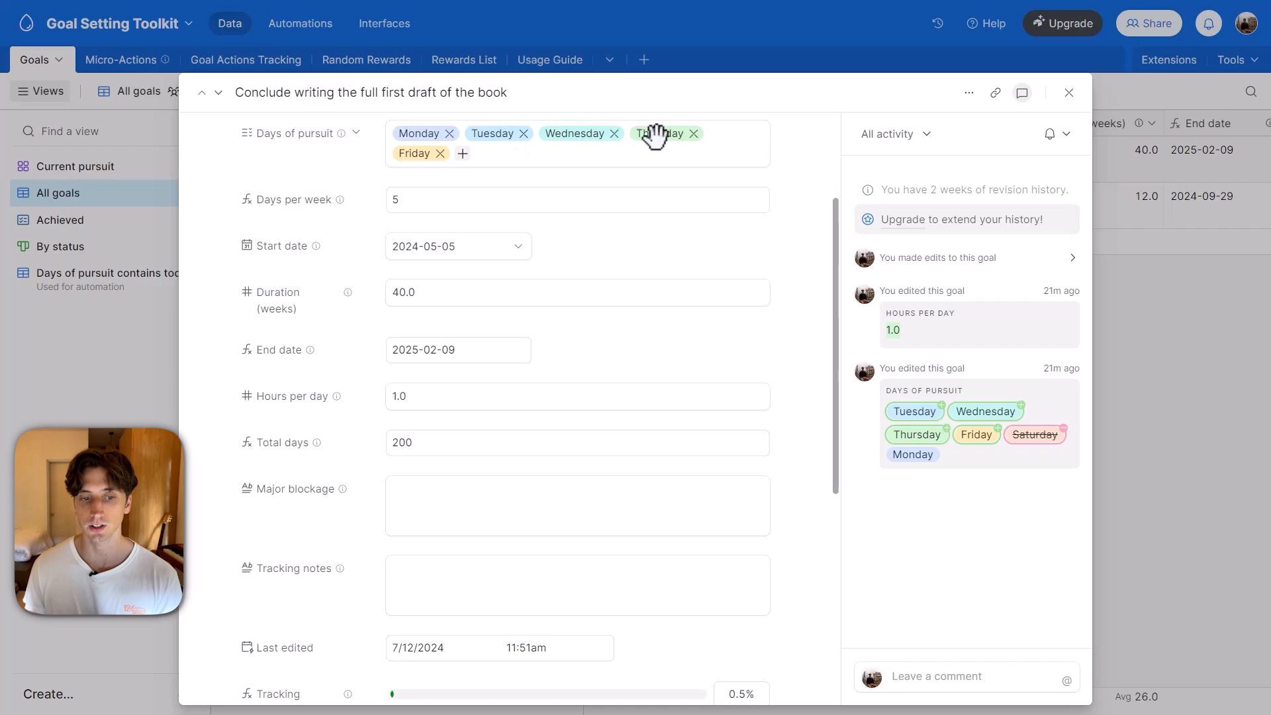
Inspect the Start date calendar and the Duration (weeks) value in the goal record without changing them.
left_click(440, 245)
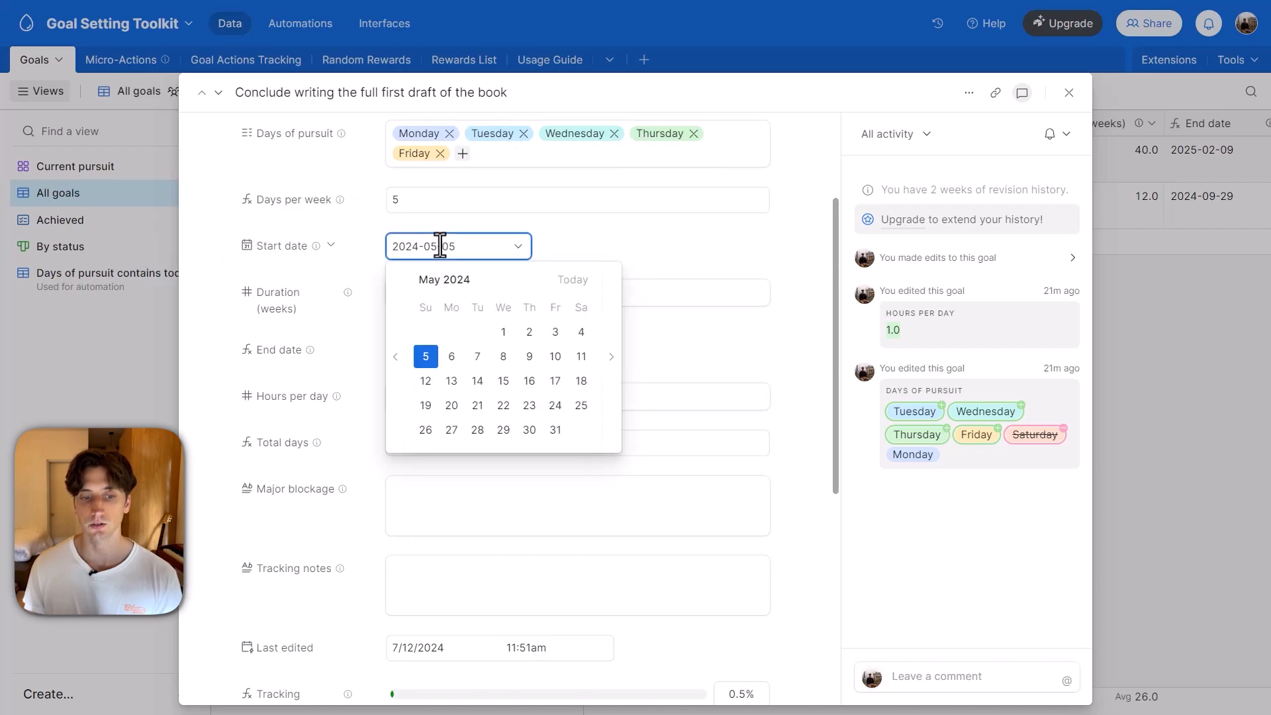
left_click(559, 244)
left_click(426, 292)
left_click(601, 260)
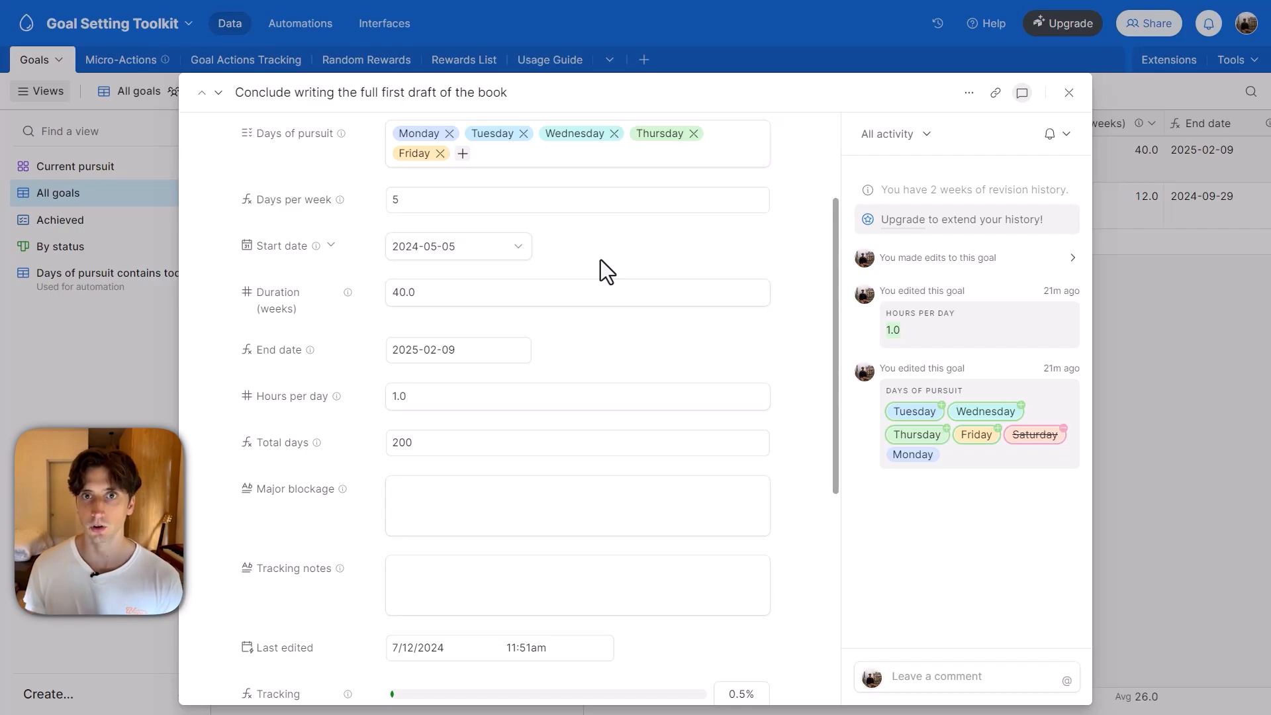
double_click(405, 292)
left_click(616, 252)
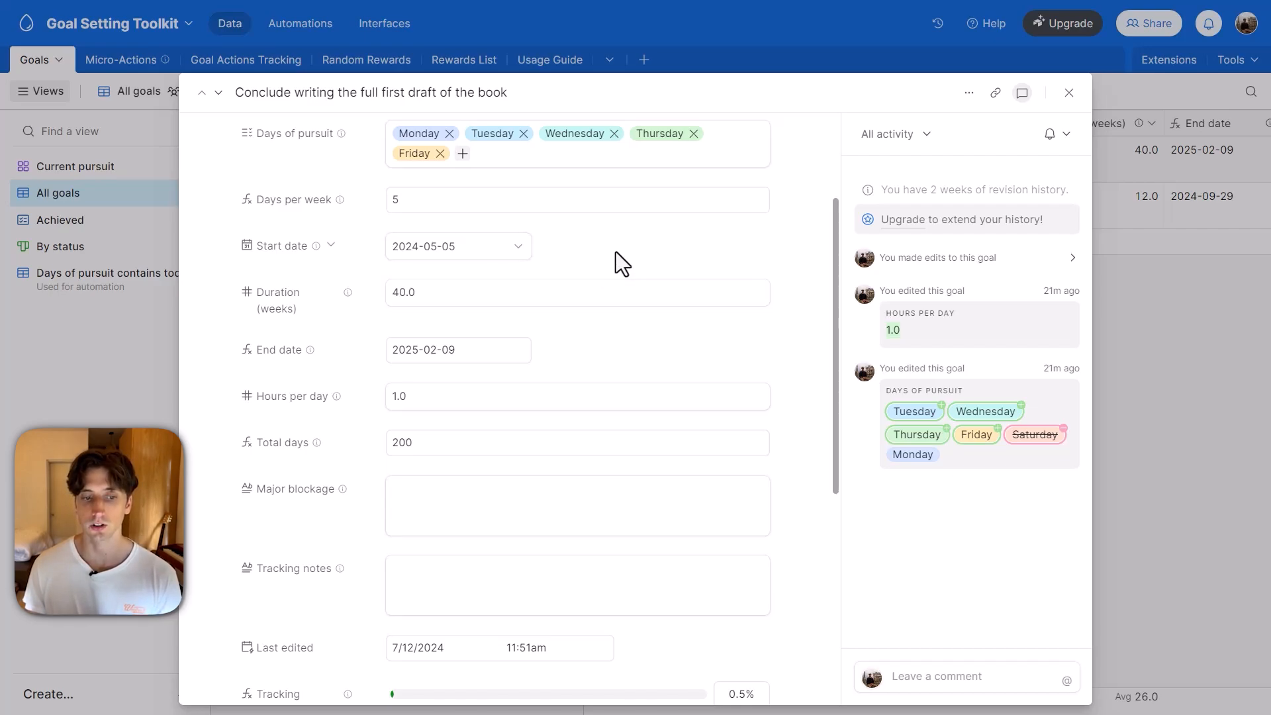
Examine the goal record's End date and Hours per day fields, leaving their values as they are.
scroll(615, 251, "down", 2)
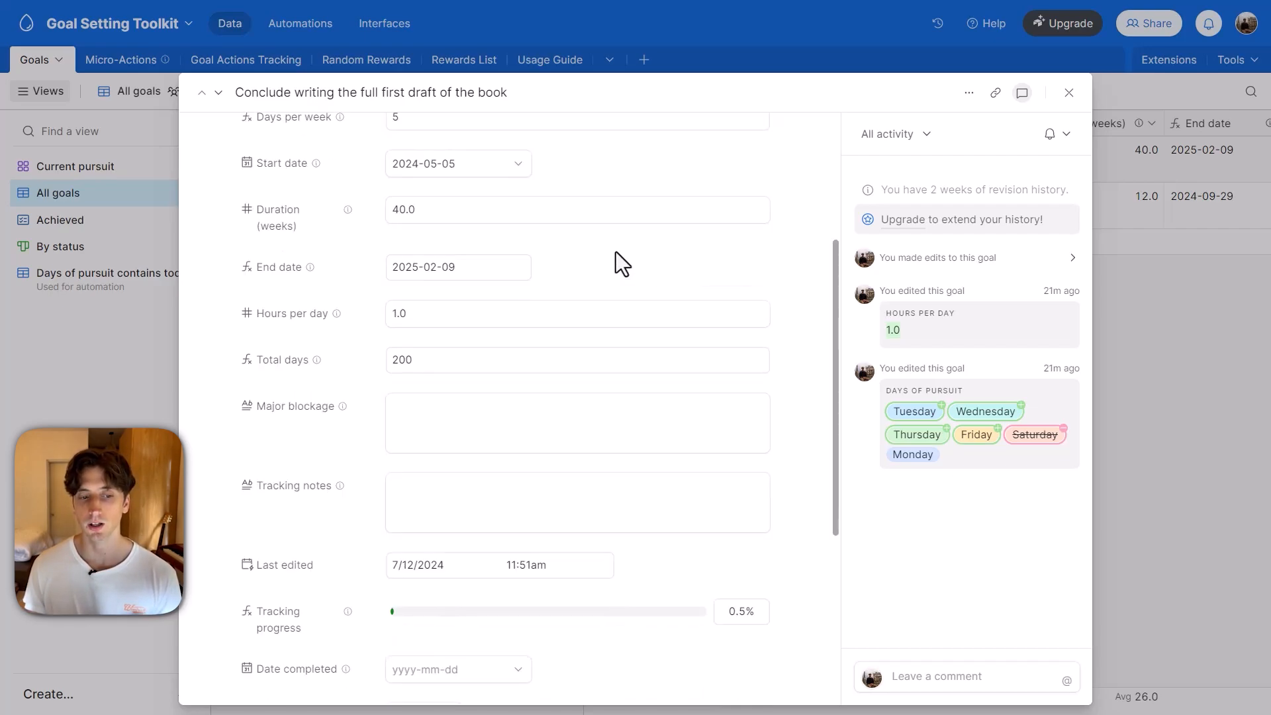
mouse_move(325, 265)
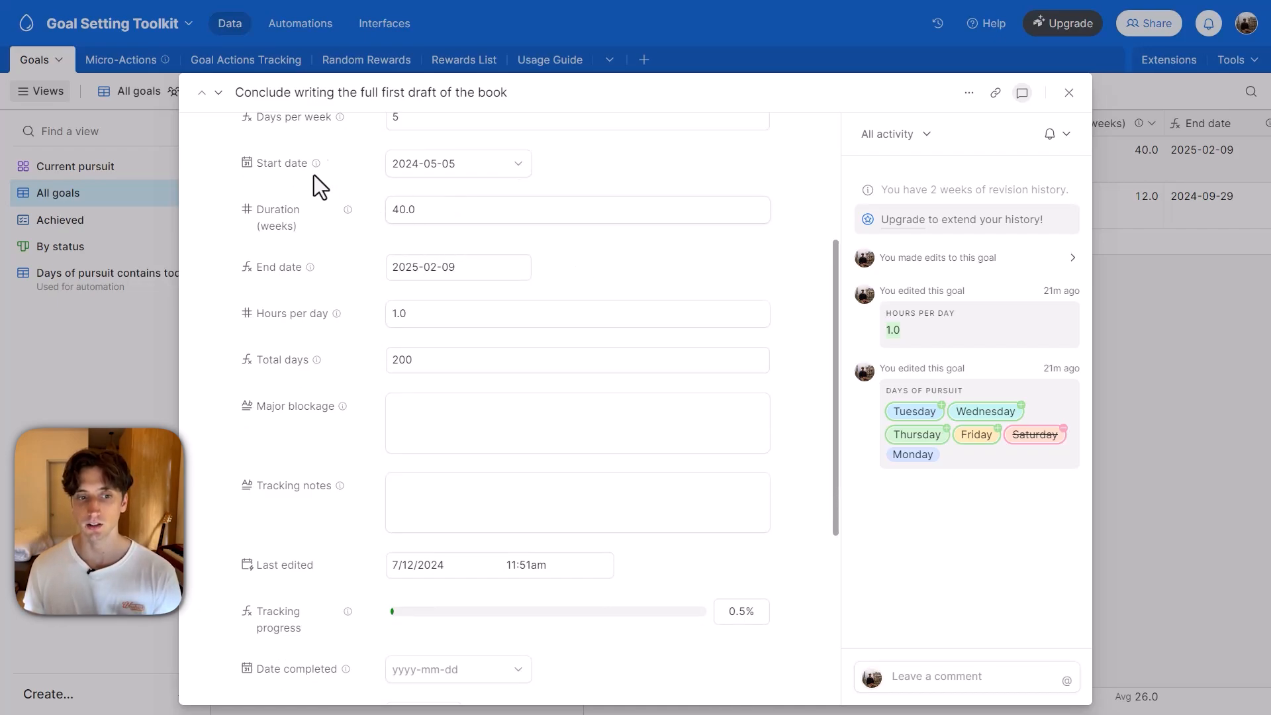
mouse_move(321, 220)
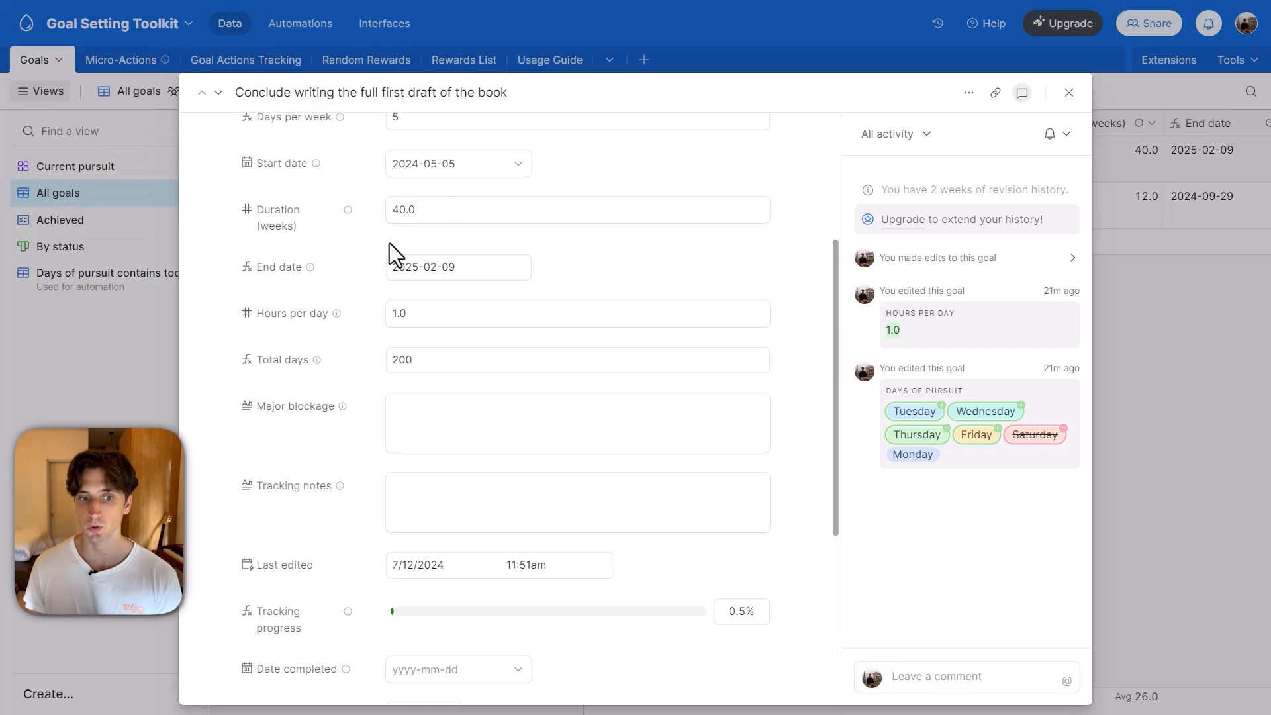
scroll(618, 240, "down", 1)
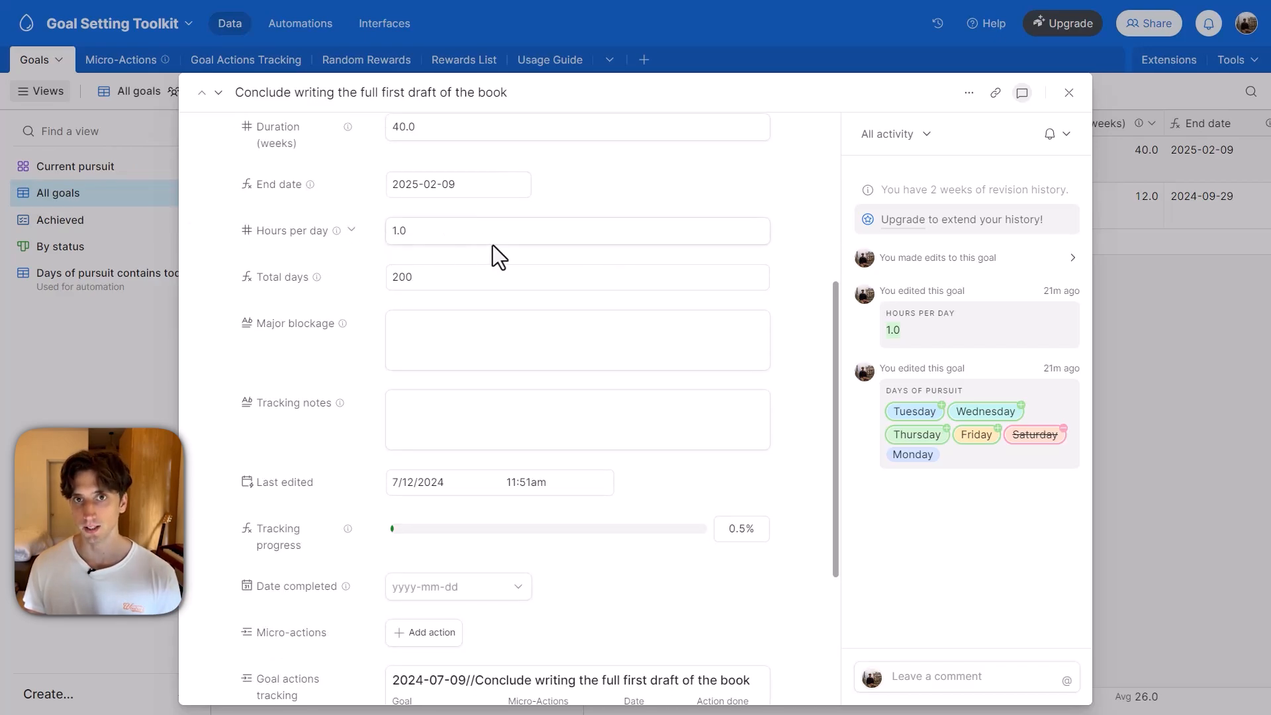
left_click(464, 226)
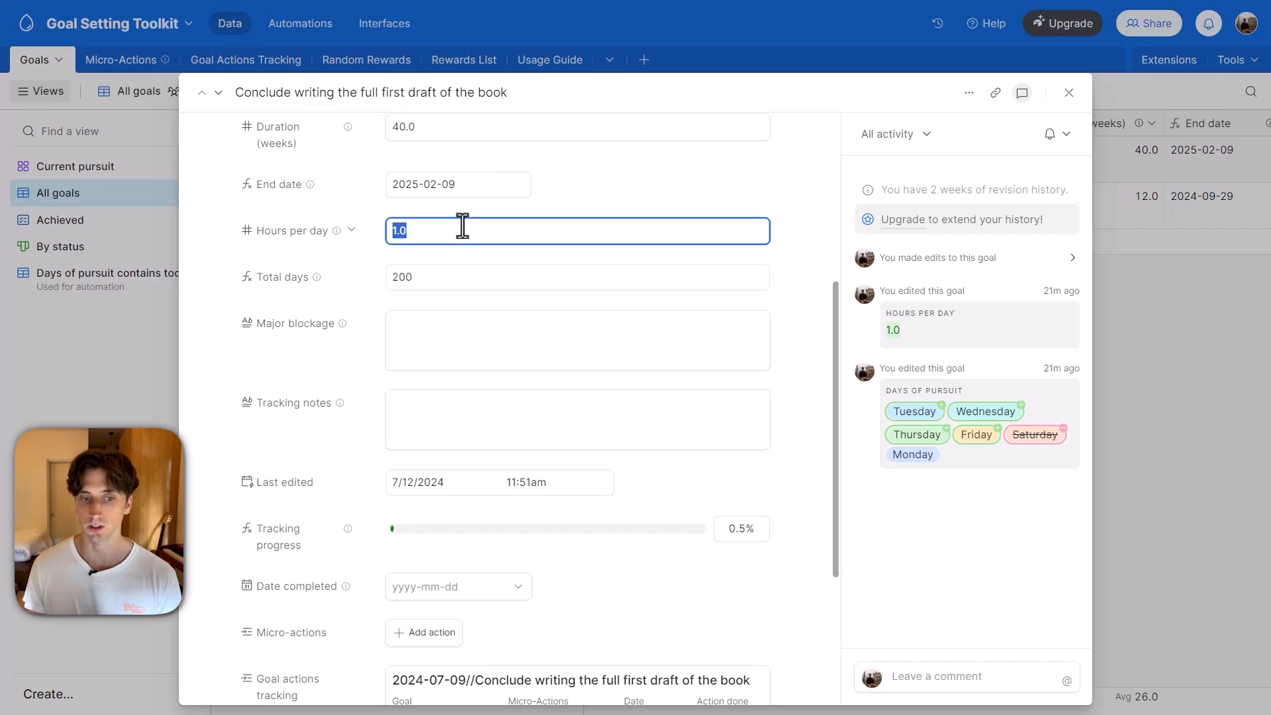
left_click(588, 192)
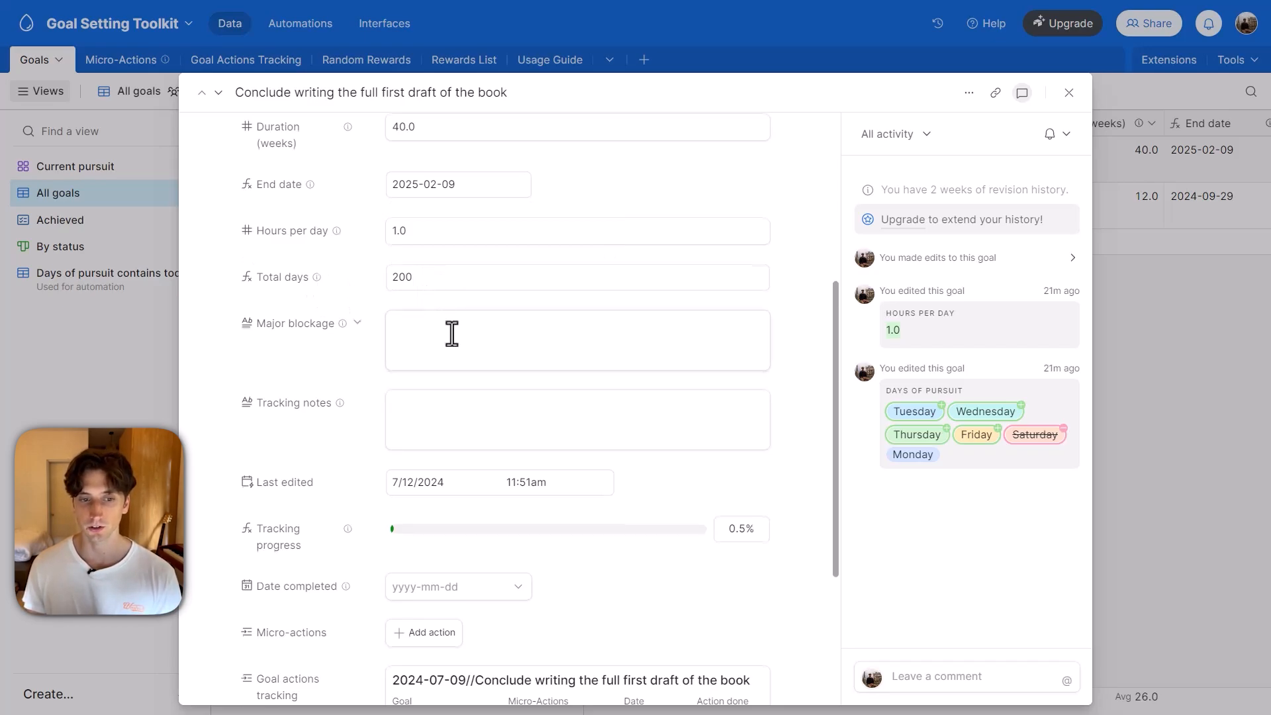
Open the Total days field's configuration to view its formula, and close it without saving changes.
scroll(451, 334, "up", 2)
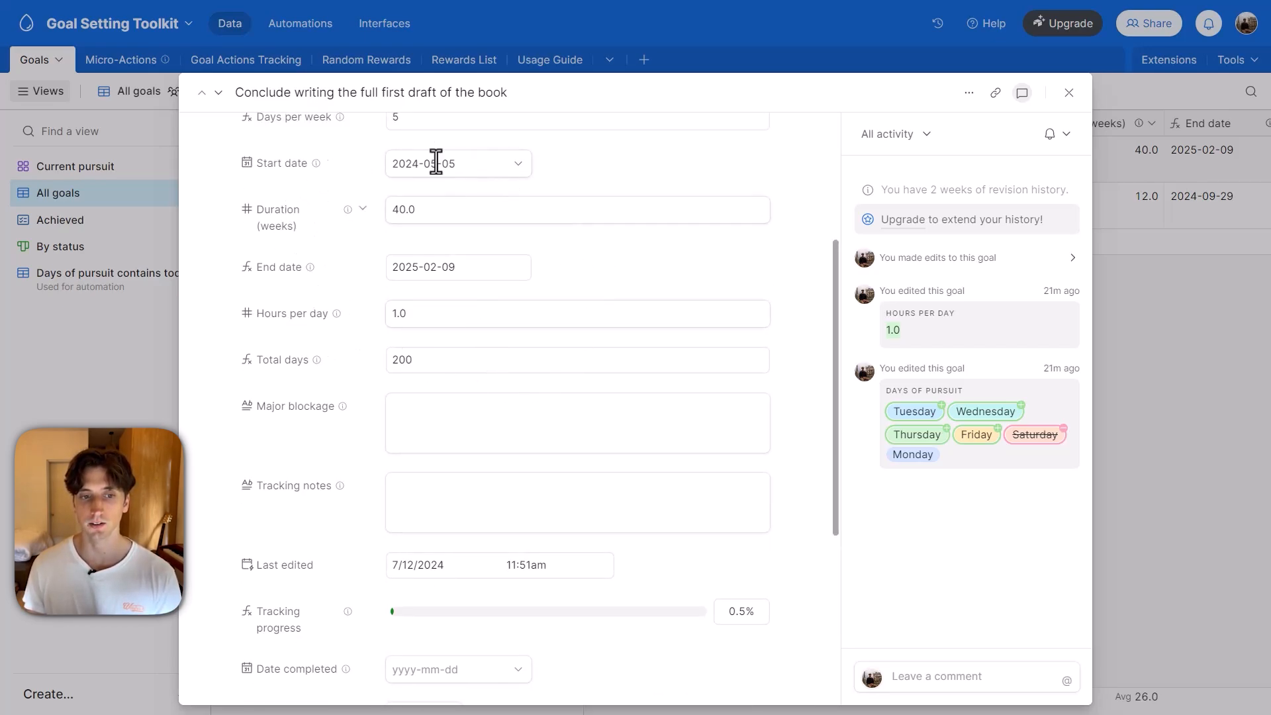
scroll(405, 347, "down", 2)
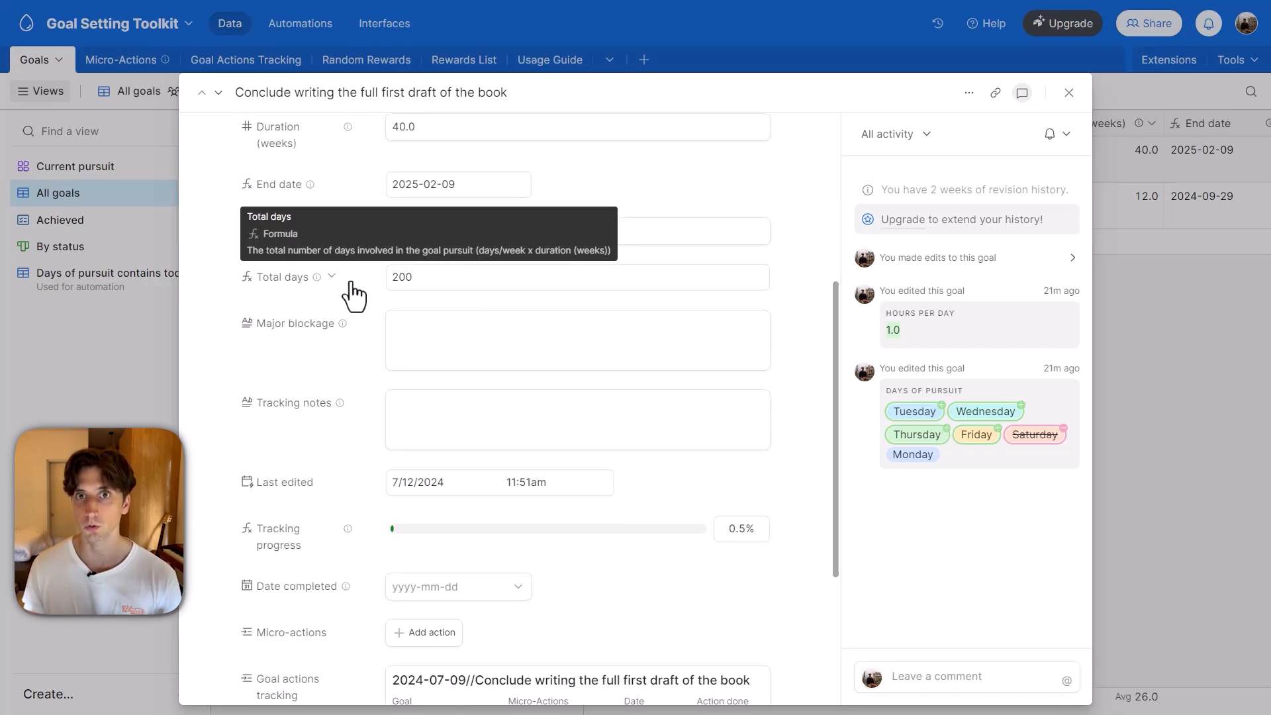
left_click(332, 278)
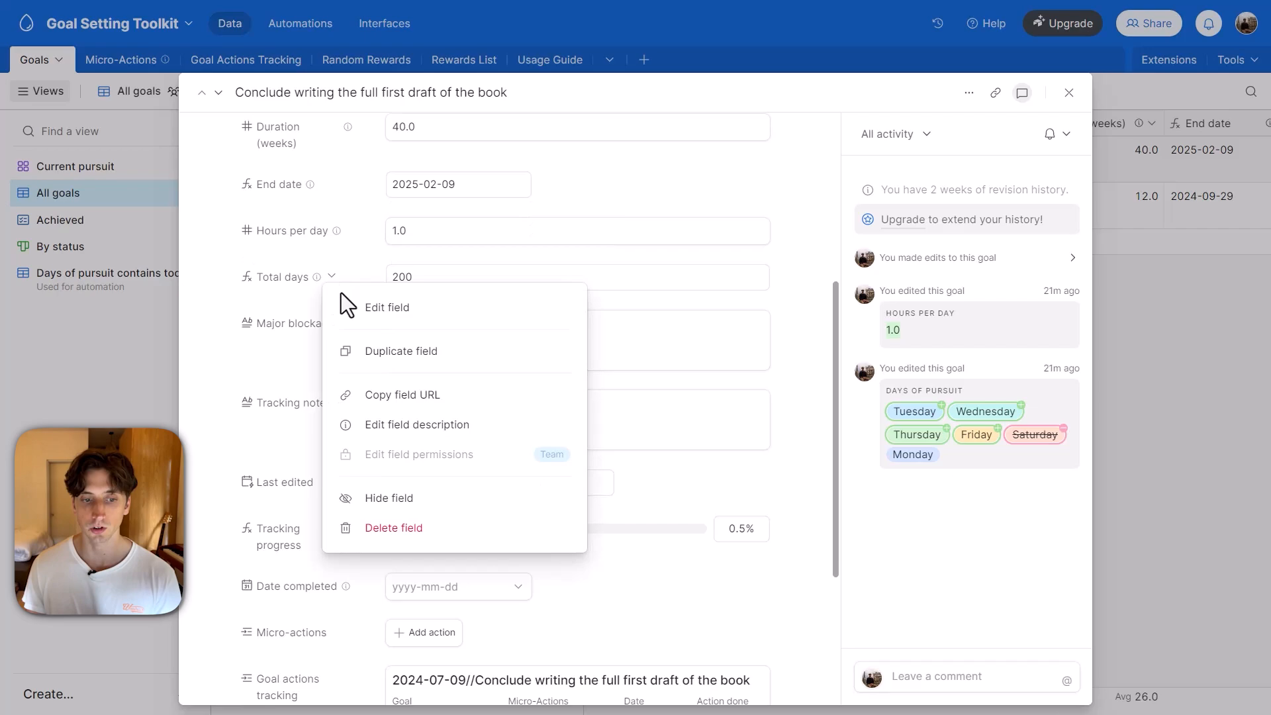
left_click(369, 309)
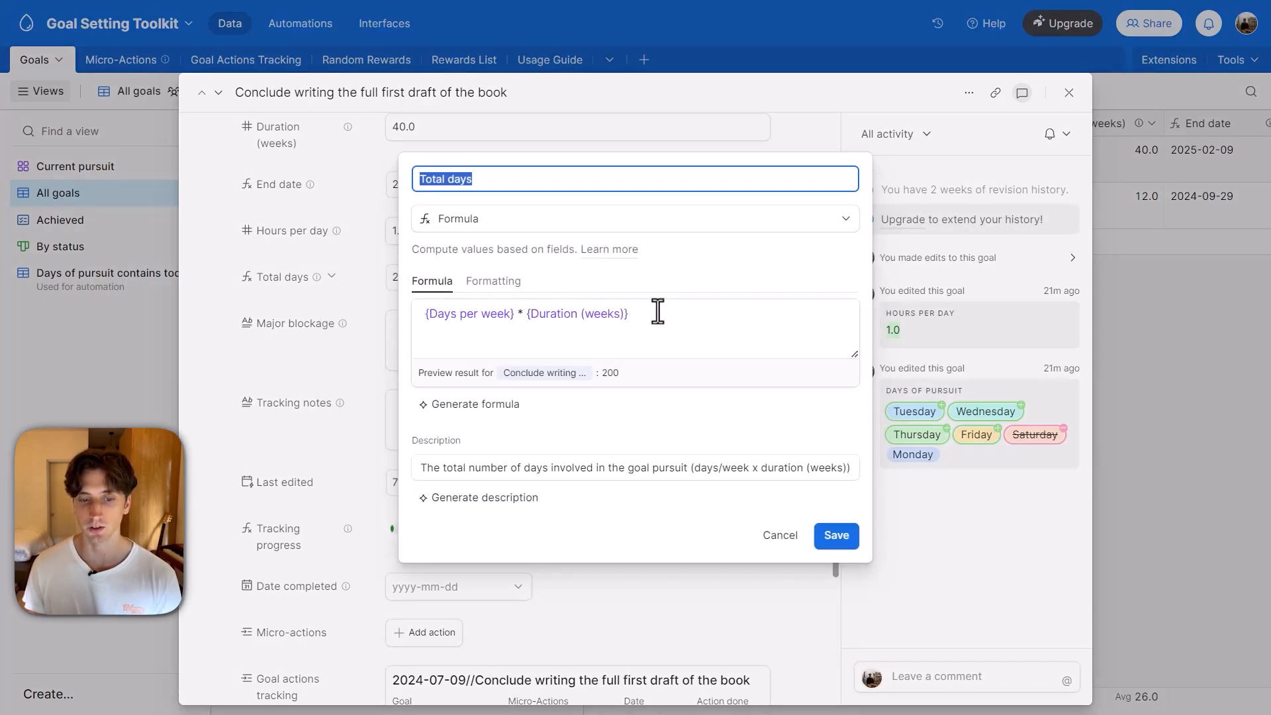
left_click(621, 145)
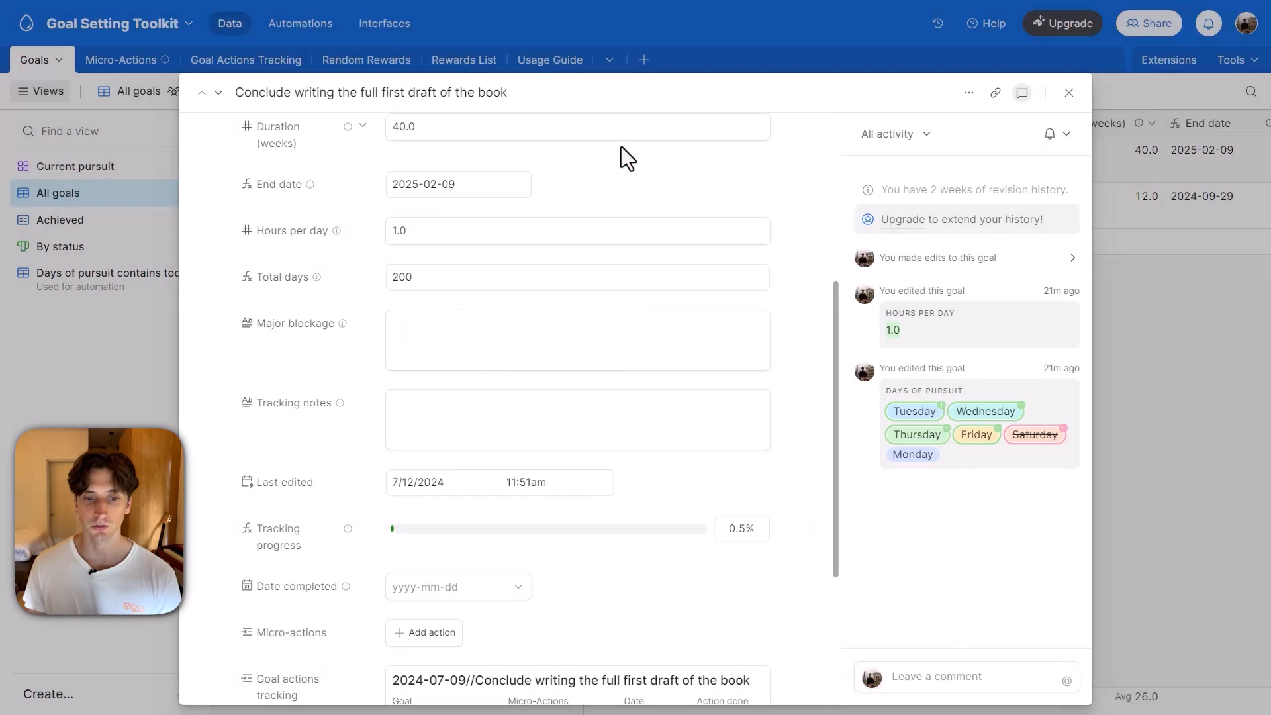
Read the Major blockage field's description and look at the Tracking notes field, leaving both fields empty.
scroll(596, 265, "down", 3)
left_click(555, 165)
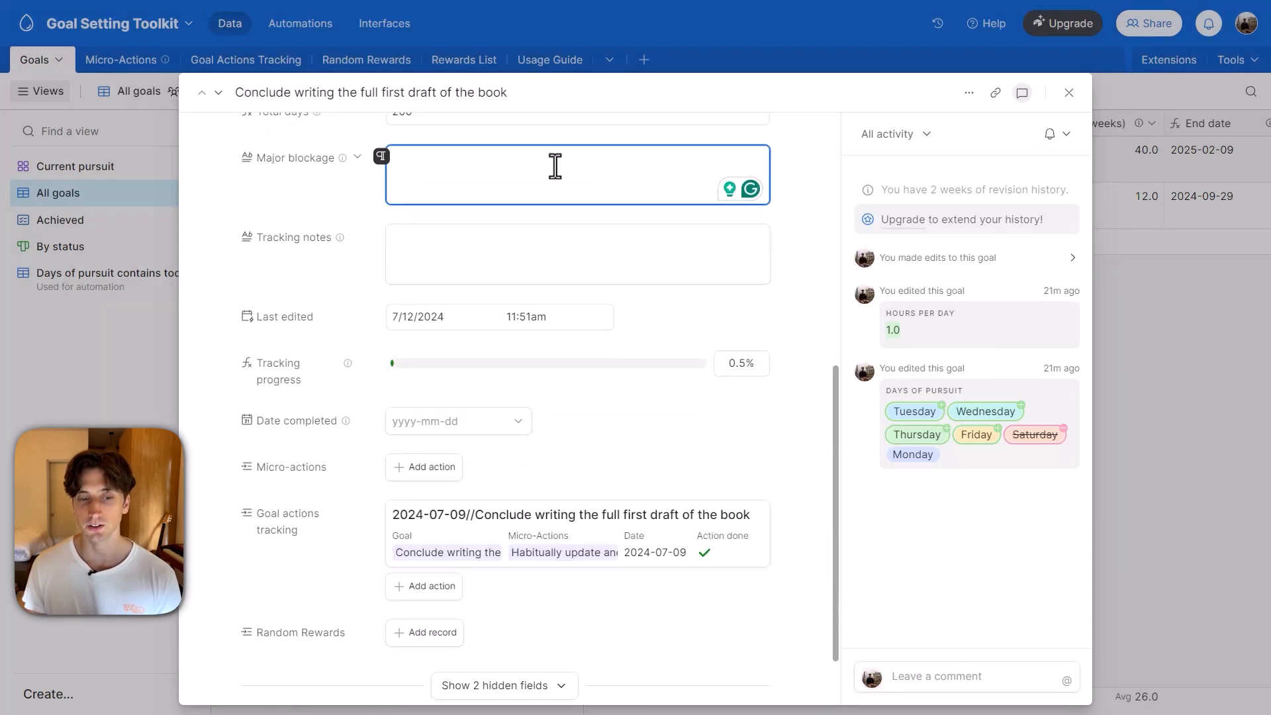
mouse_move(342, 159)
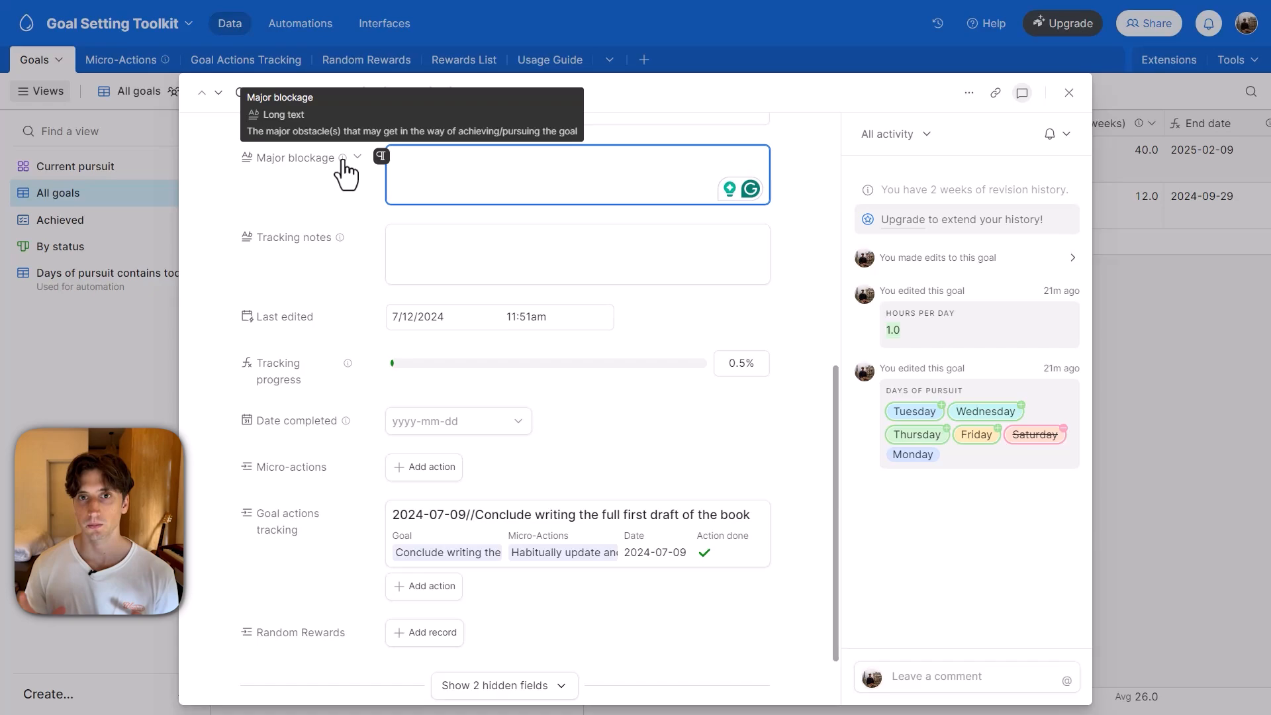
left_click(414, 209)
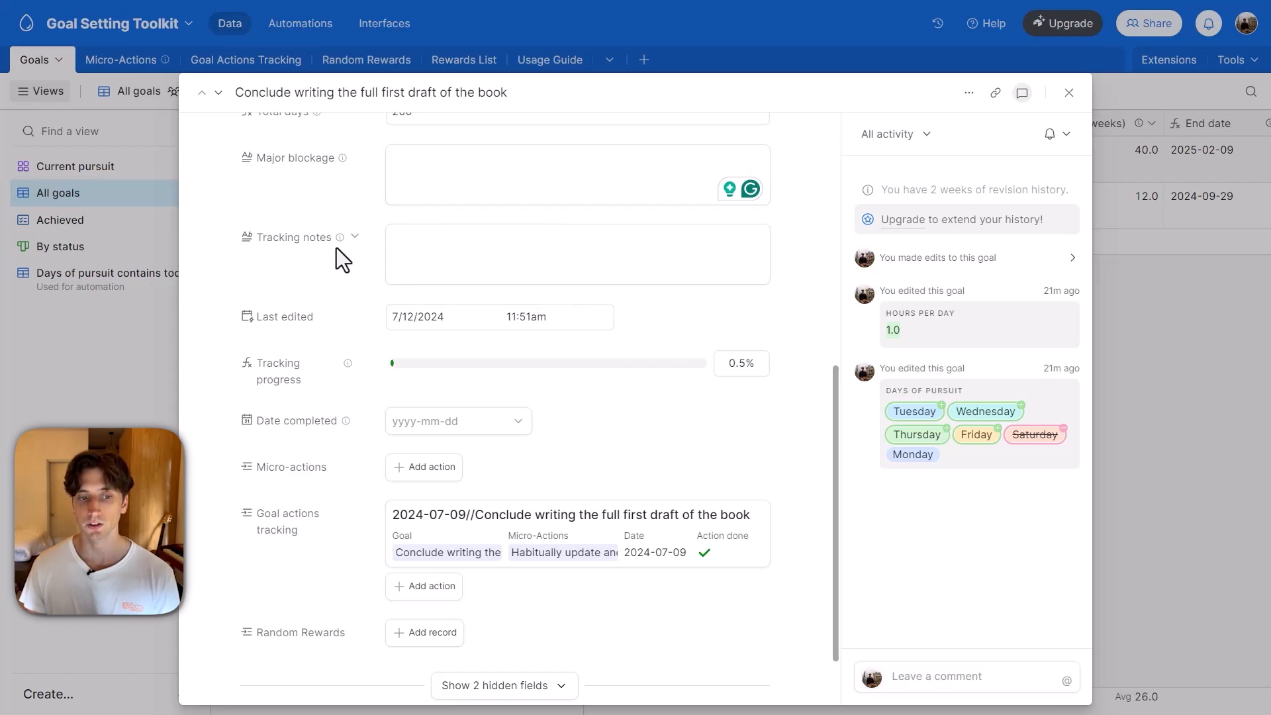
mouse_move(338, 245)
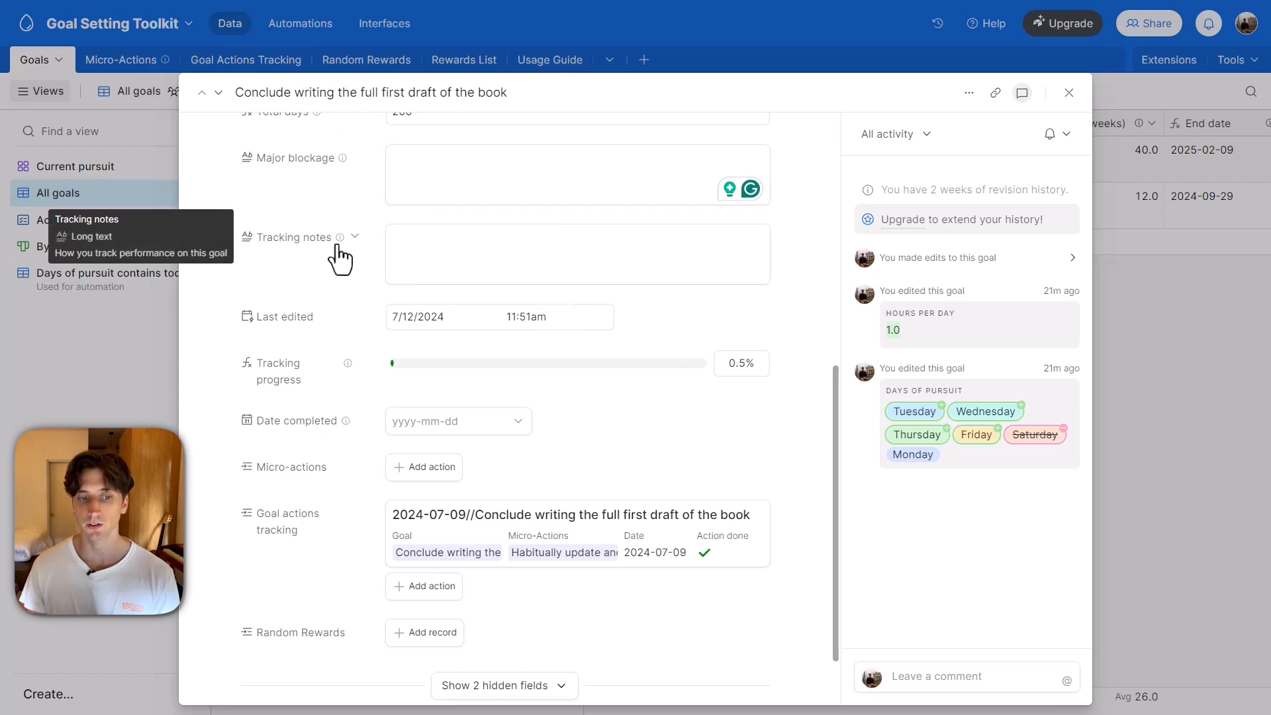
Look at the goal's empty Tracking notes field, and examine its Tracking progress and Date completed fields.
left_click(427, 247)
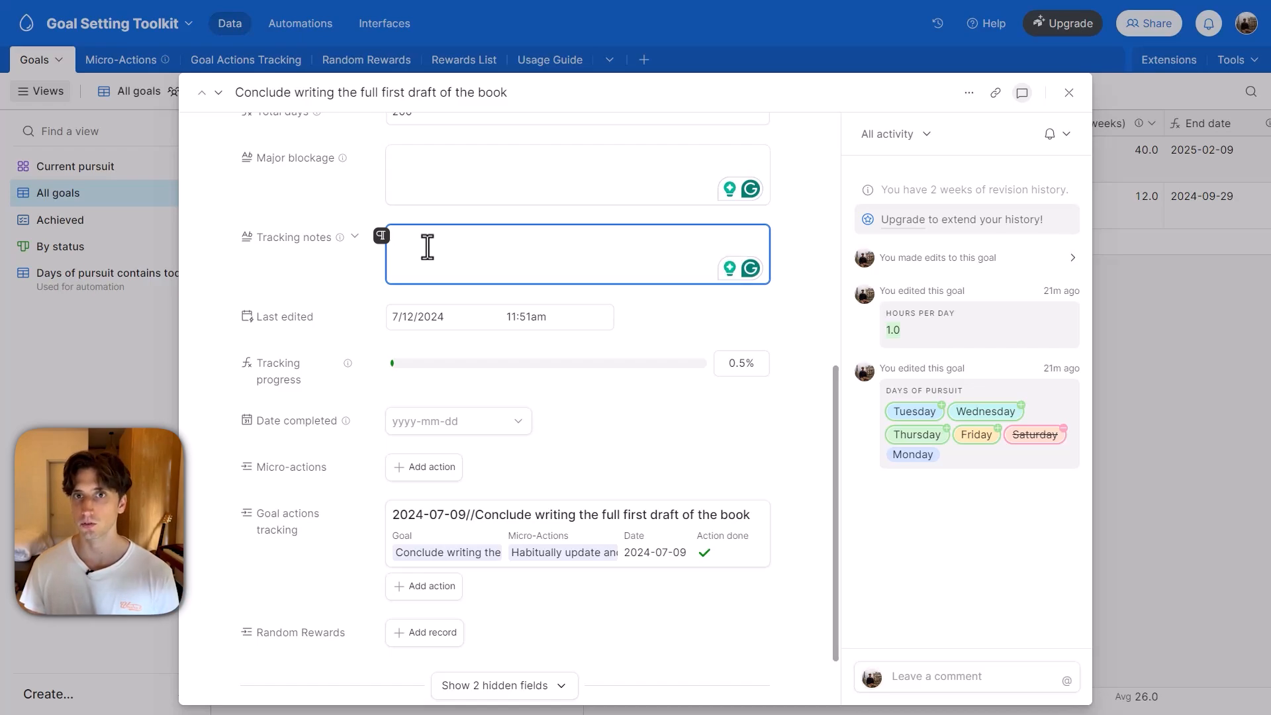
left_click(427, 219)
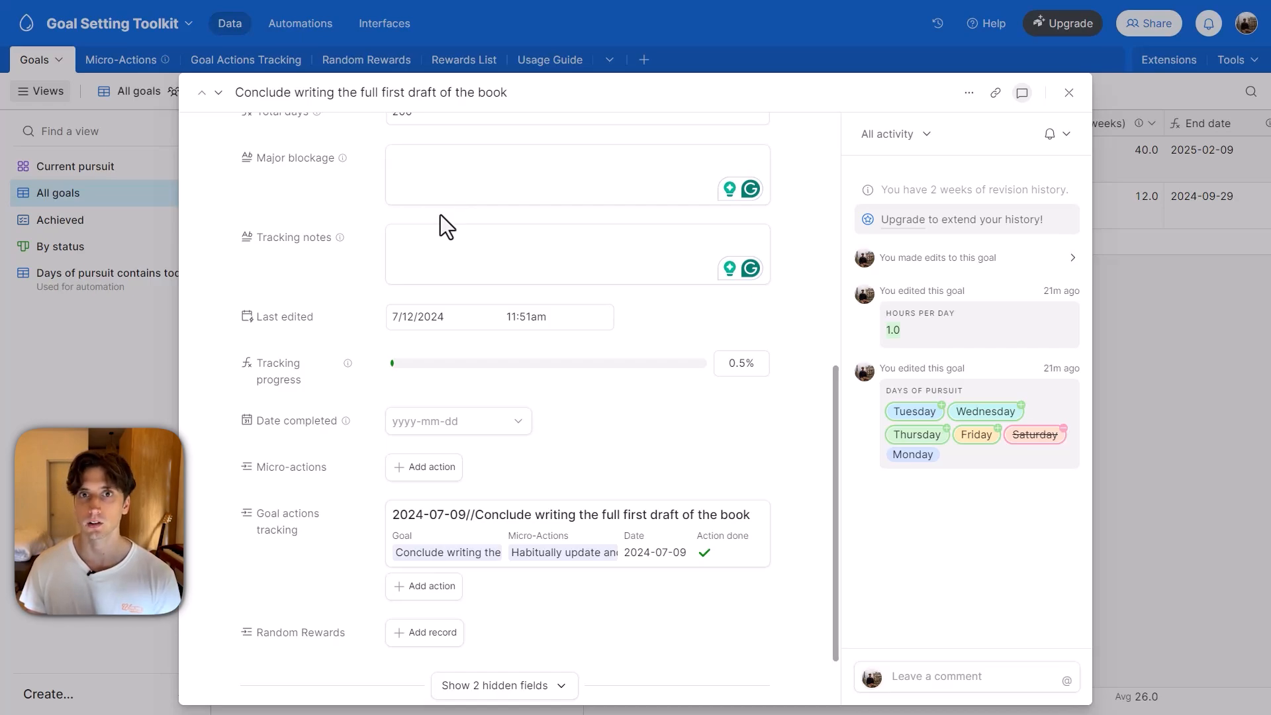
scroll(438, 213, "down", 1)
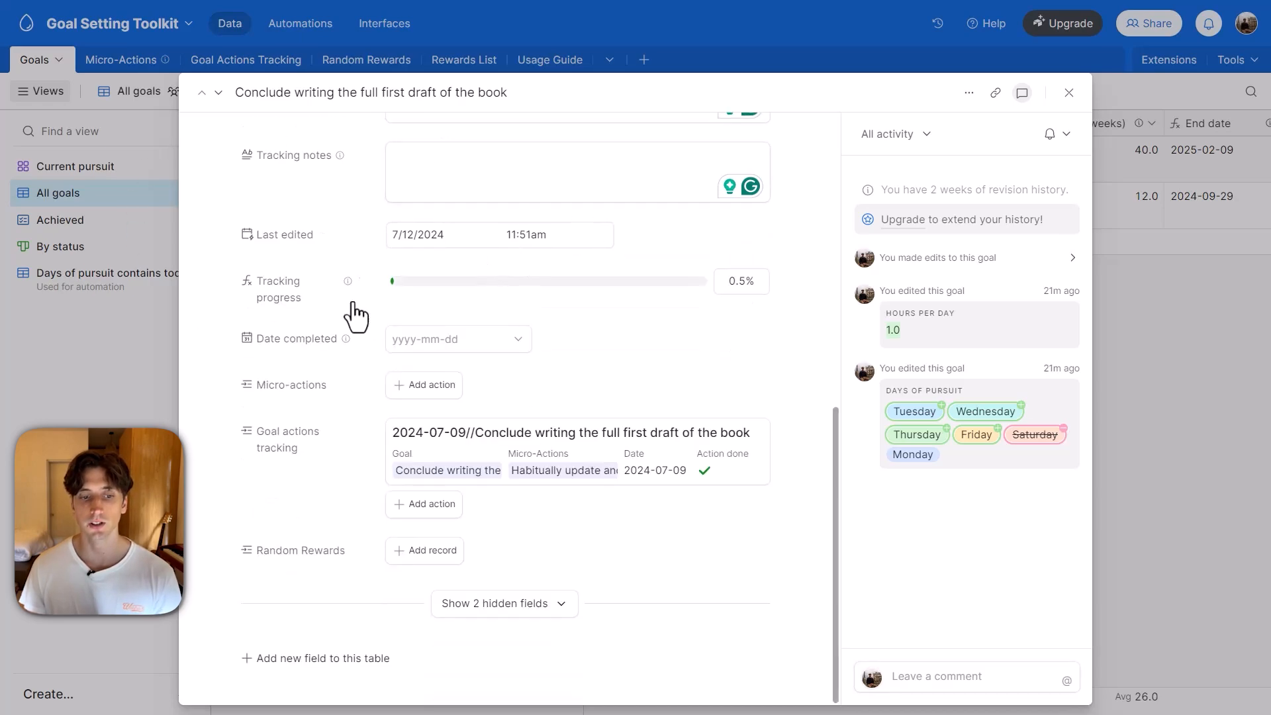
mouse_move(335, 307)
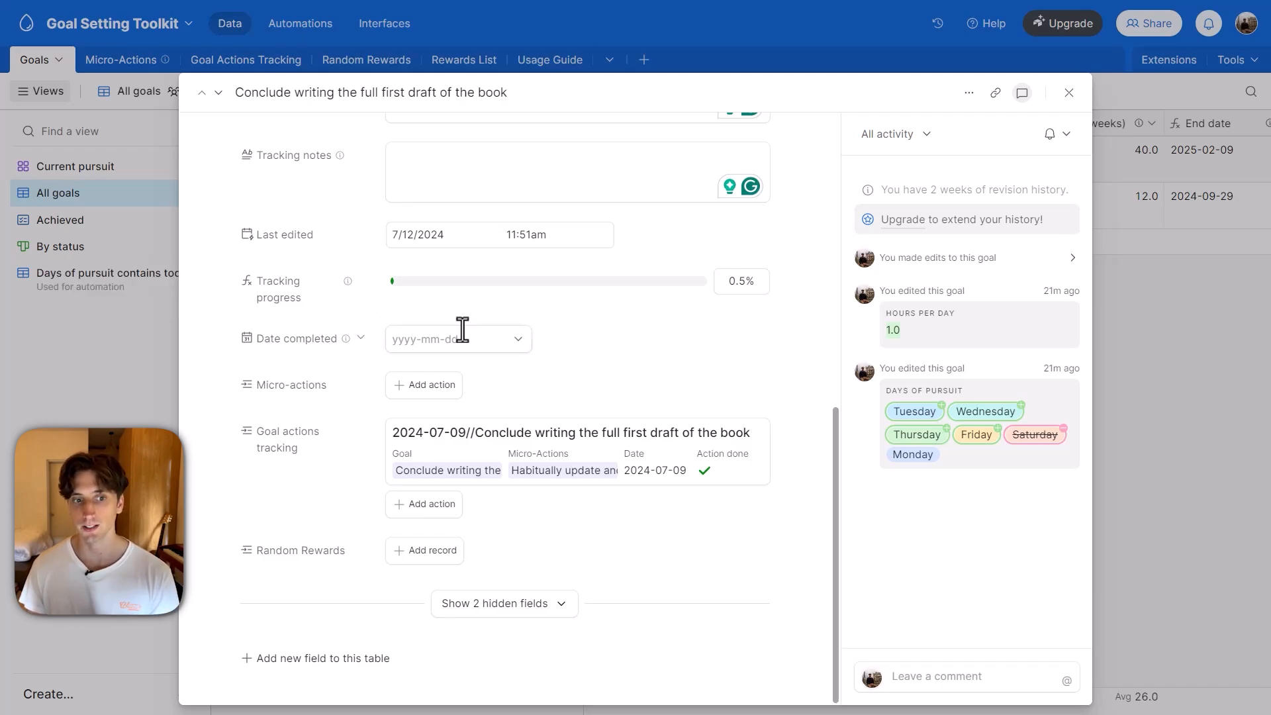
scroll(446, 275, "up", 3)
scroll(463, 284, "down", 3)
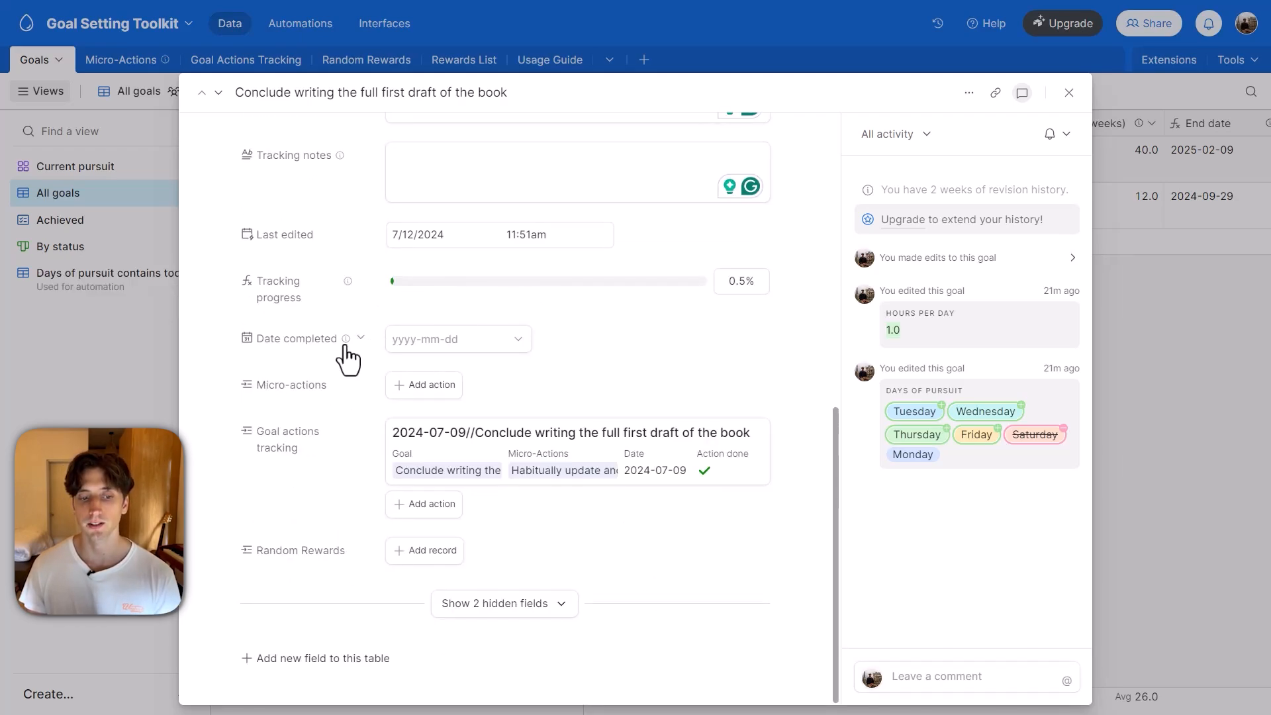
mouse_move(345, 345)
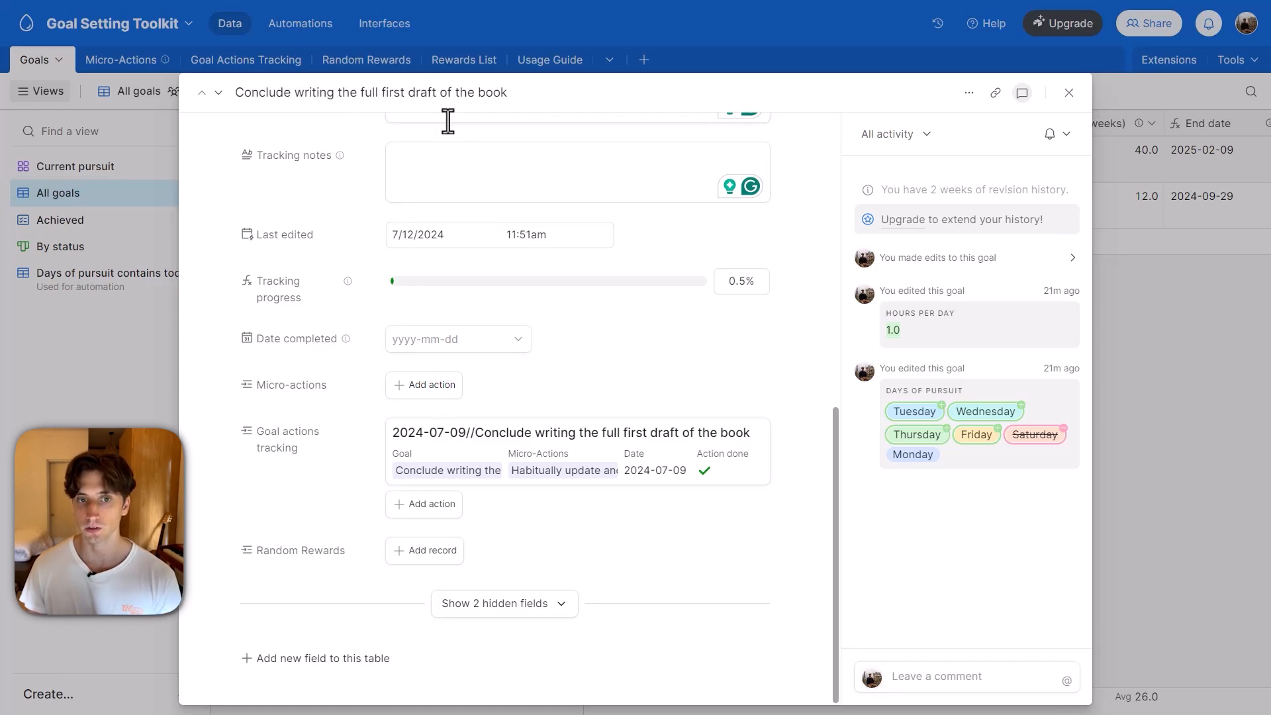
Add the micro-action "Write for 1 hour before 12pm" to the book-writing goal.
left_click(434, 389)
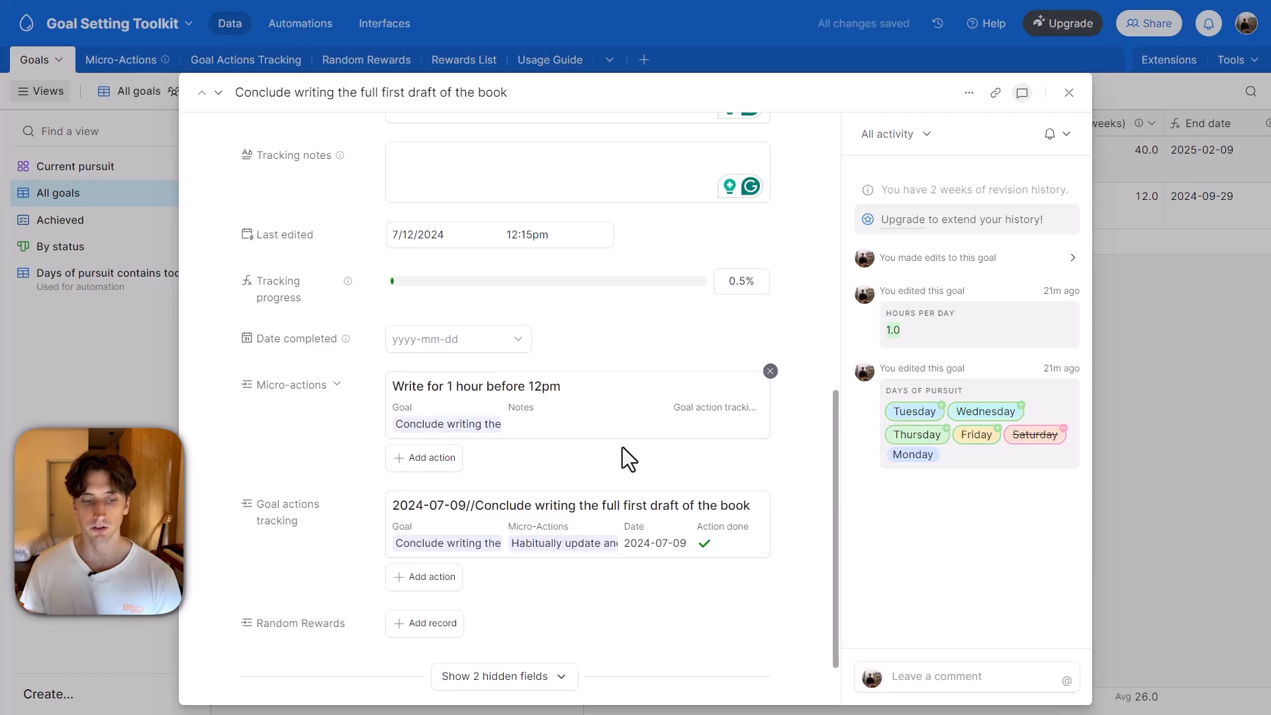
scroll(626, 463, "down", 1)
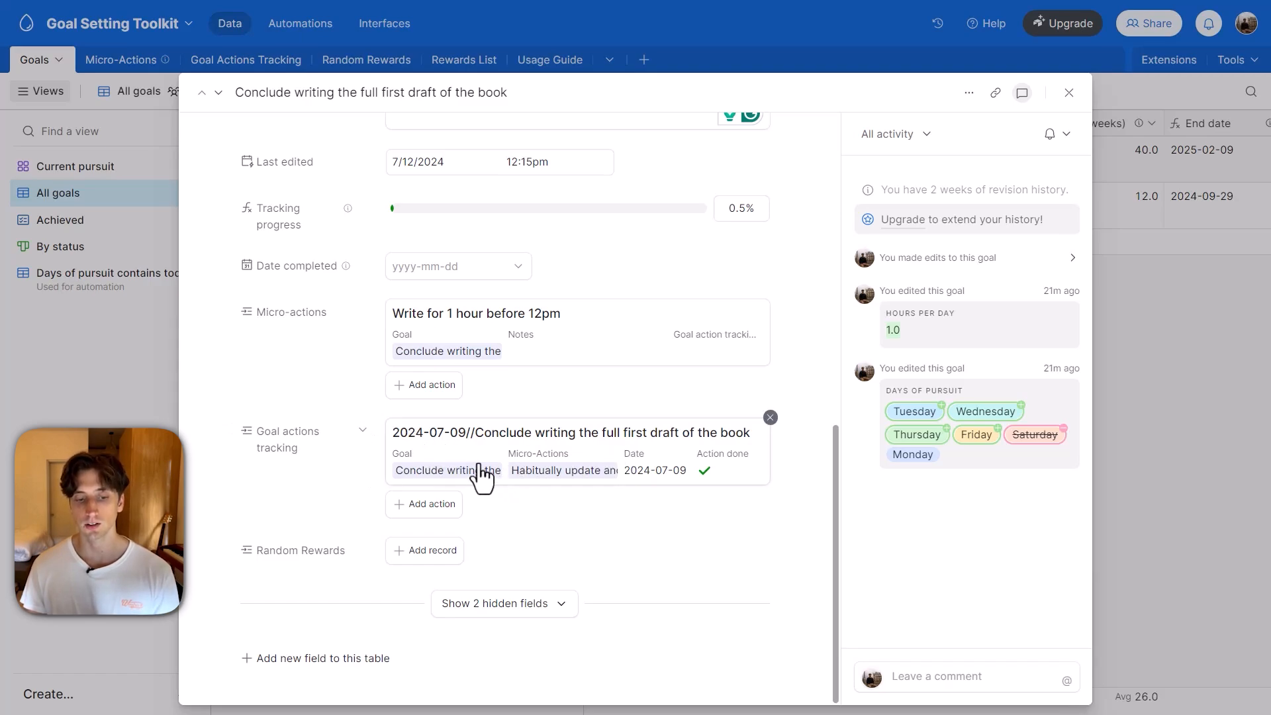
Compare the goal's Days of pursuit with its linked Goal actions tracking entries, and close the record.
scroll(468, 474, "up", 10)
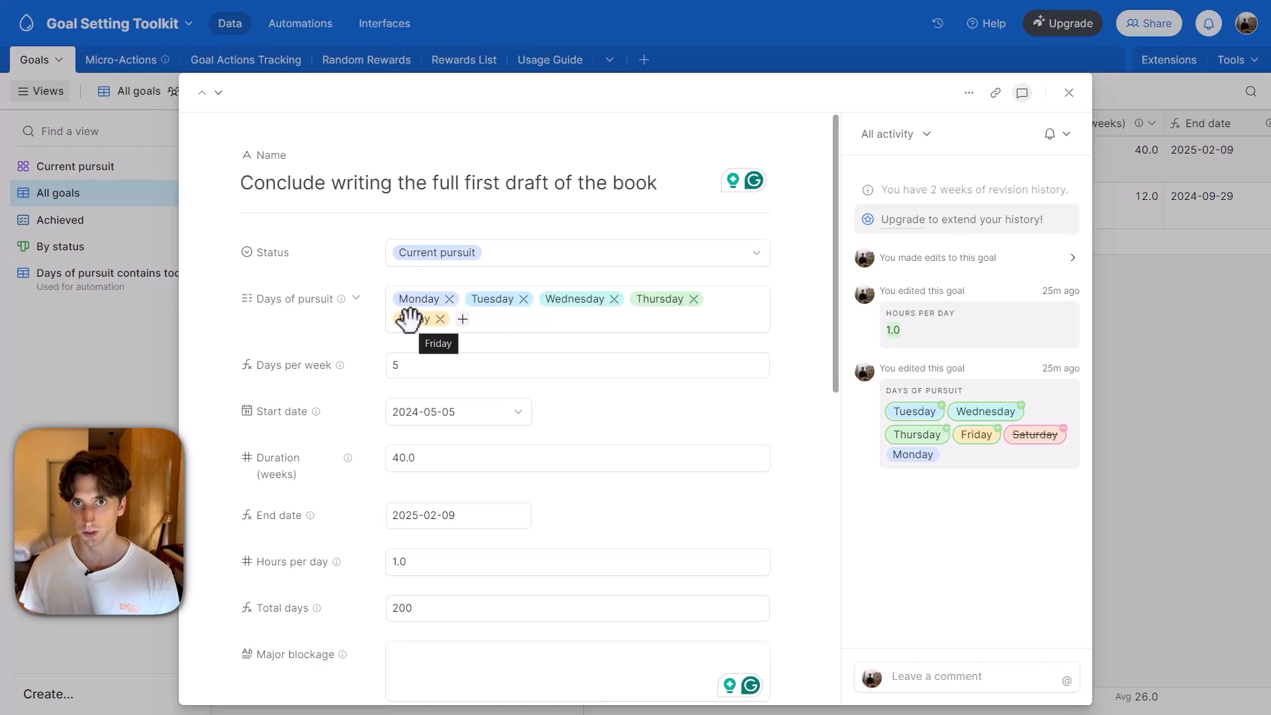
scroll(493, 364, "down", 5)
scroll(497, 354, "down", 5)
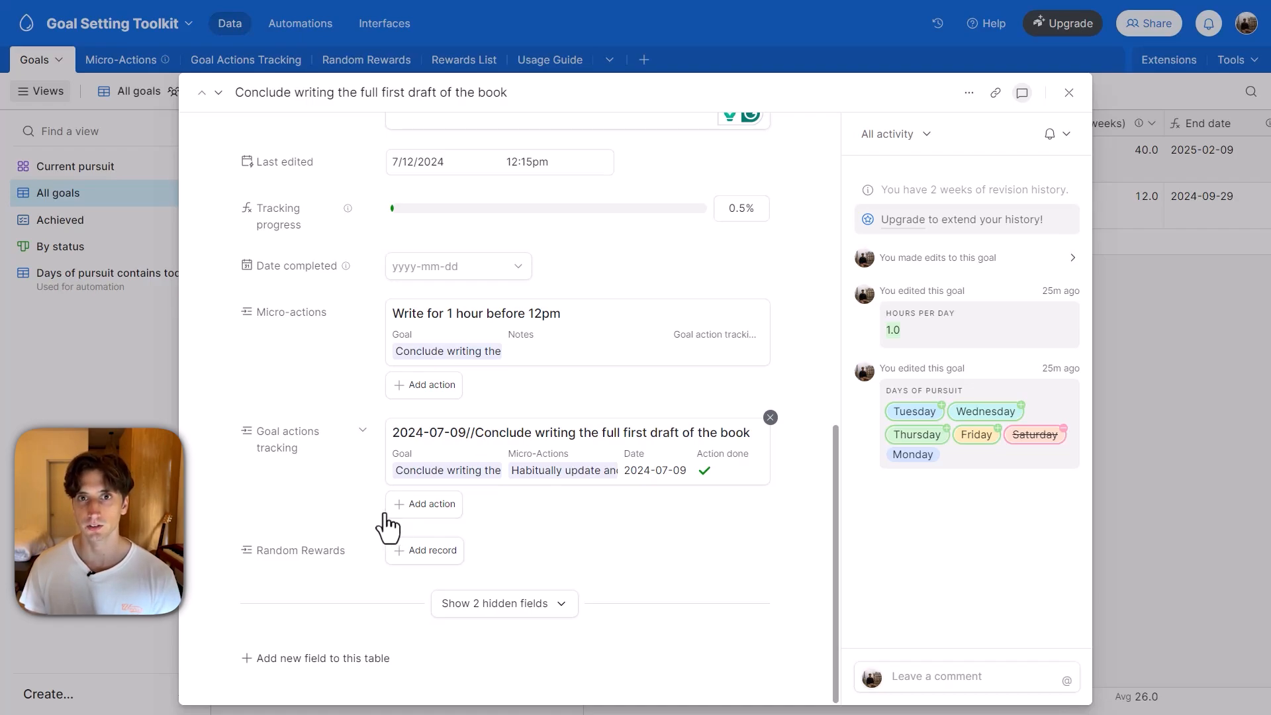
key("Escape")
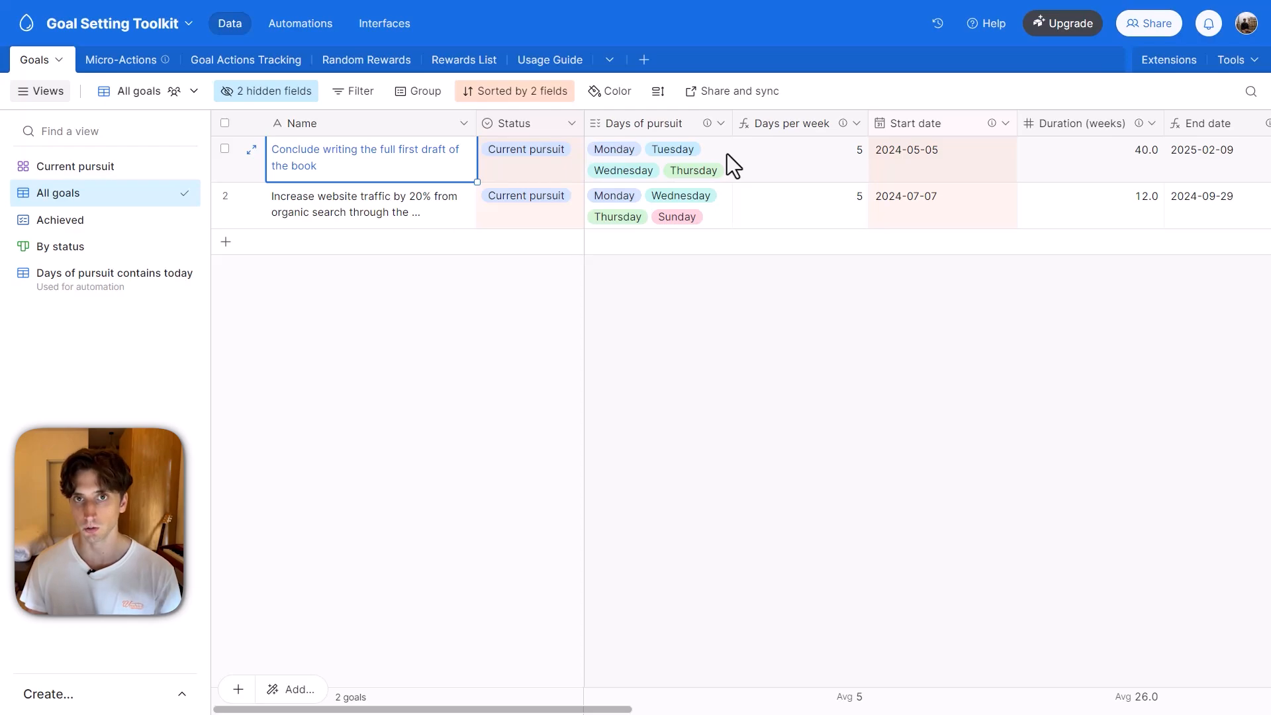
Look over the goals in the By status board and in the Current pursuit gallery.
left_click(177, 695)
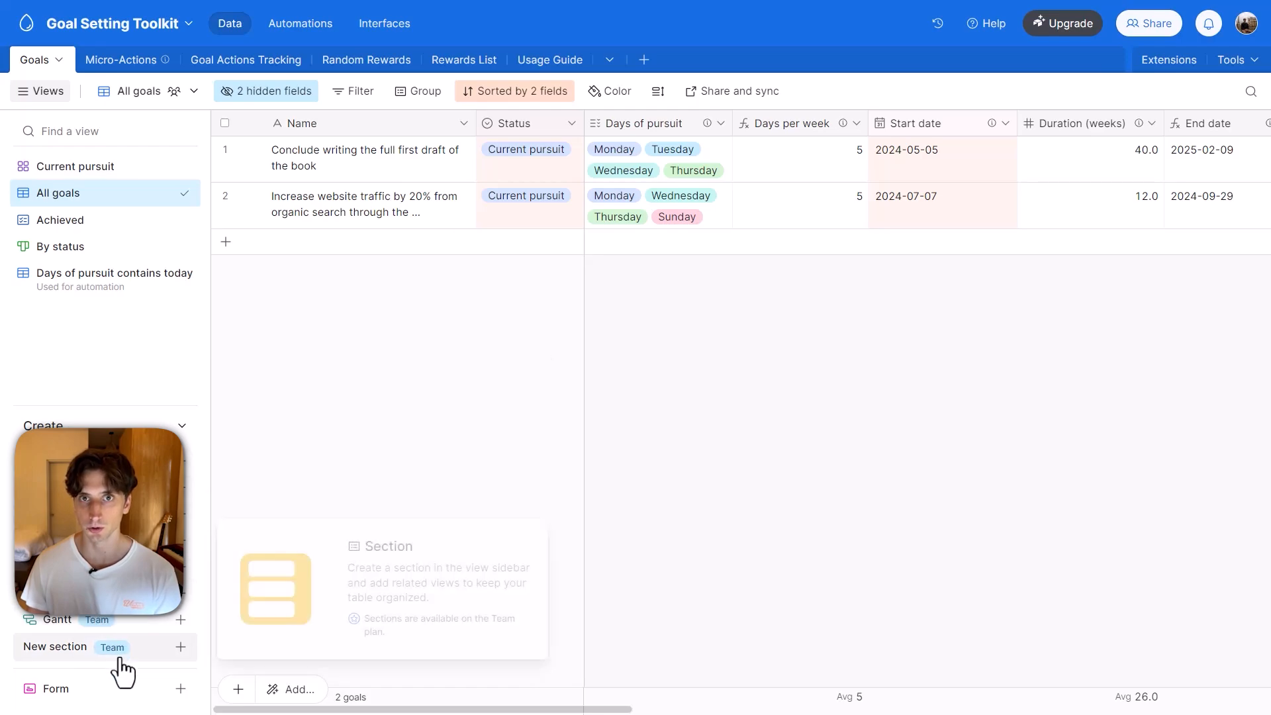
left_click(183, 427)
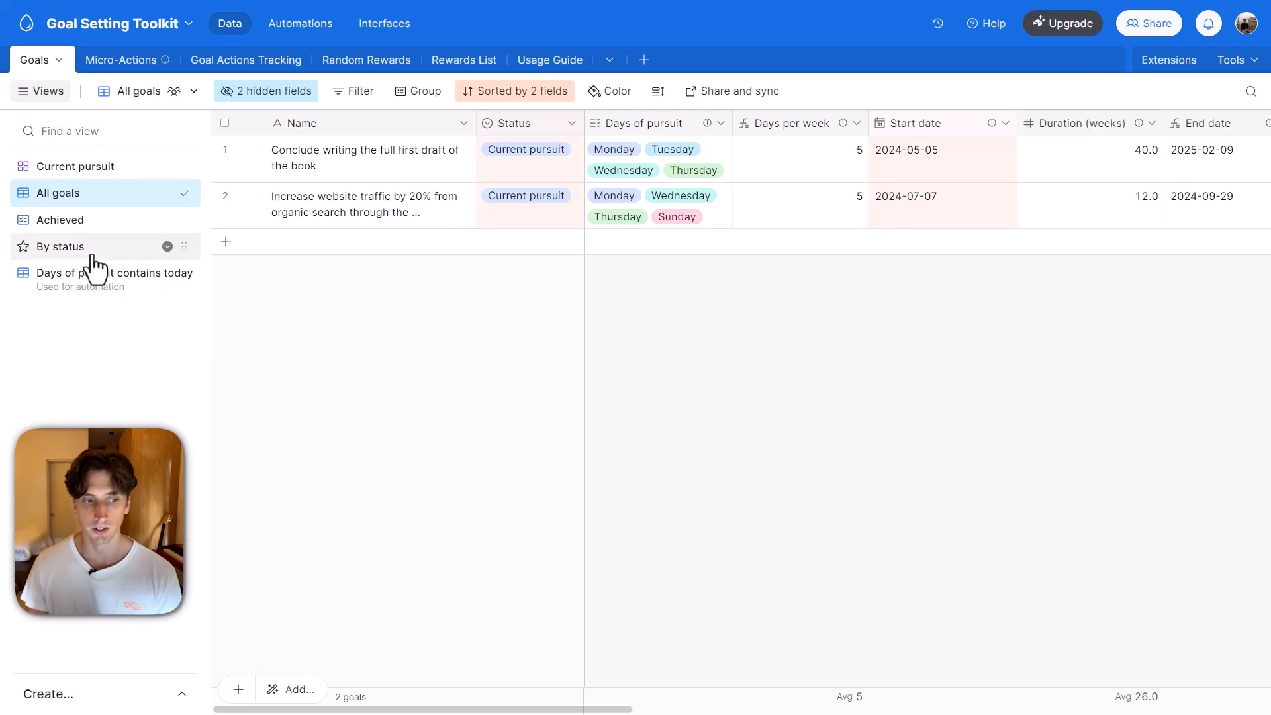
left_click(84, 248)
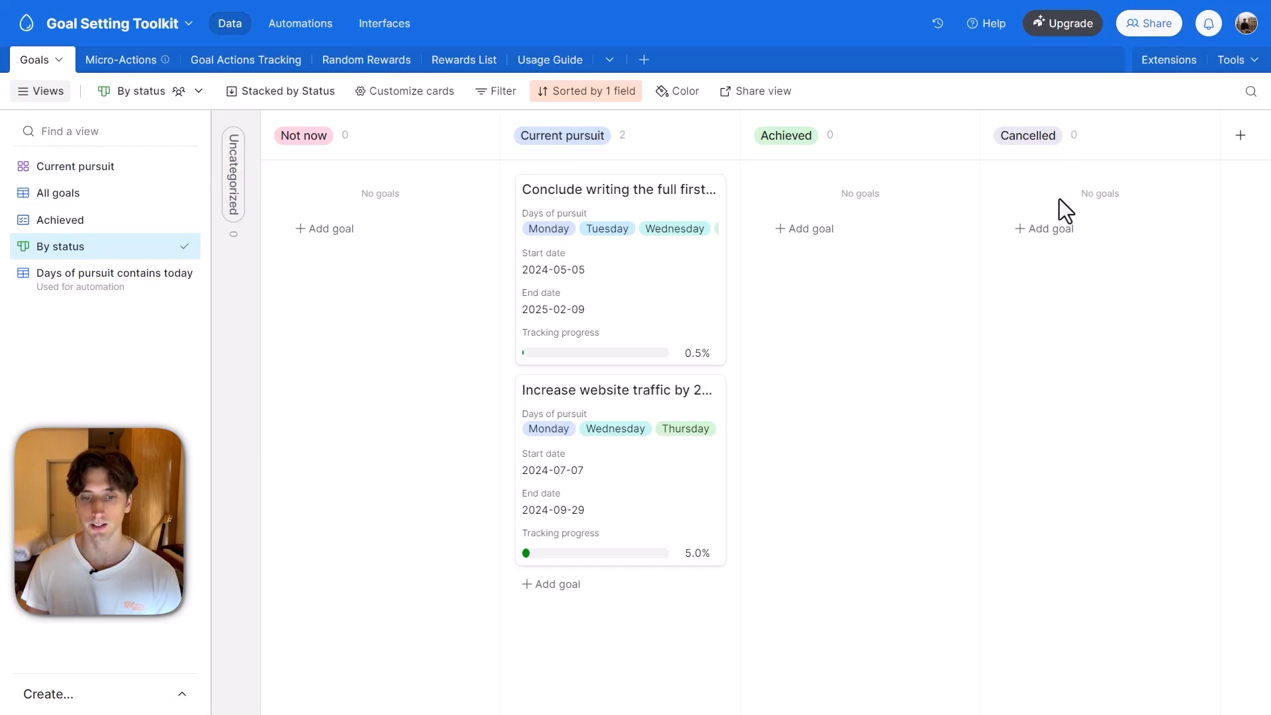
left_click_drag(604, 304, 571, 284)
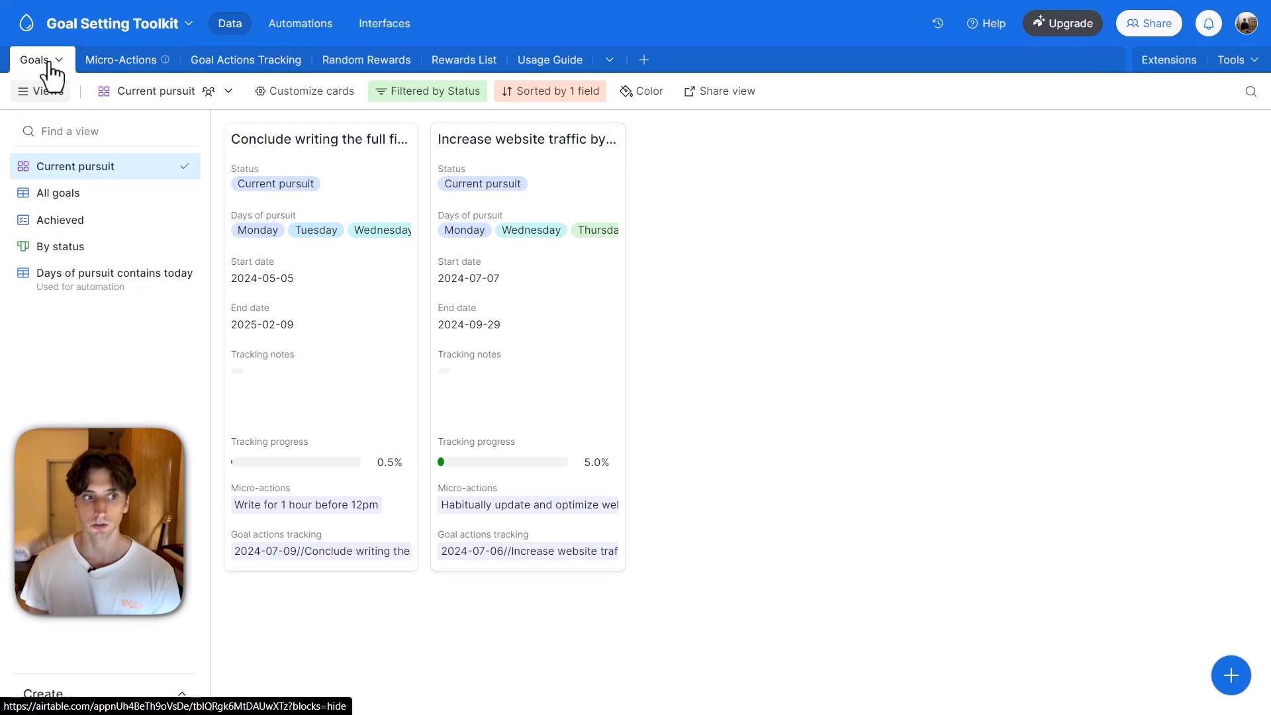
View the Micro-Actions table by goal with the view list hidden, collapsing and re-expanding the first goal.
left_click(114, 63)
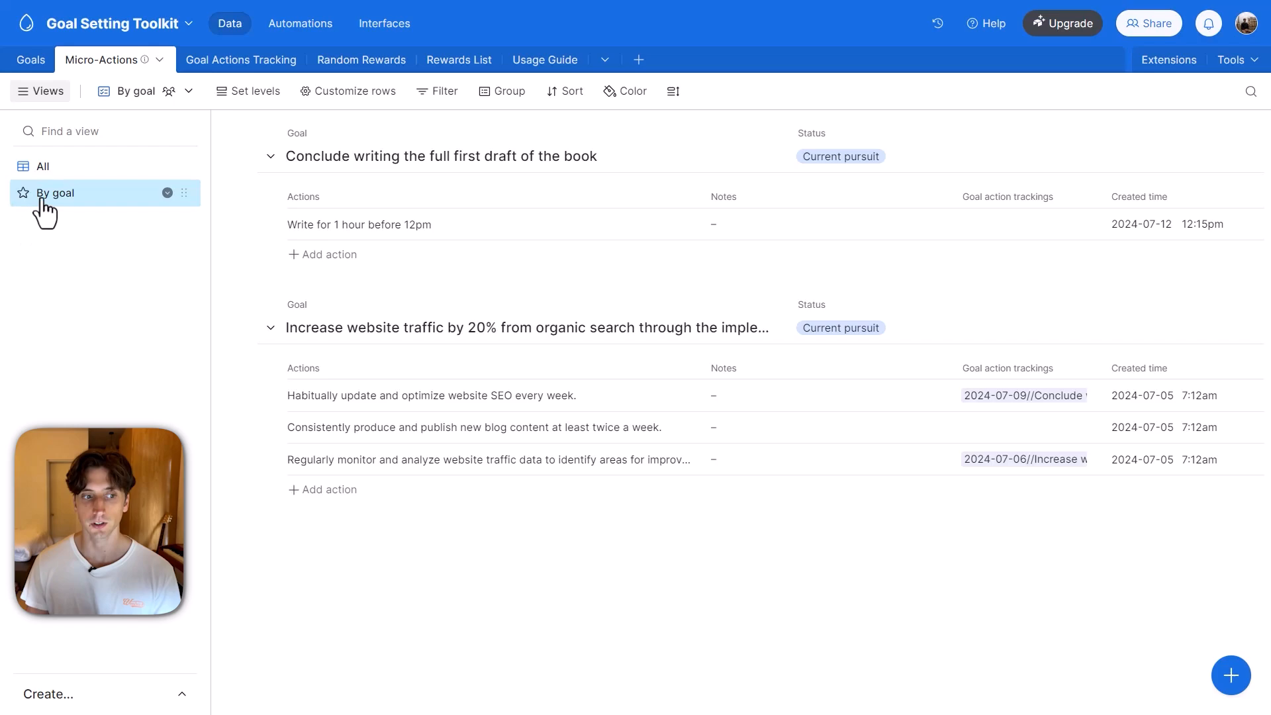
left_click(40, 91)
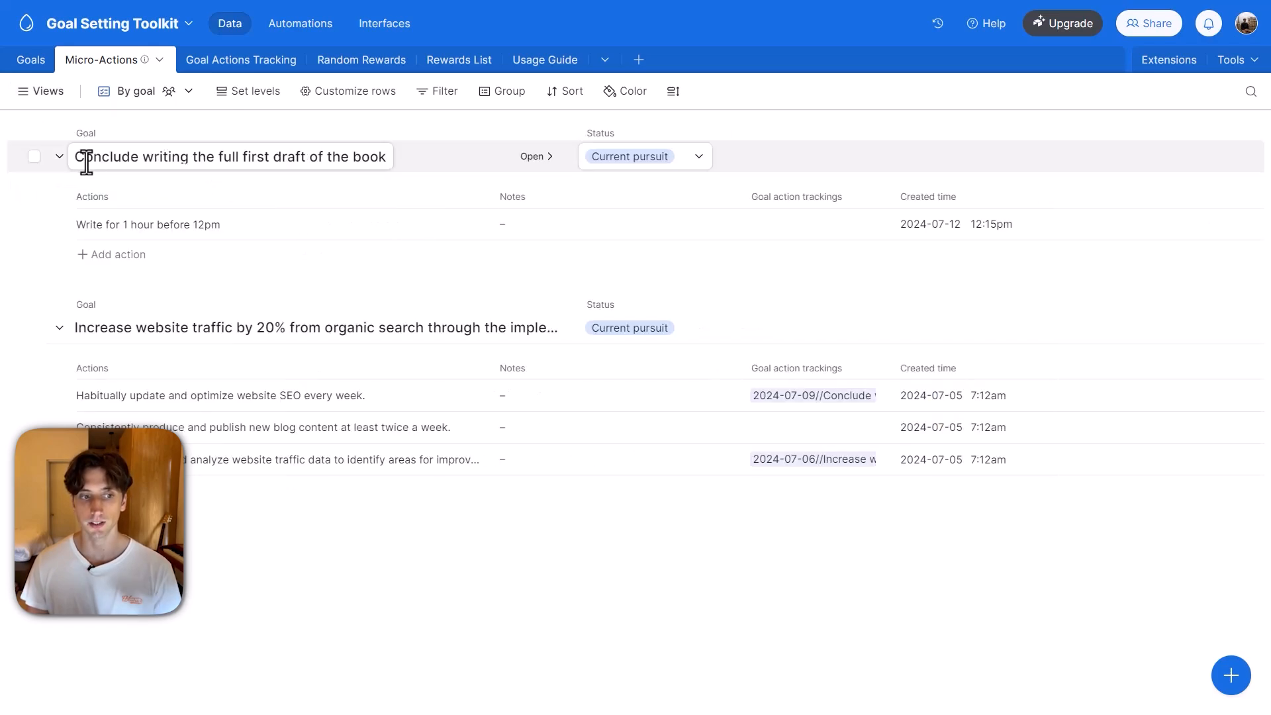
left_click(59, 158)
left_click(59, 157)
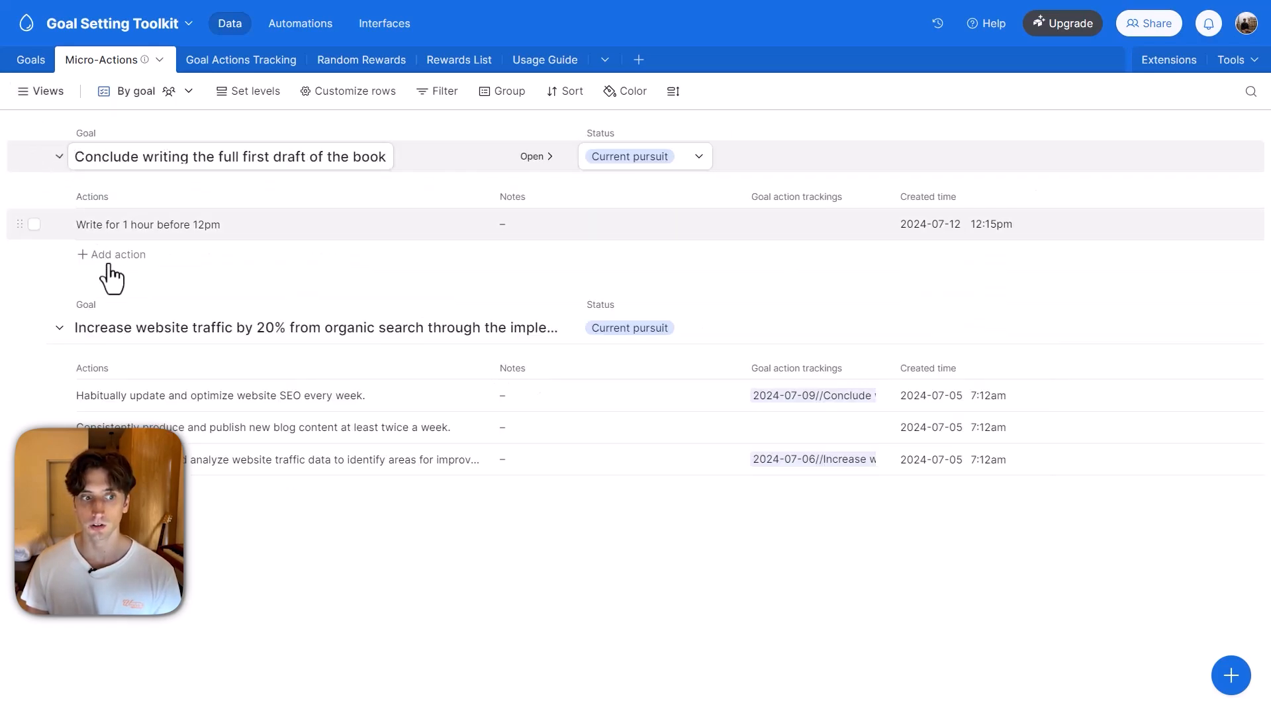
Examine the first goal's name and its available Status options without changing either.
double_click(171, 159)
left_click(171, 159)
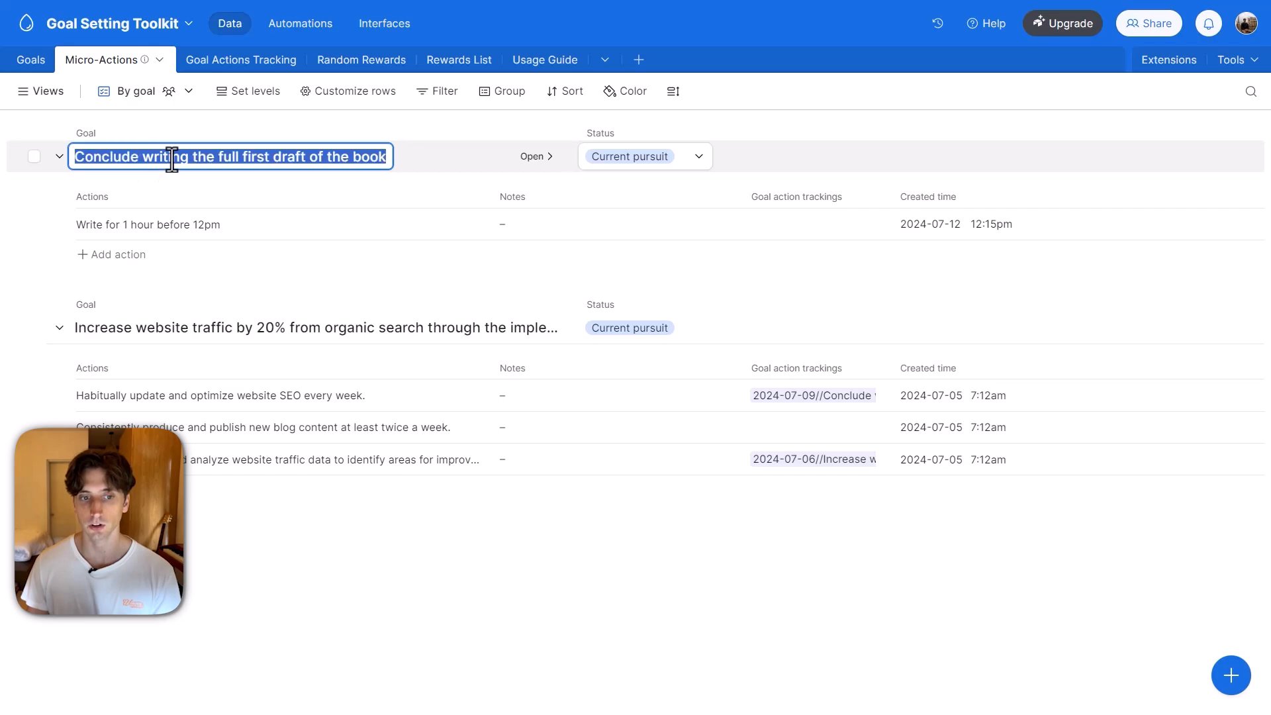
left_click(267, 162)
left_click(658, 160)
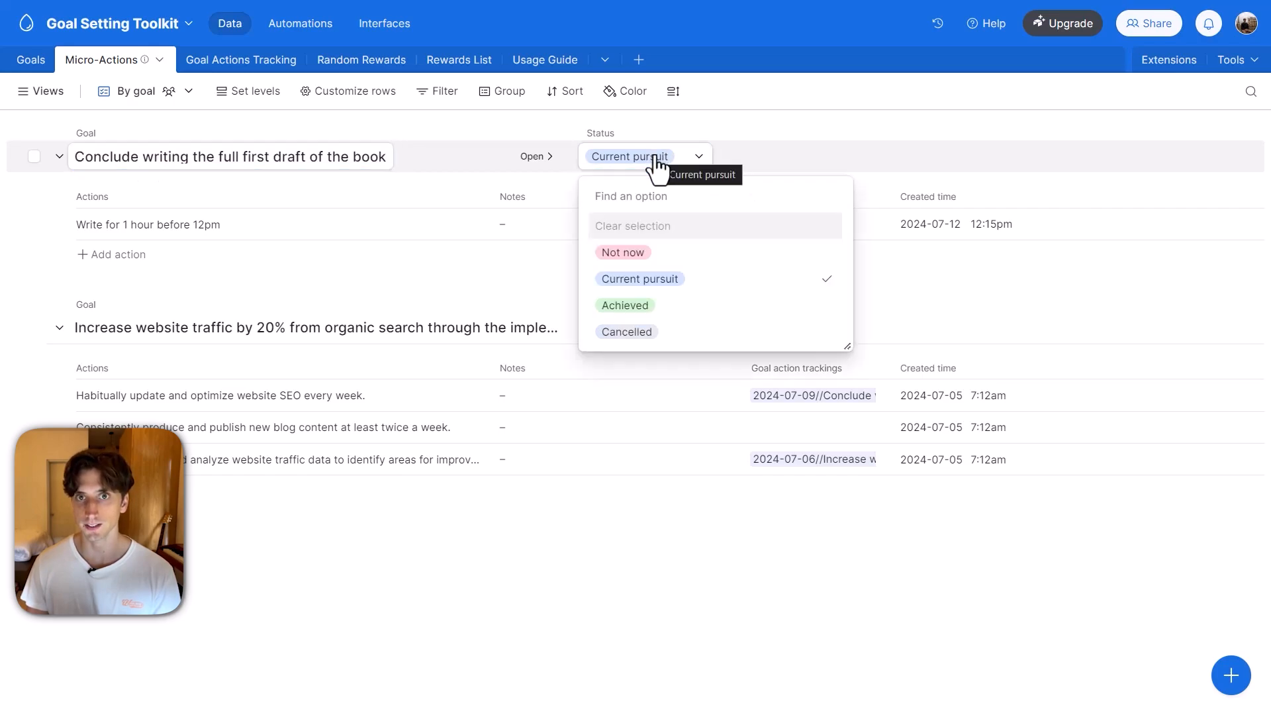
left_click(735, 127)
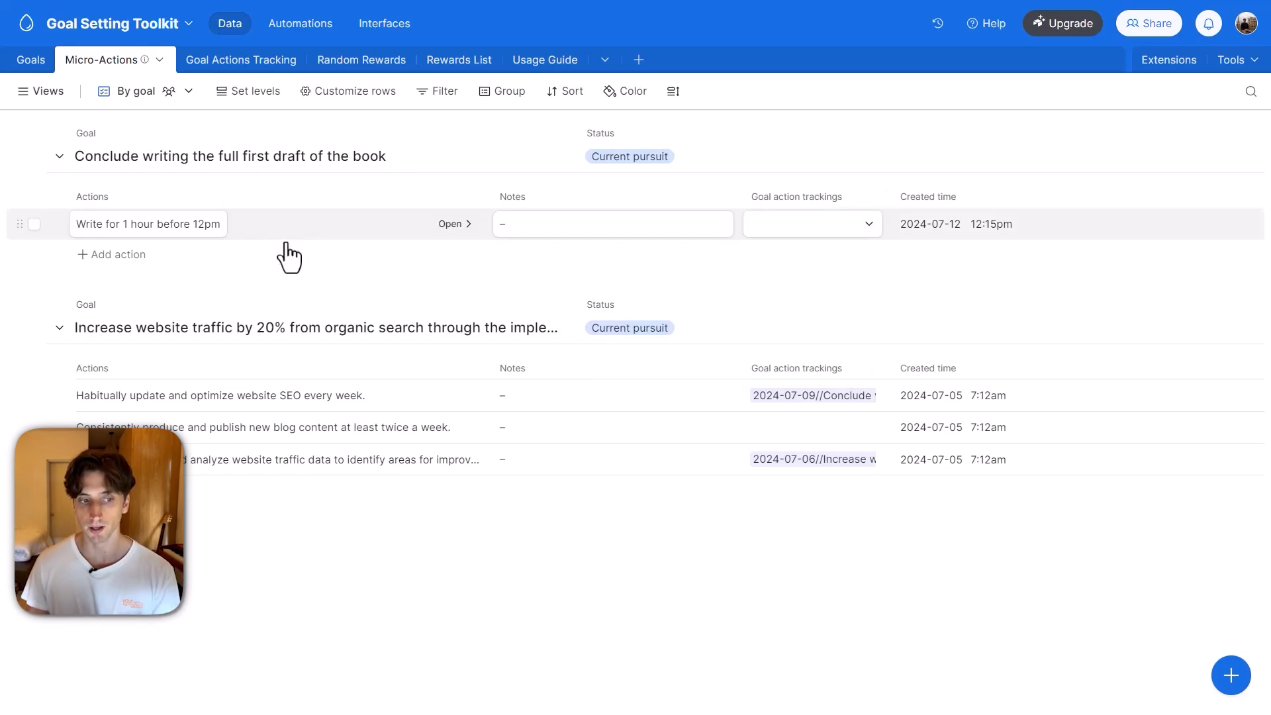
Open the "Write for 1 hour before 12pm" micro-action record and look at its Notes field, leaving it empty.
left_click(153, 224)
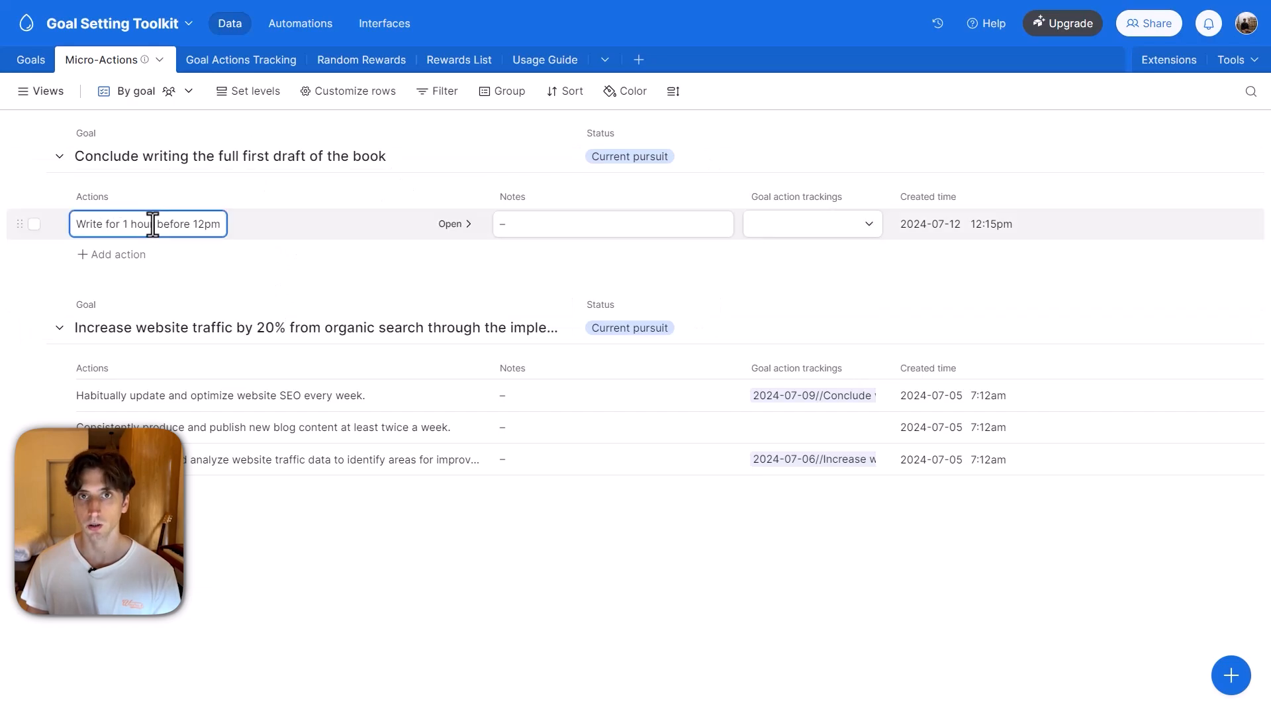
left_click(419, 226)
left_click(420, 226)
left_click(489, 289)
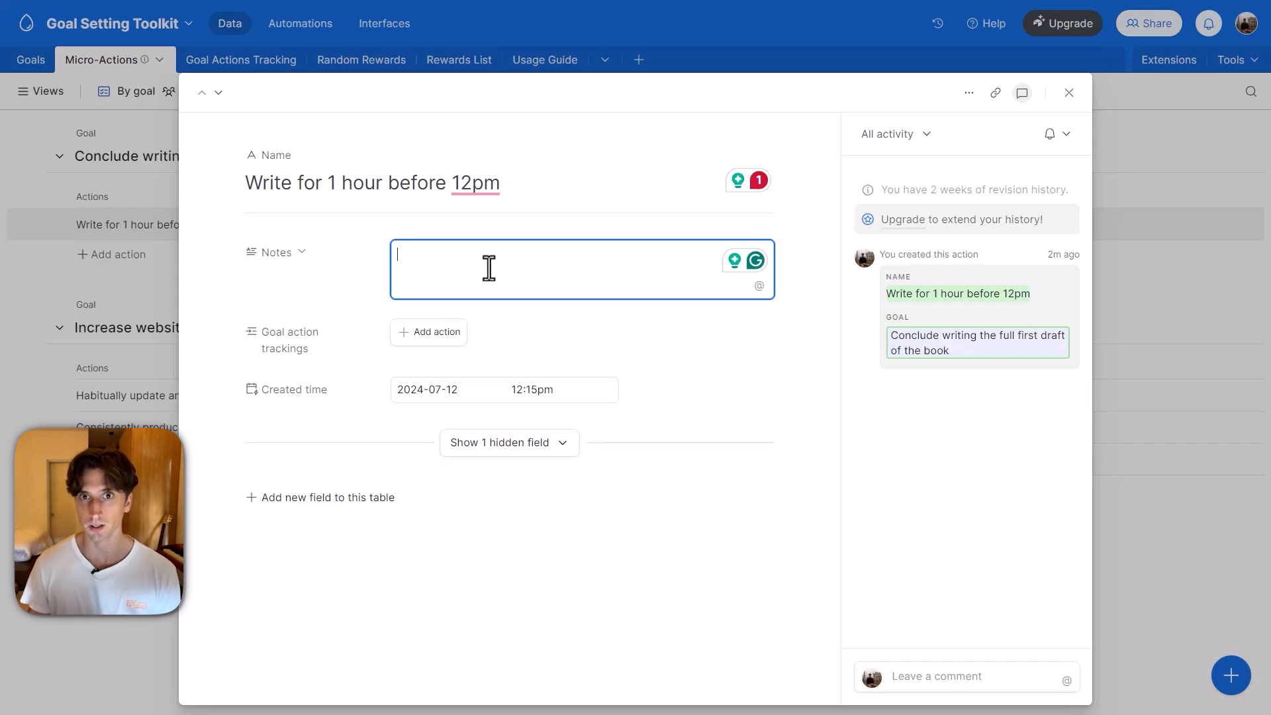
Show the This week view of the Goal Actions Tracking table.
left_click(219, 61)
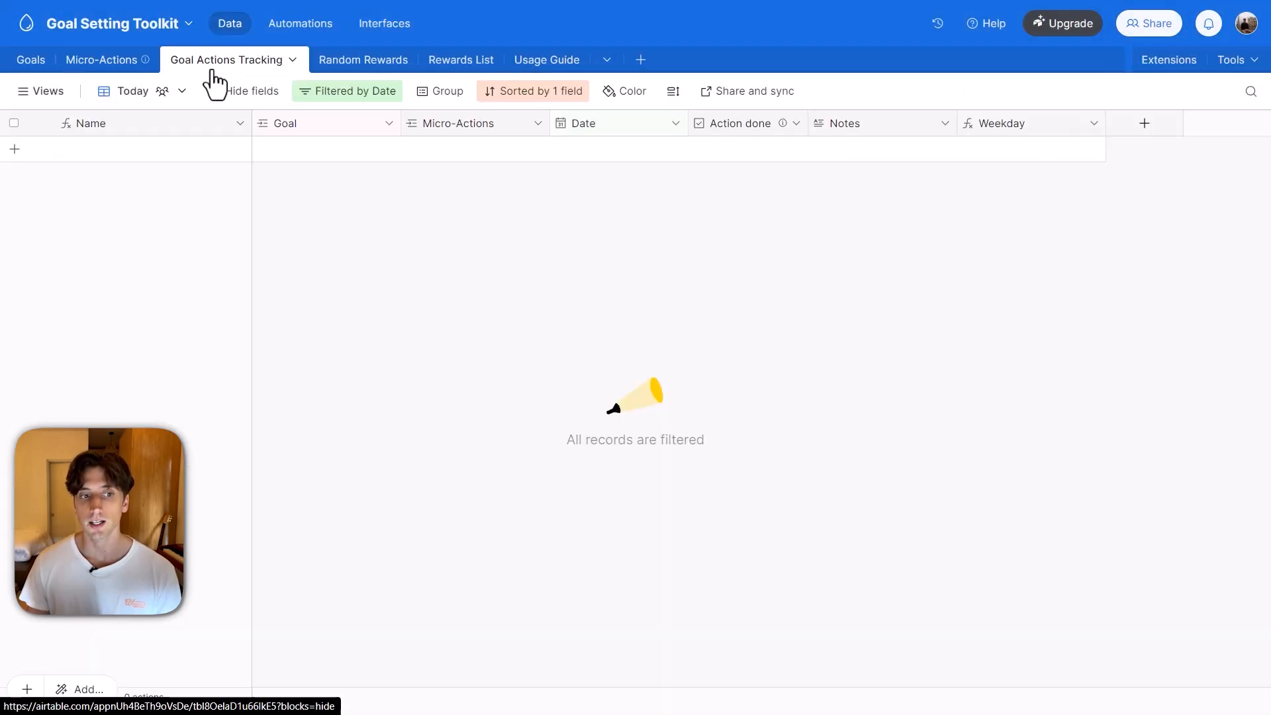
left_click(53, 91)
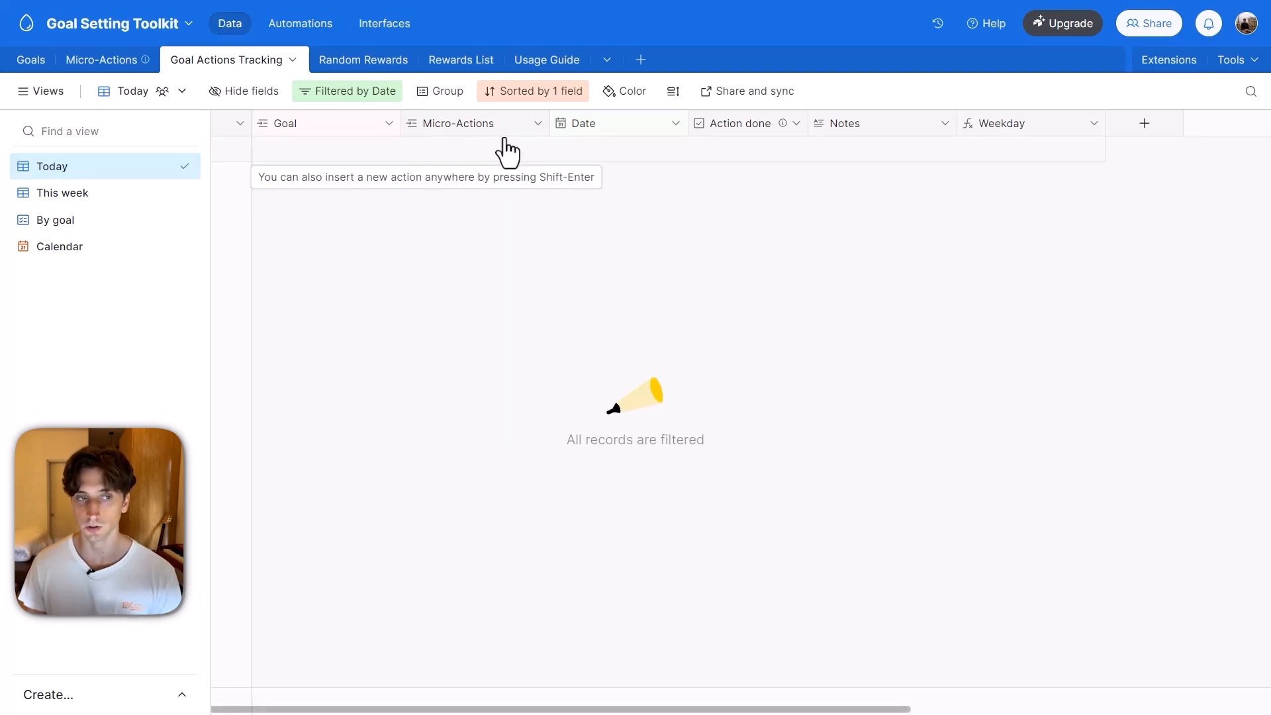
left_click(99, 194)
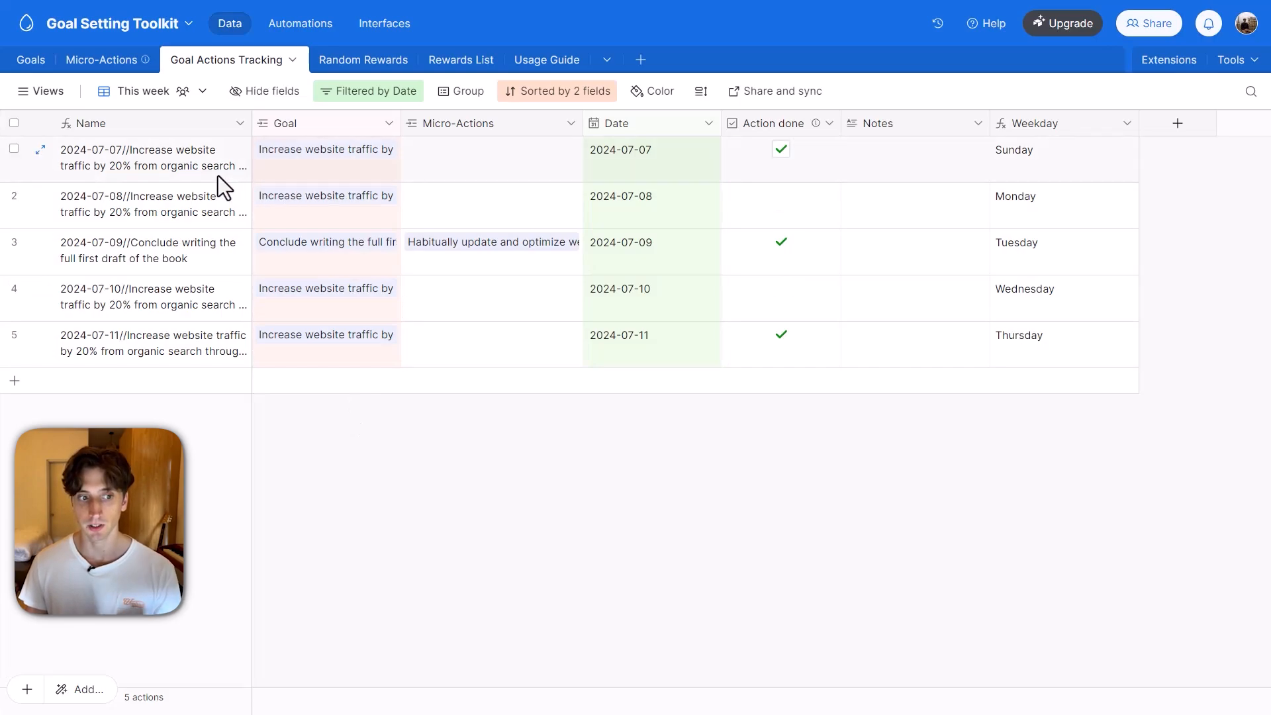
Inspect the Name, Date and Goal cells of the 2024-07-07 action to see how its name is composed.
left_click(149, 168)
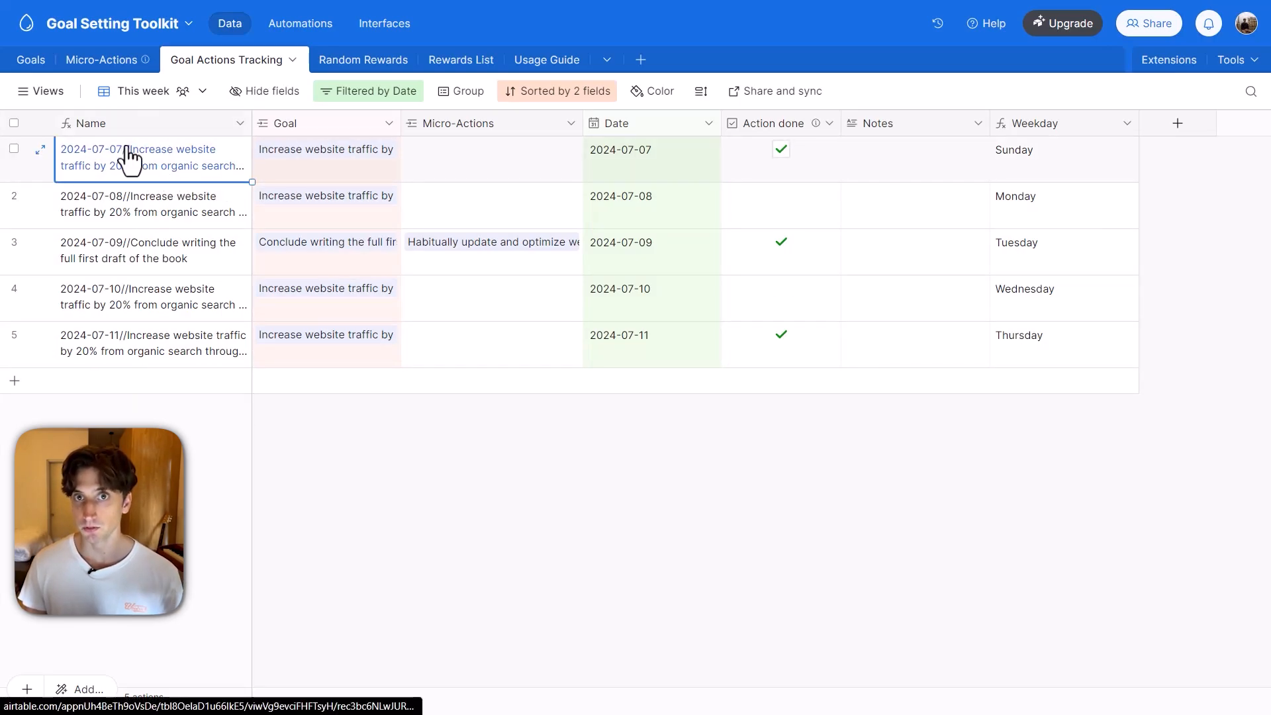
left_click(588, 168)
left_click(328, 176)
left_click(215, 174)
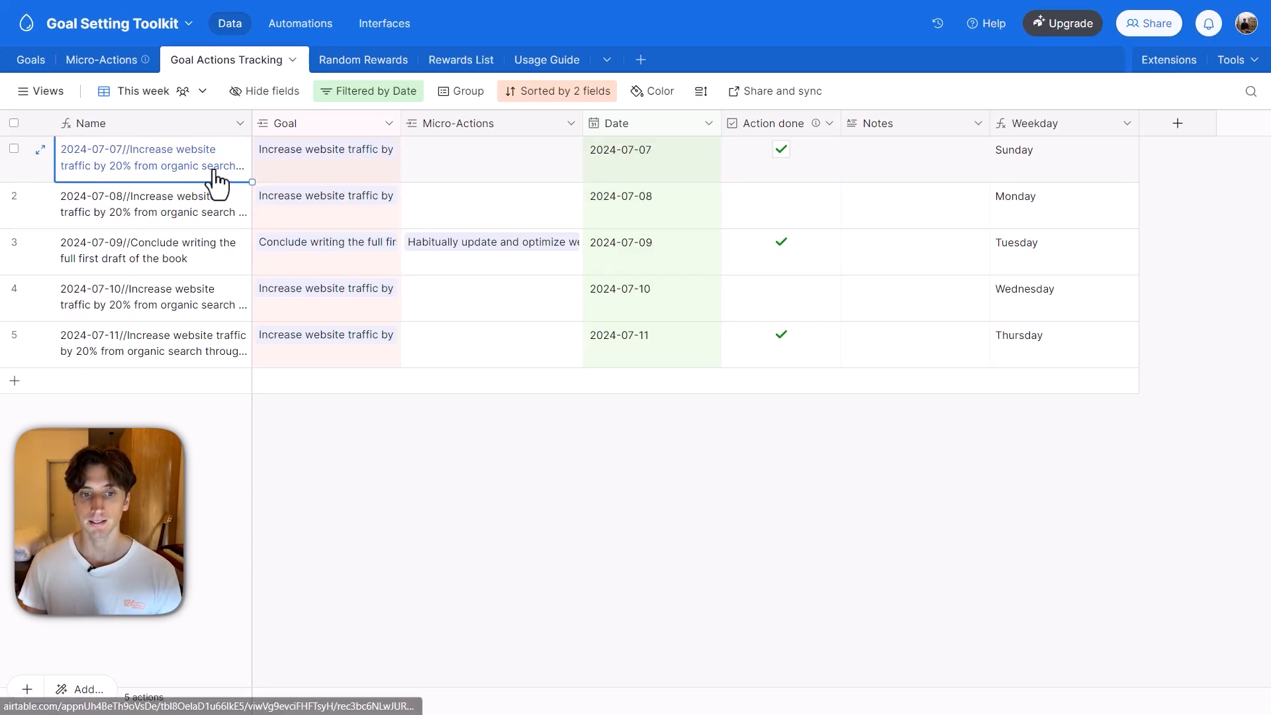
left_click(462, 161)
Replace the linked goal of the 2024-07-07 action with "Conclude writing the full first draft of the book".
left_click(372, 151)
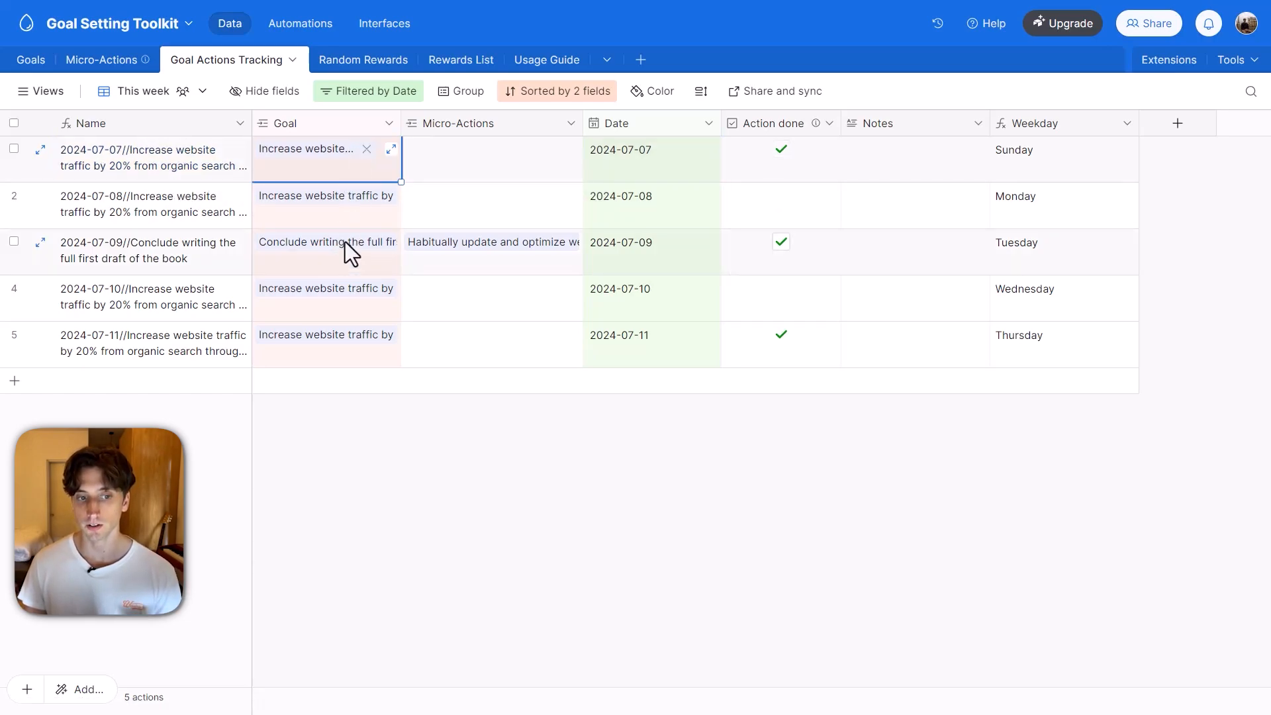
left_click(366, 150)
left_click(265, 149)
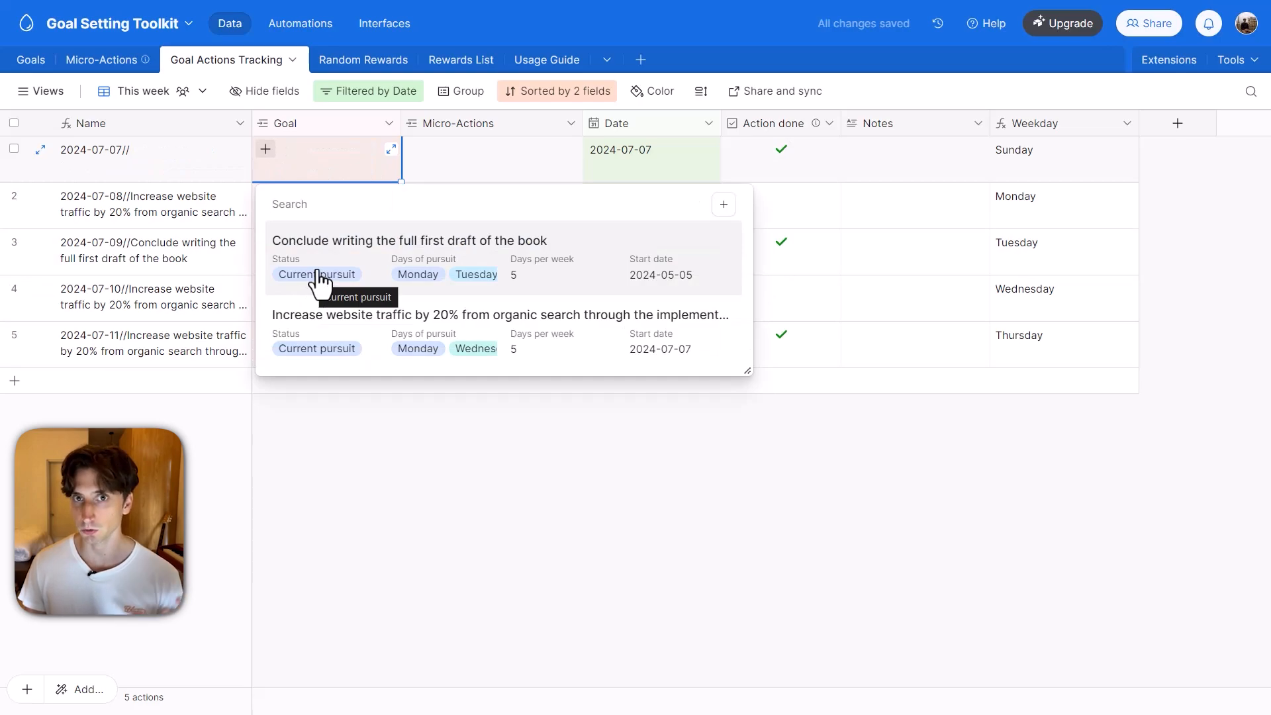
left_click(453, 257)
Link the micro-action "Write for 1 hour before 12pm" to the 2024-07-07 action.
left_click(467, 166)
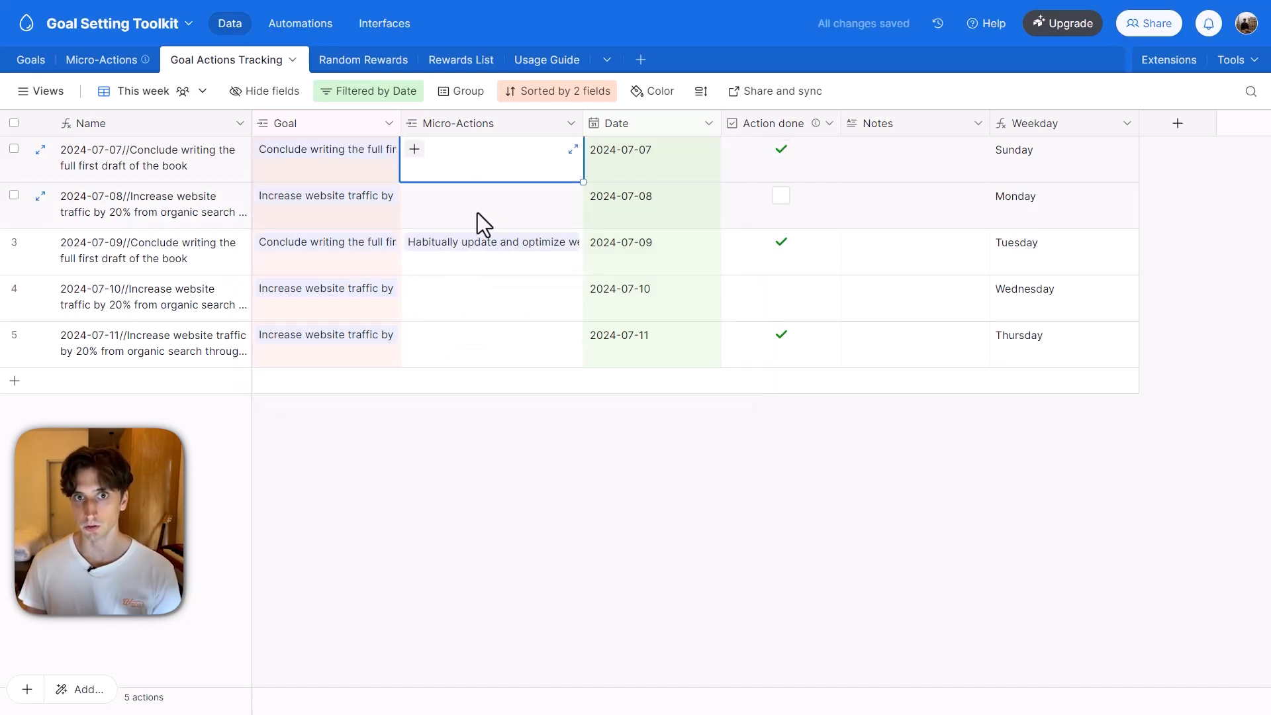
left_click(415, 151)
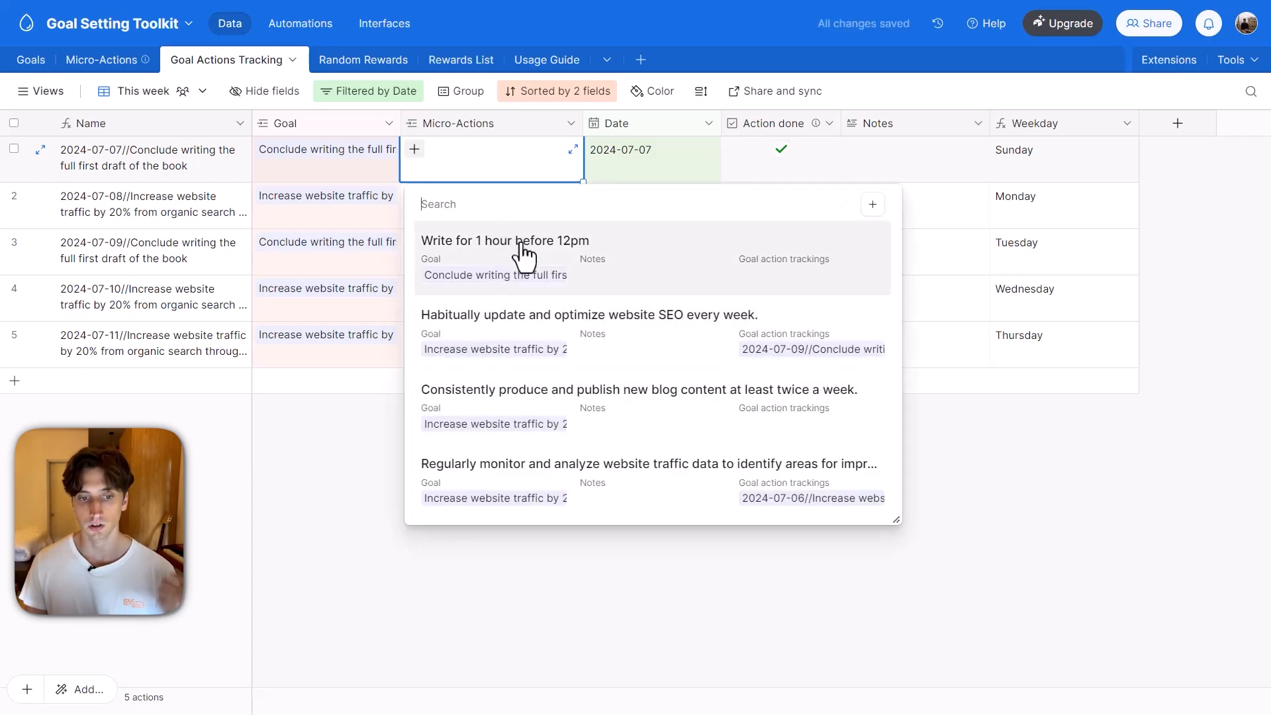
left_click(527, 253)
left_click(472, 206)
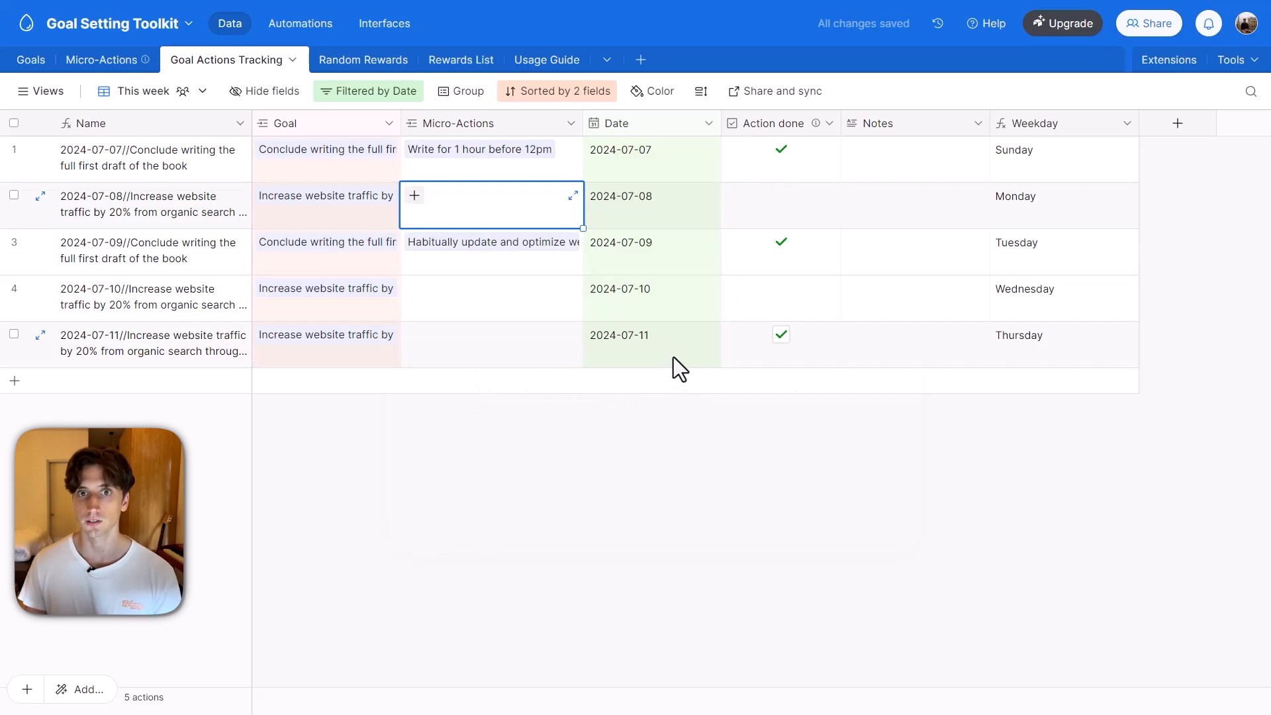
Unmark the 2024-07-07 action as done and mark it done again.
left_click(781, 154)
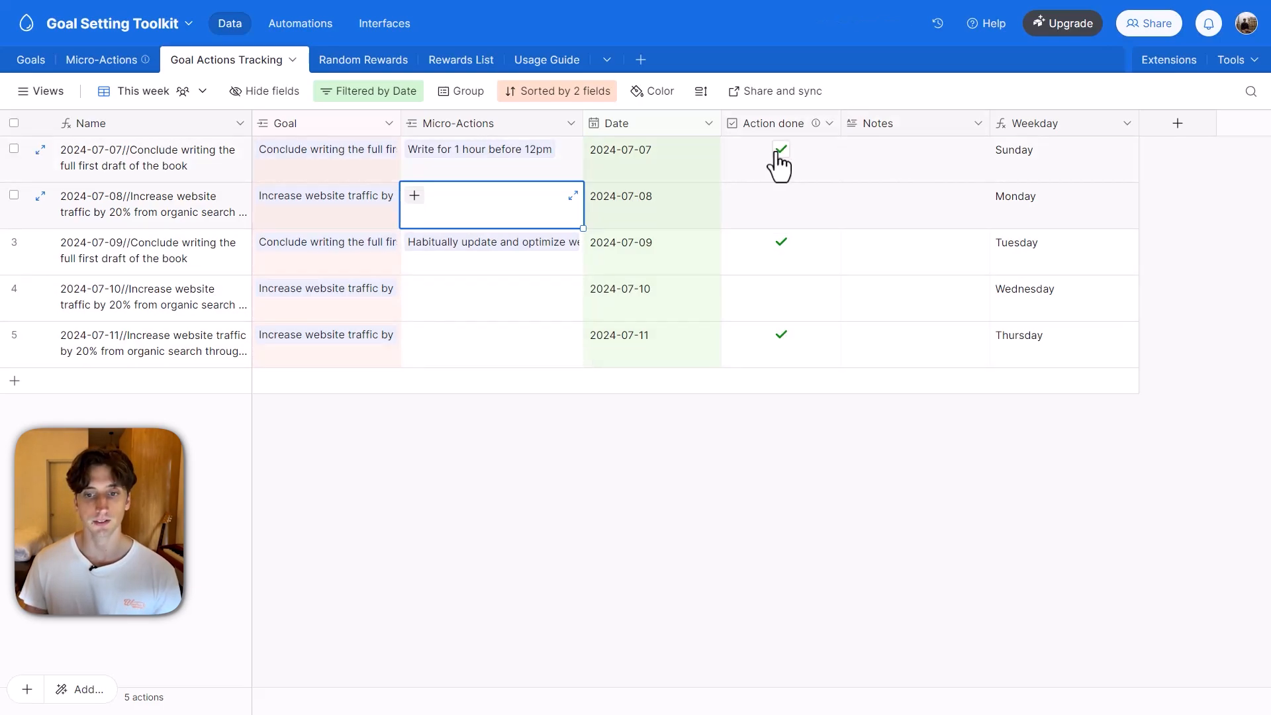
left_click(781, 156)
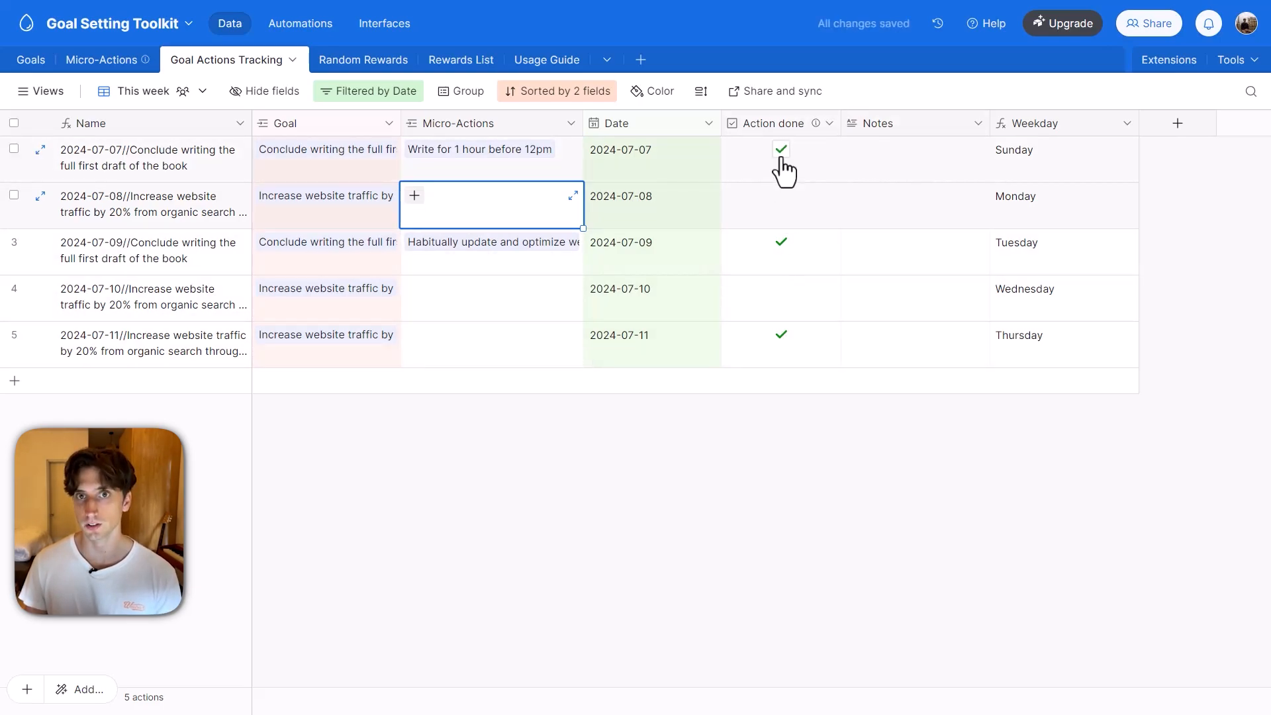
Inspect the Notes, Weekday and Date cells of the 2024-07-07 action in the Goal Actions Tracking table.
left_click(886, 159)
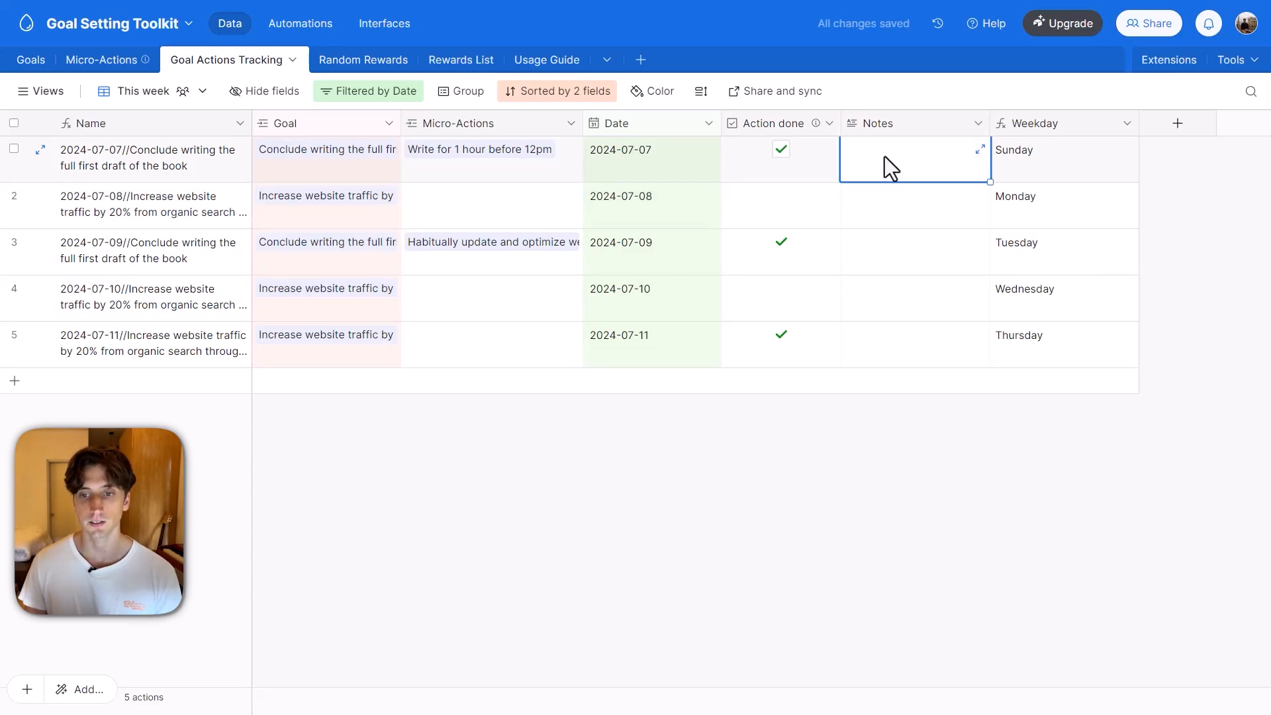
left_click(885, 159)
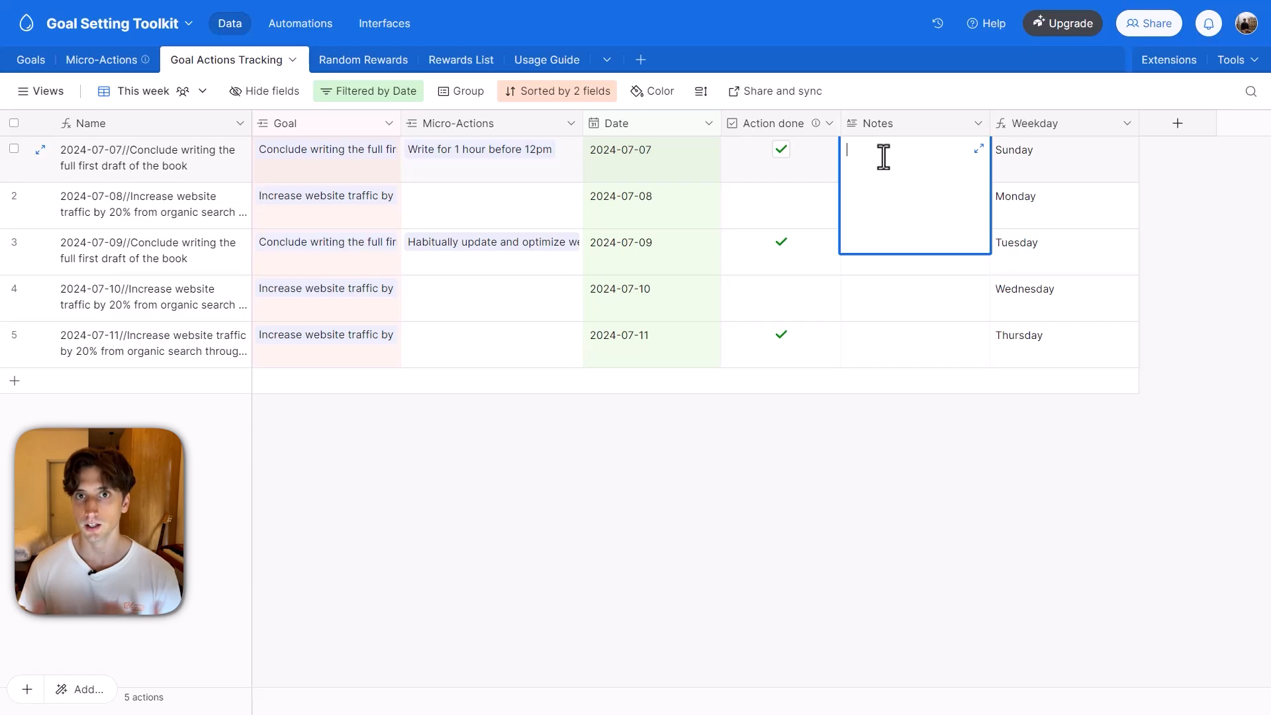
left_click(1053, 175)
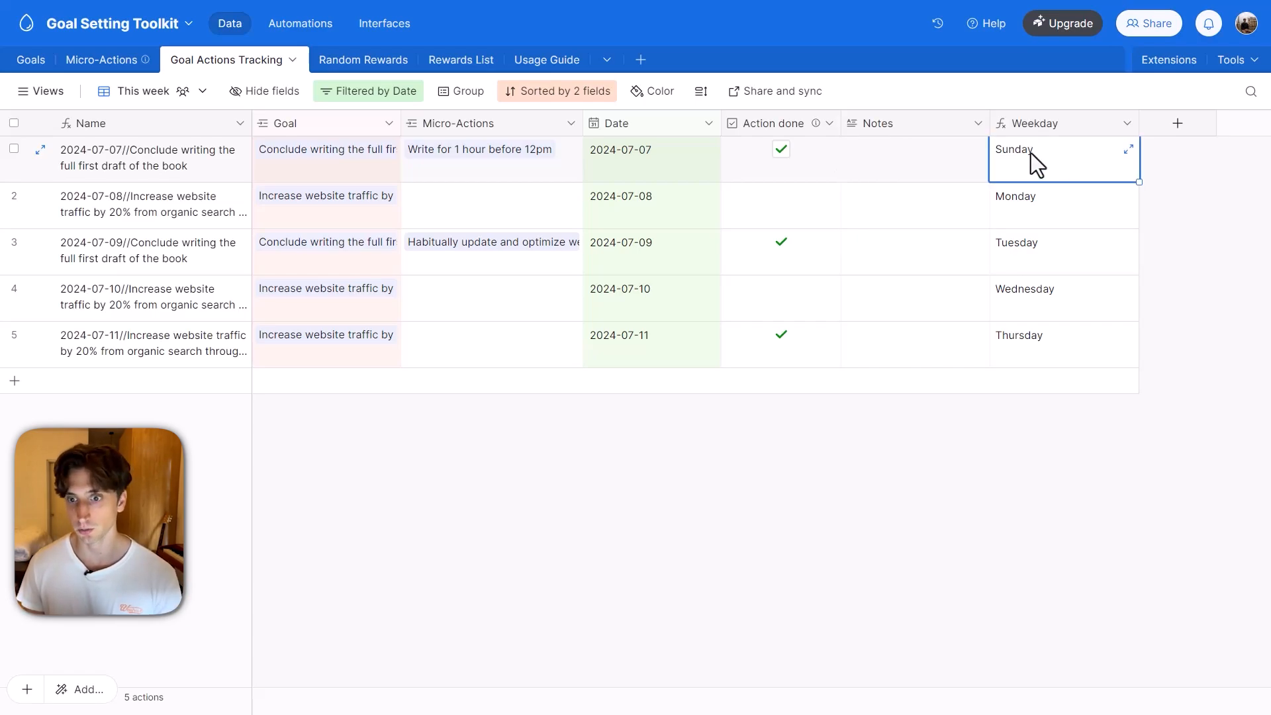
left_click(659, 163)
left_click(136, 253)
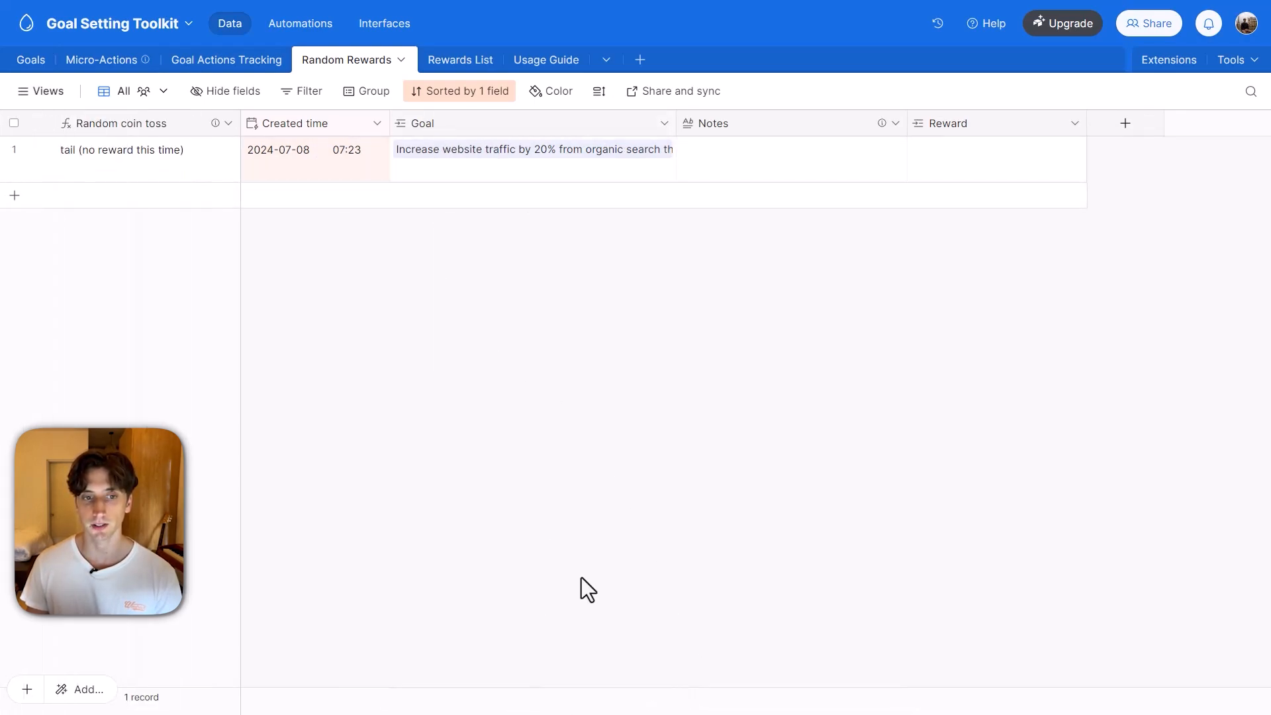
Open the interface's Current goal overview page for the goal "Conclude writing the full first draft of the book".
left_click(41, 92)
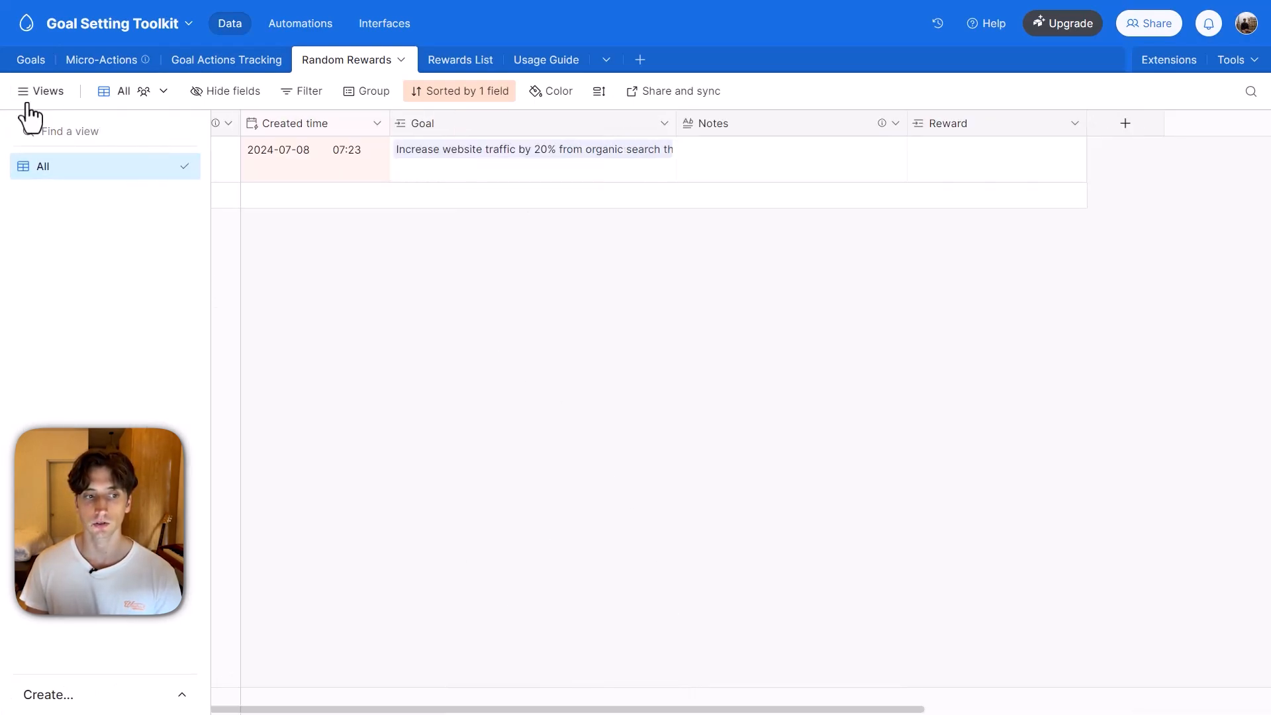
left_click(379, 44)
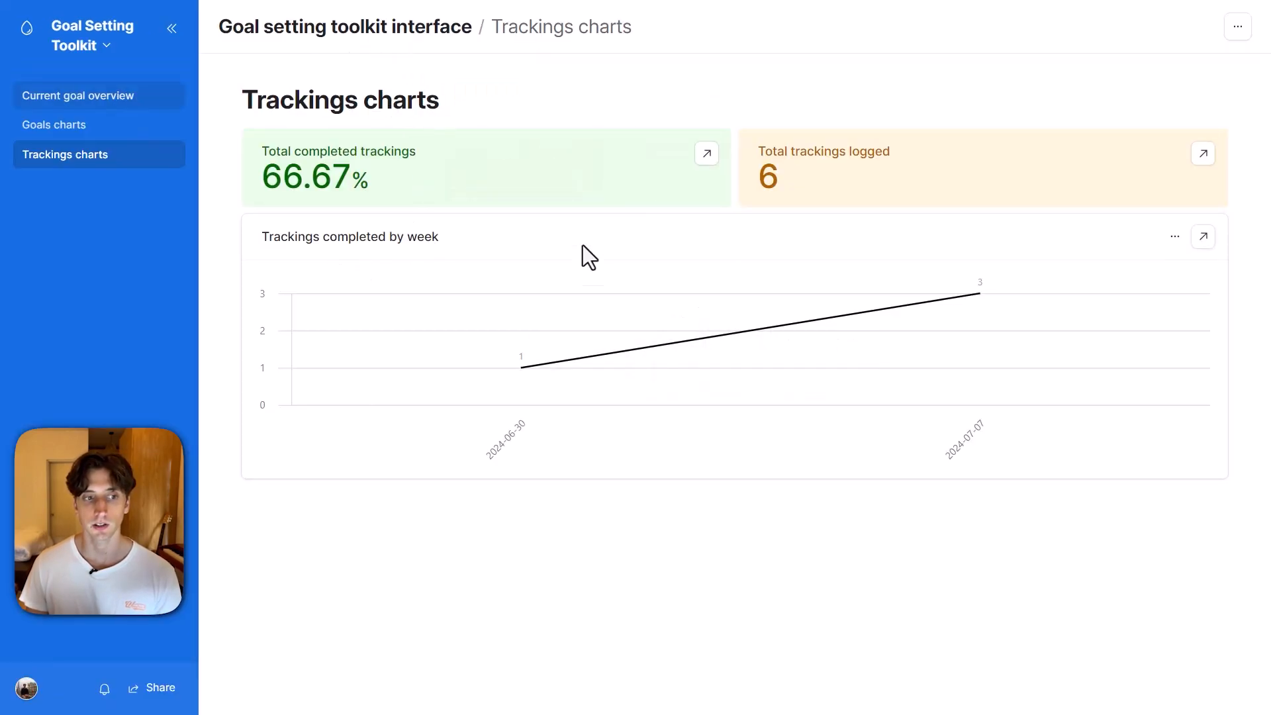
left_click(99, 105)
left_click(569, 57)
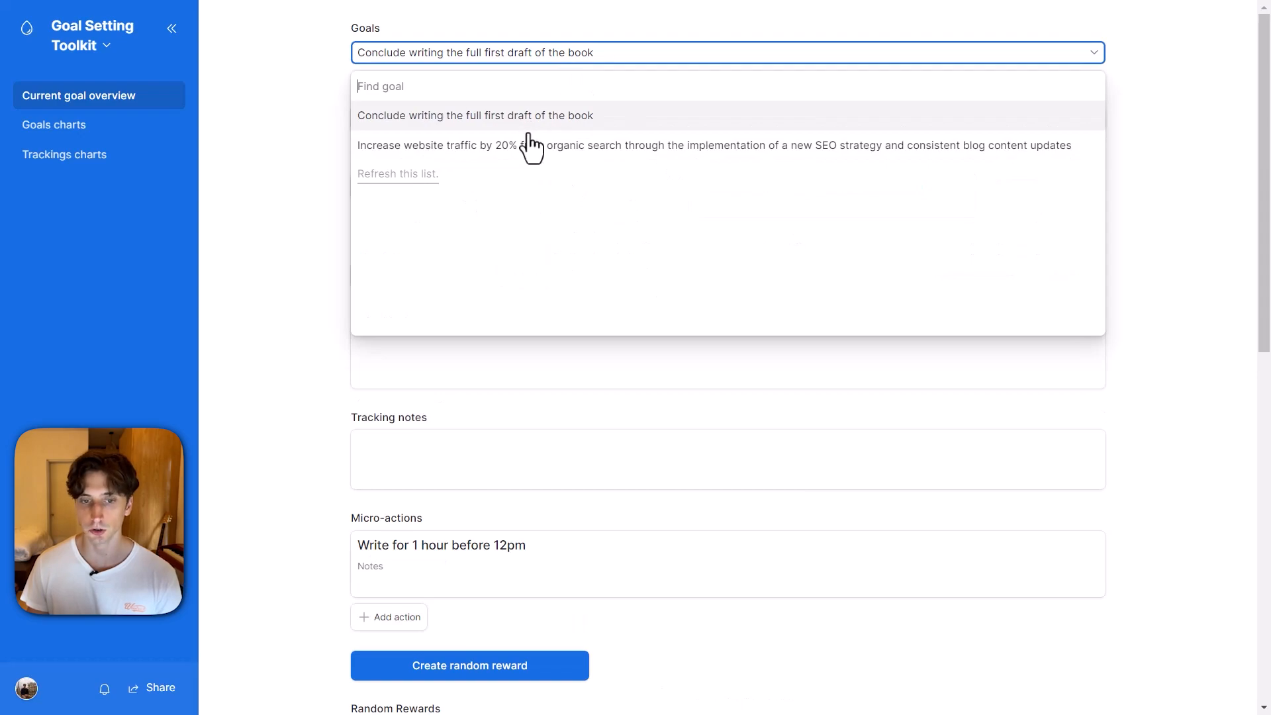
left_click(441, 116)
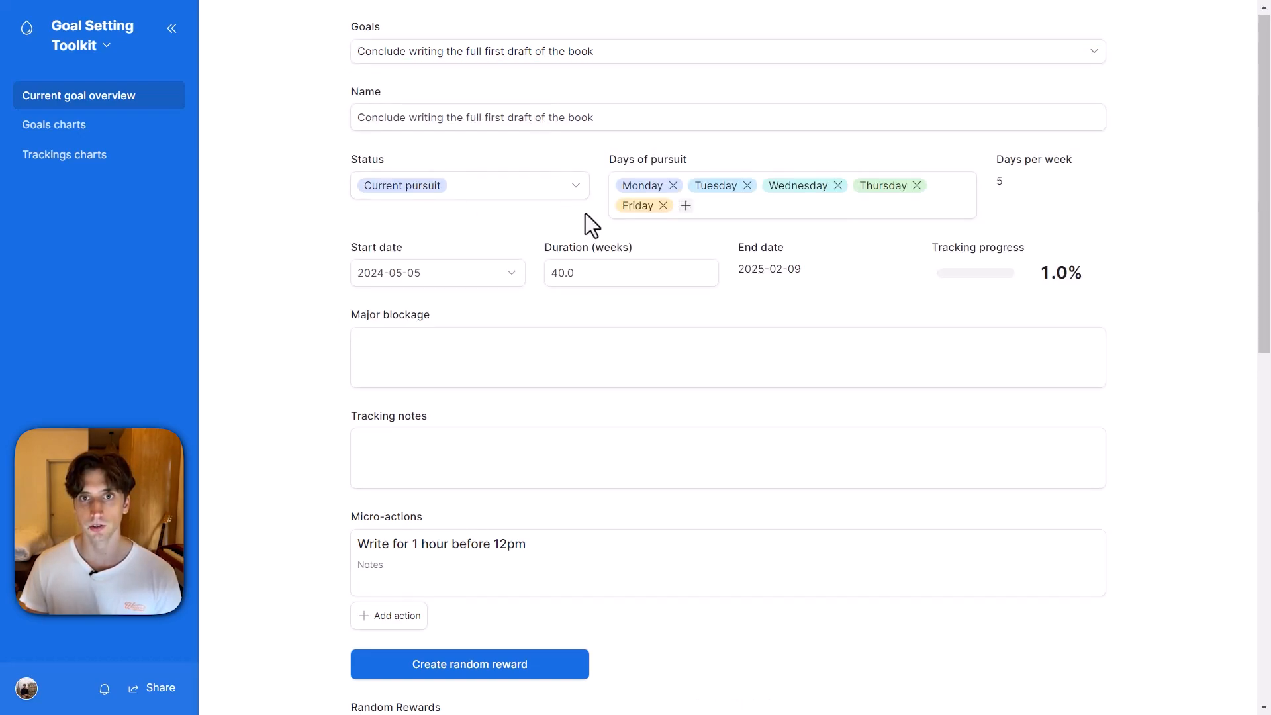
Create a random reward for the selected goal and review its card under Random Rewards.
scroll(585, 218, "down", 3)
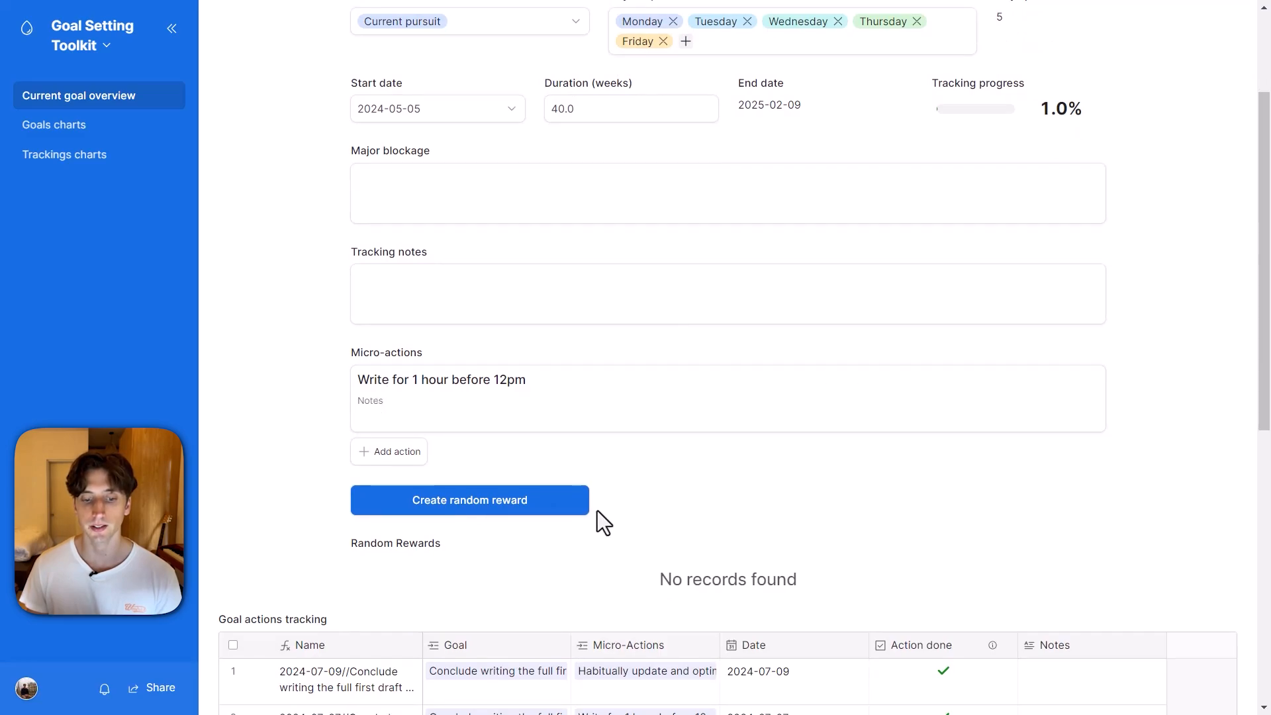
scroll(721, 439, "down", 2)
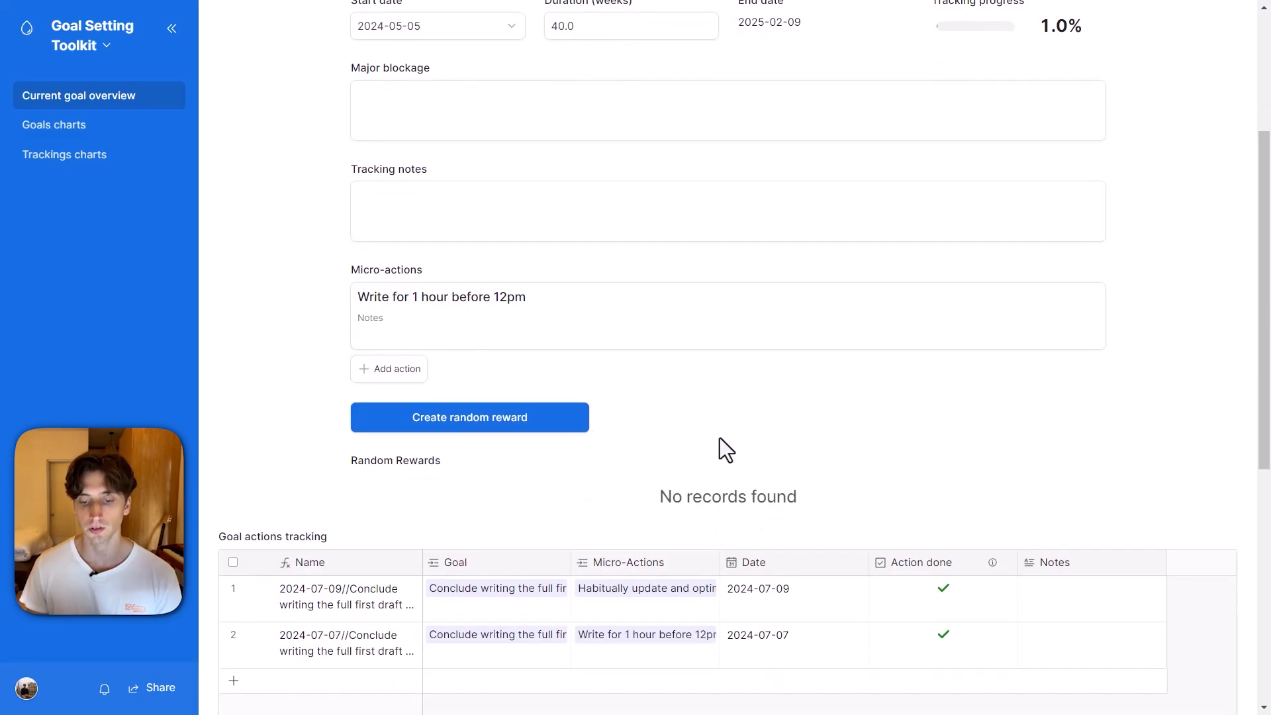
left_click(505, 424)
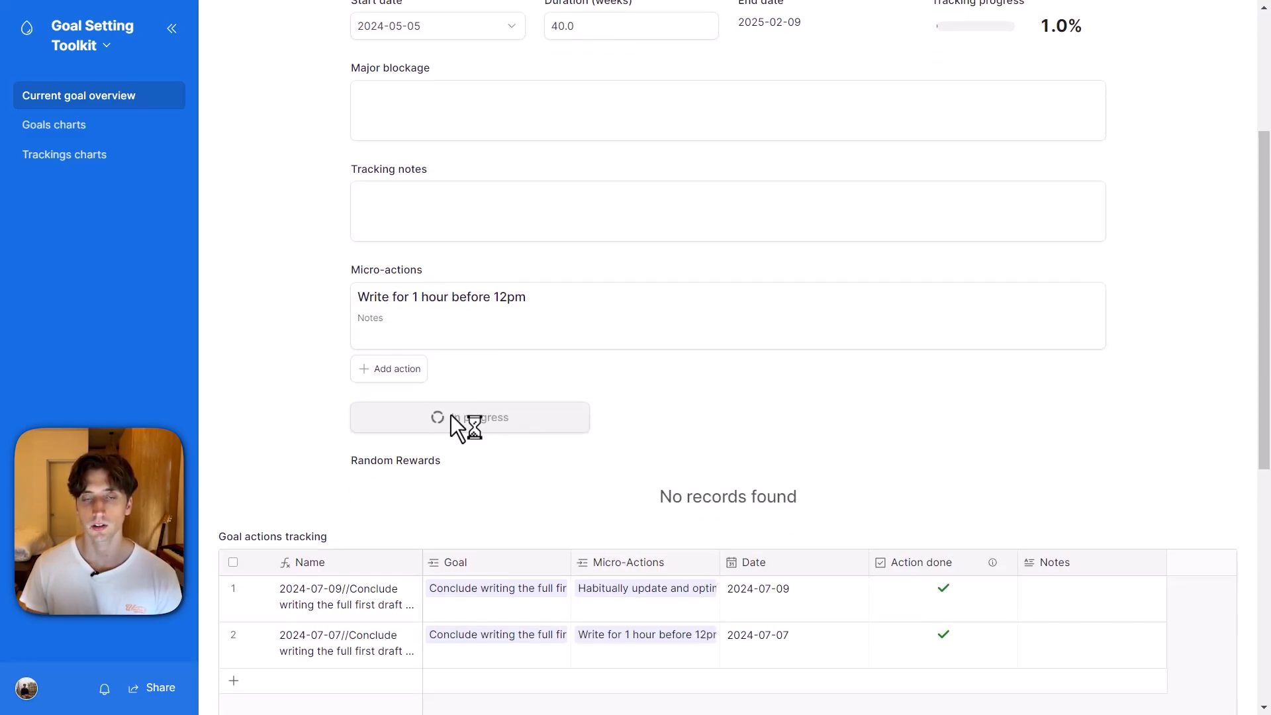
scroll(704, 447, "down", 2)
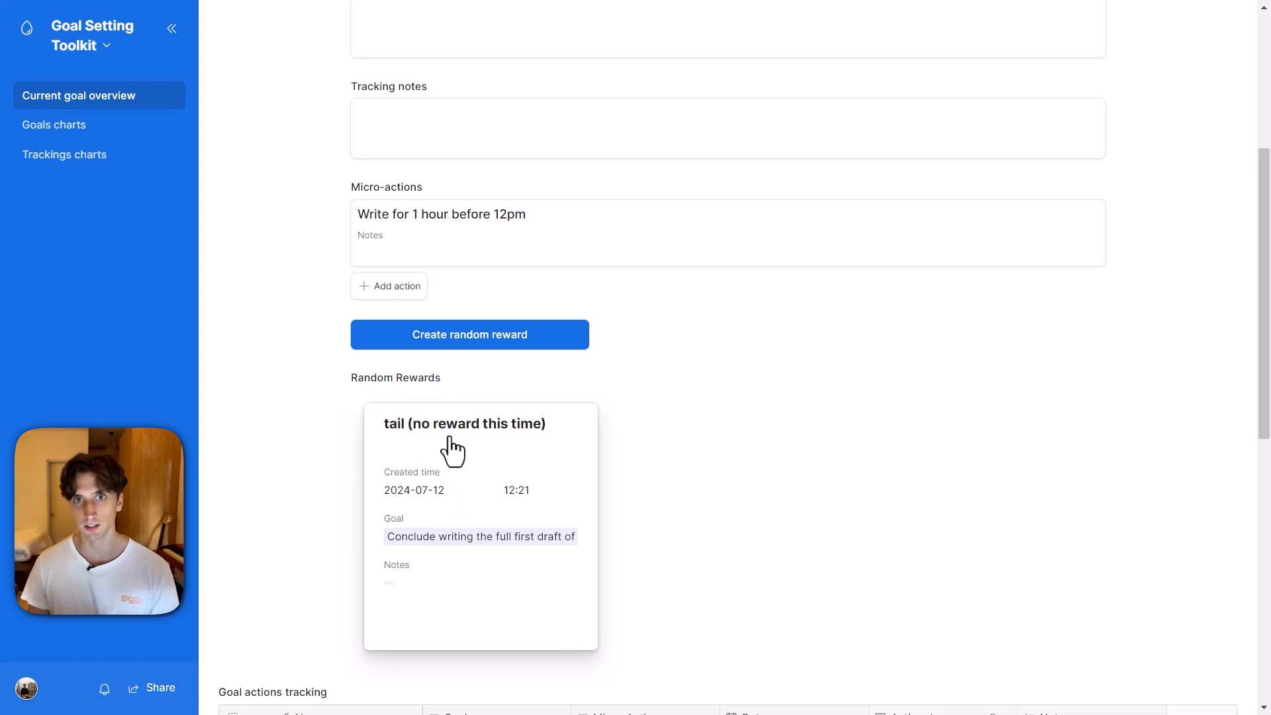
left_click(557, 587)
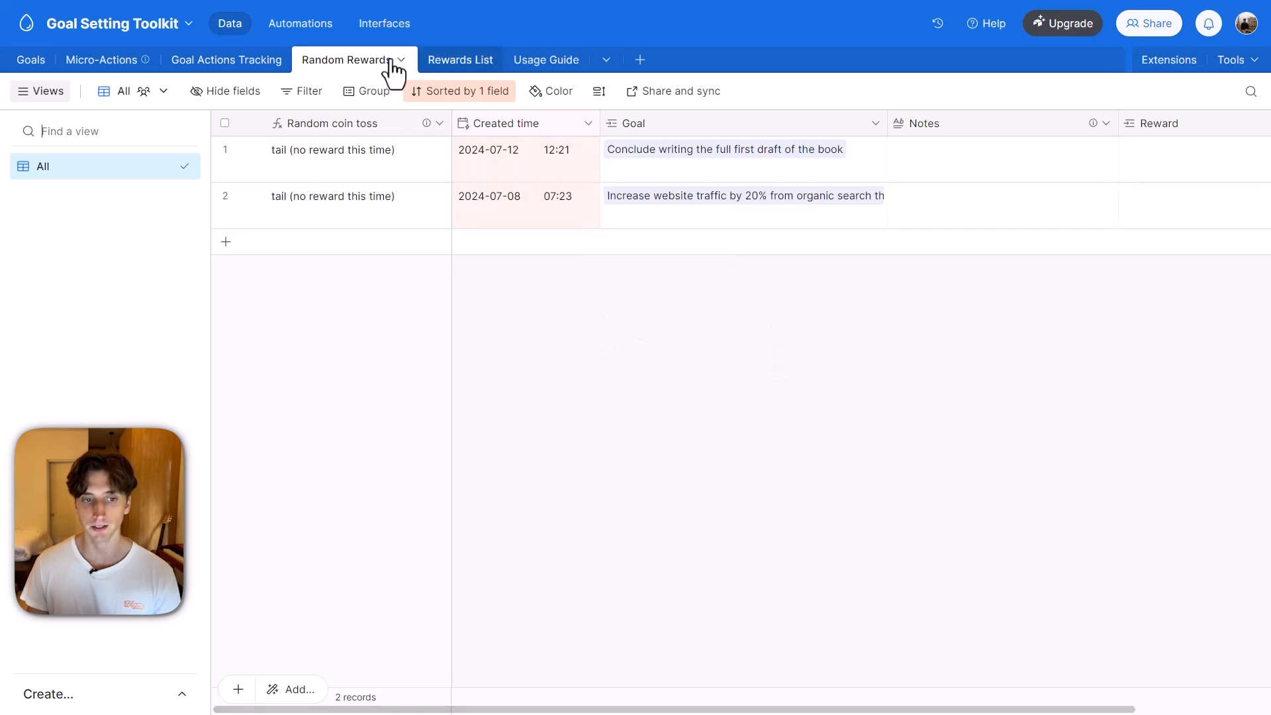
Inspect the Random coin toss and Created time cells of the 2024-07-12 record in the Random Rewards table.
left_click(339, 156)
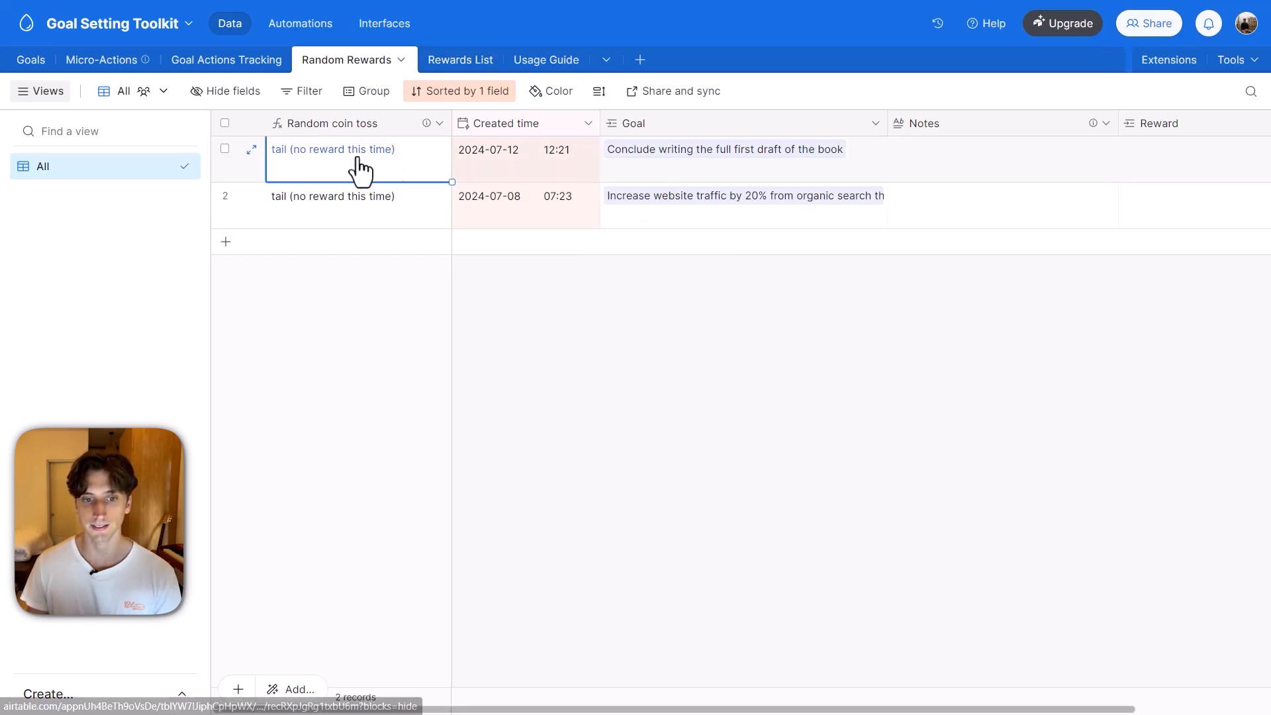
left_click(511, 164)
left_click(366, 173)
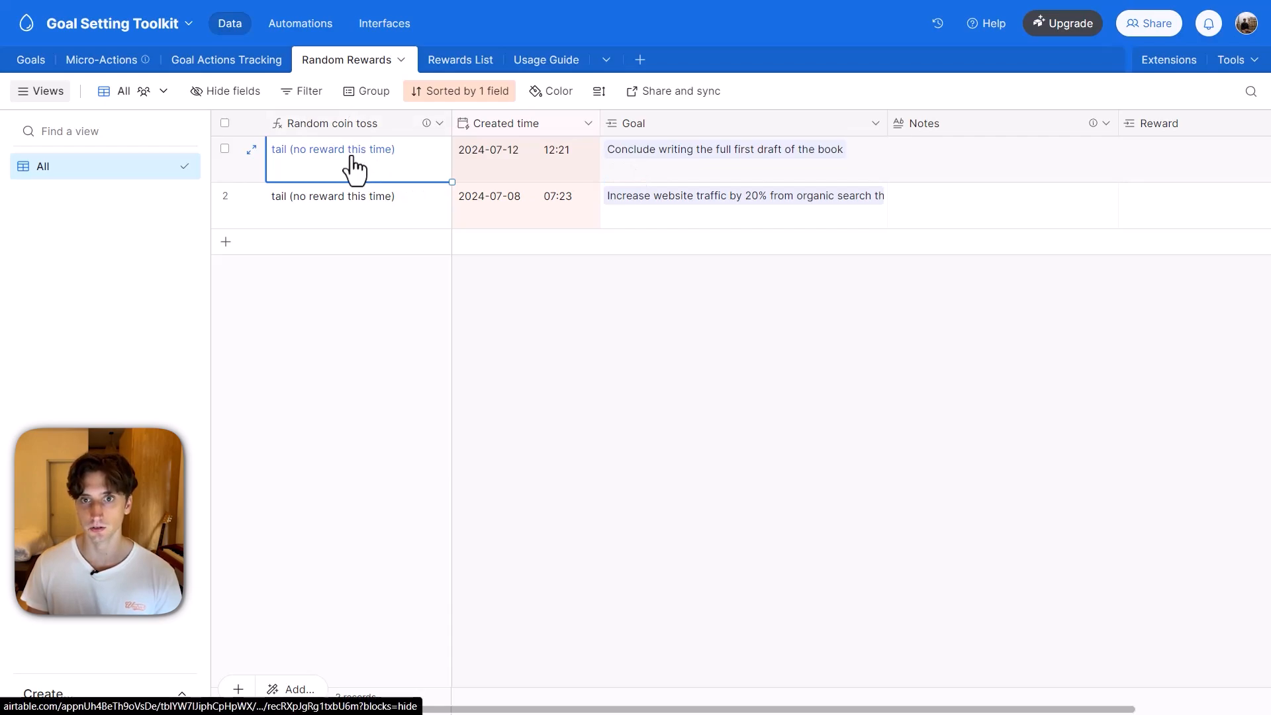
scroll(731, 189, "right", 3)
scroll(708, 192, "left", 3)
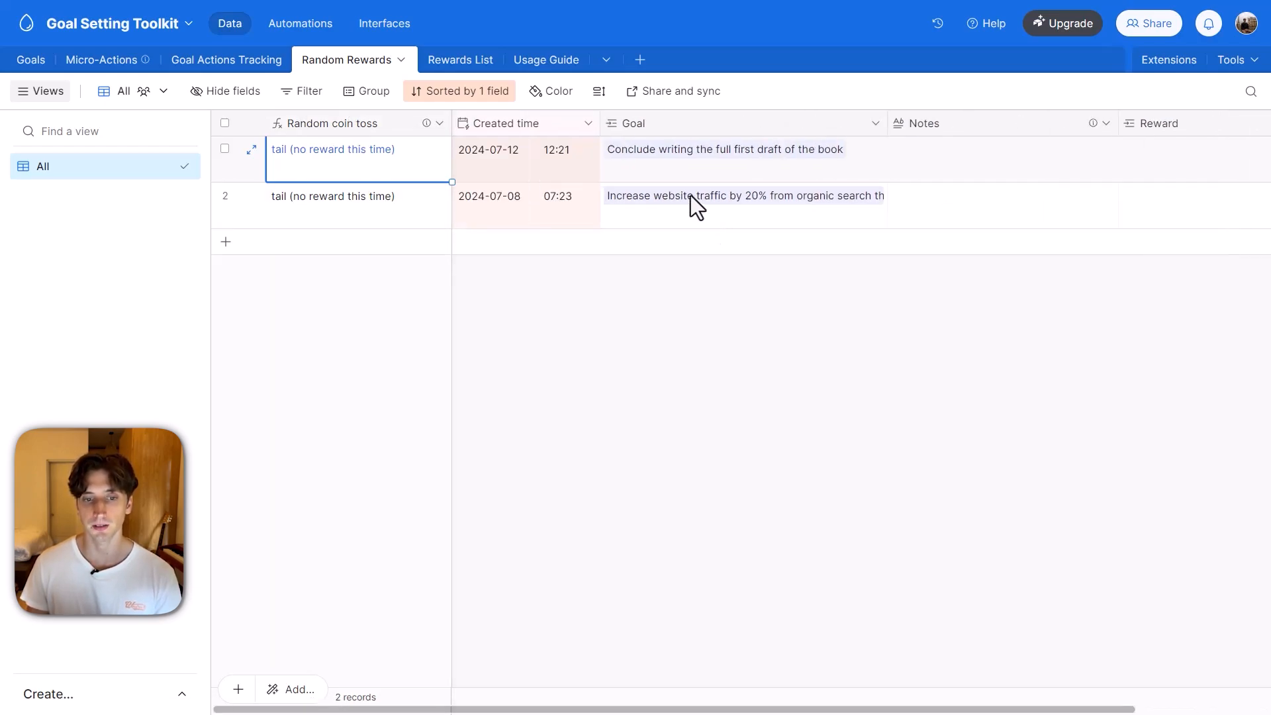
View the rewards available for linking in the Reward field of the 2024-07-12 record, without choosing one.
scroll(1015, 165, "right", 3)
left_click(980, 162)
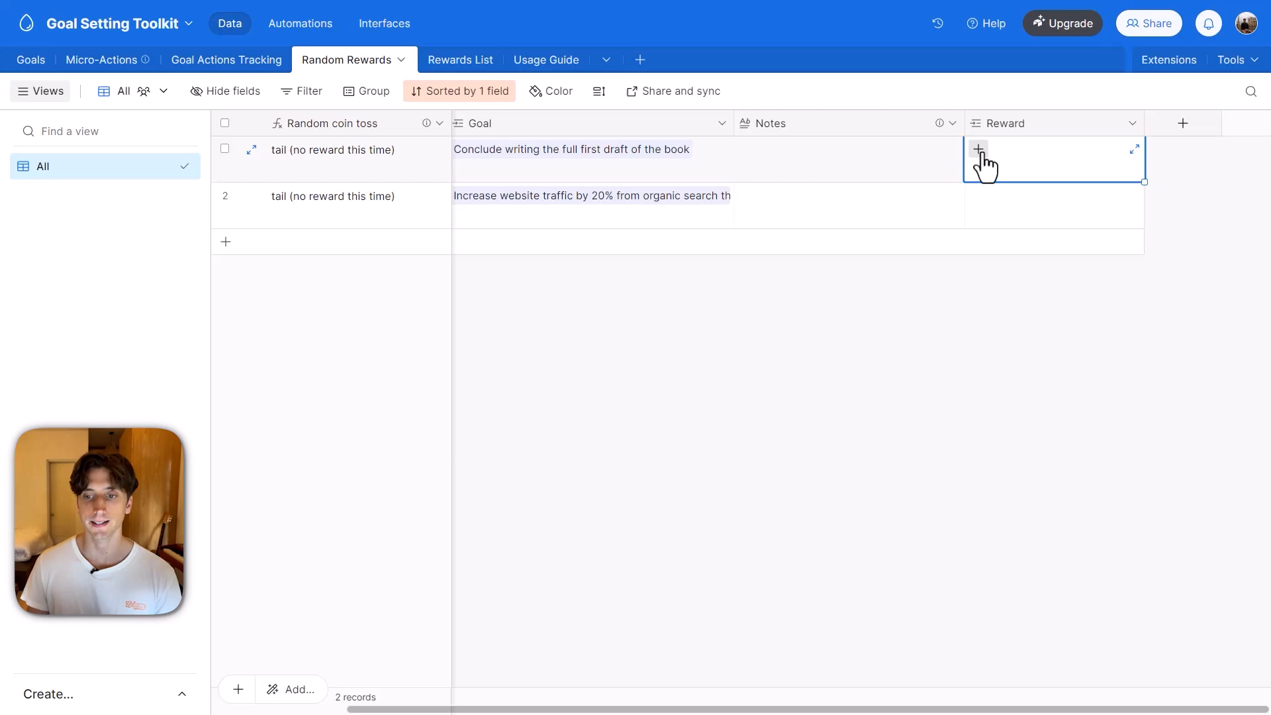
left_click(978, 149)
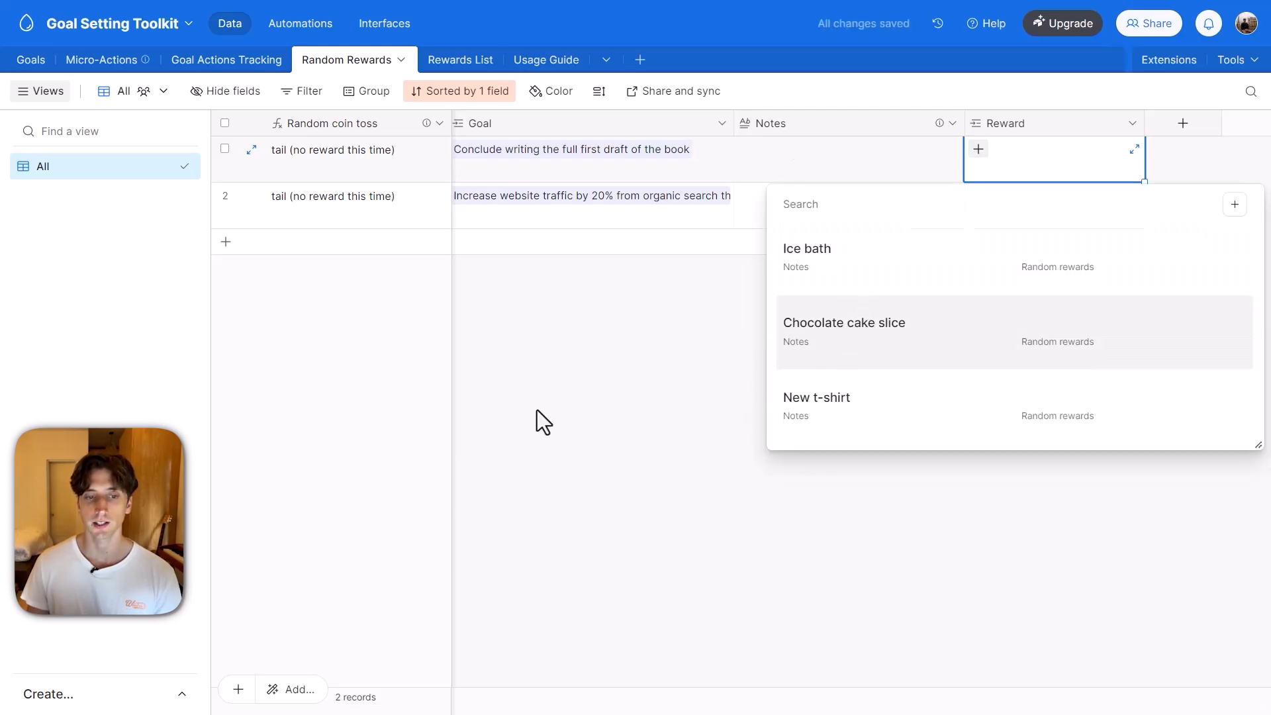
left_click(567, 451)
Review the reward names in the Rewards List table.
left_click(457, 61)
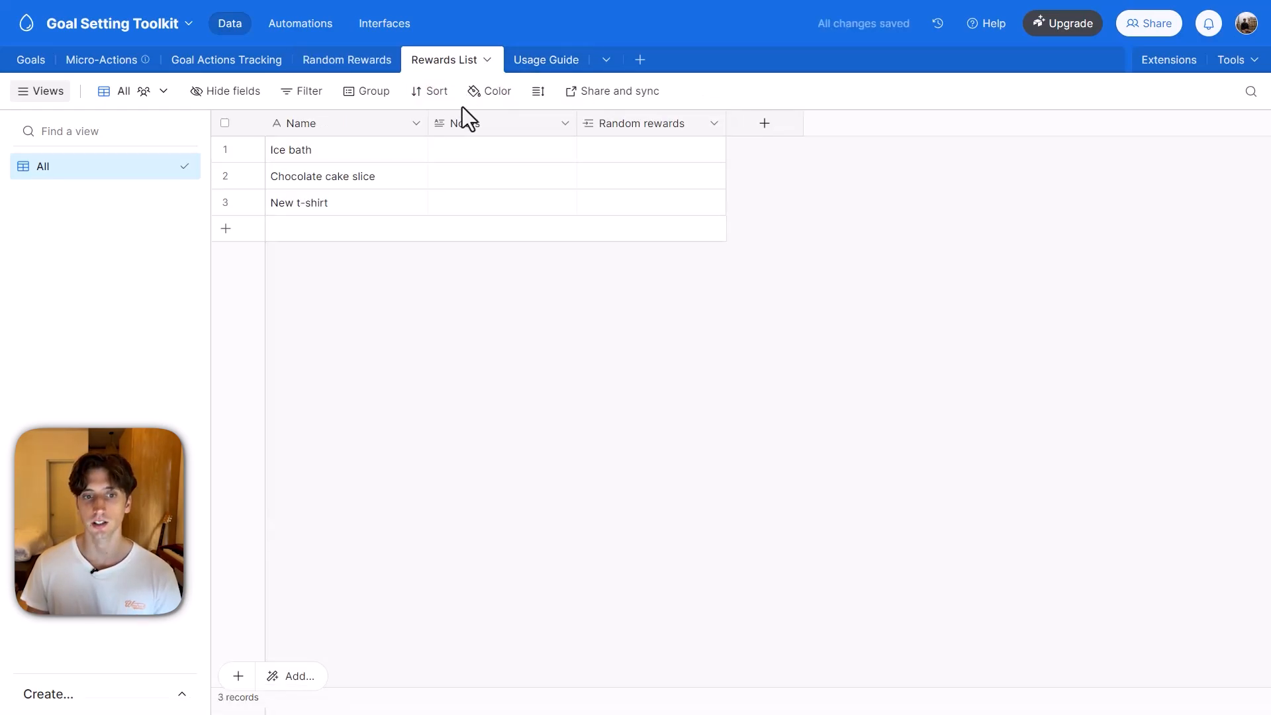
left_click(331, 177)
left_click(337, 210)
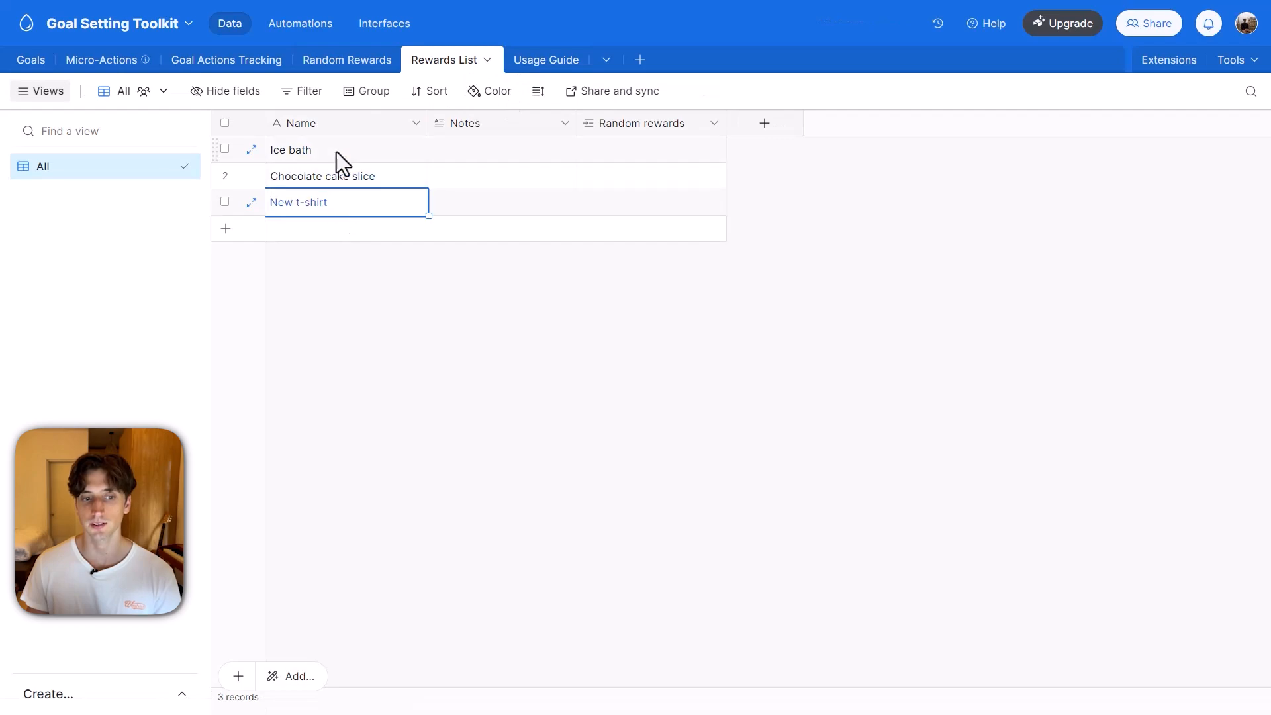
left_click_drag(336, 153, 340, 212)
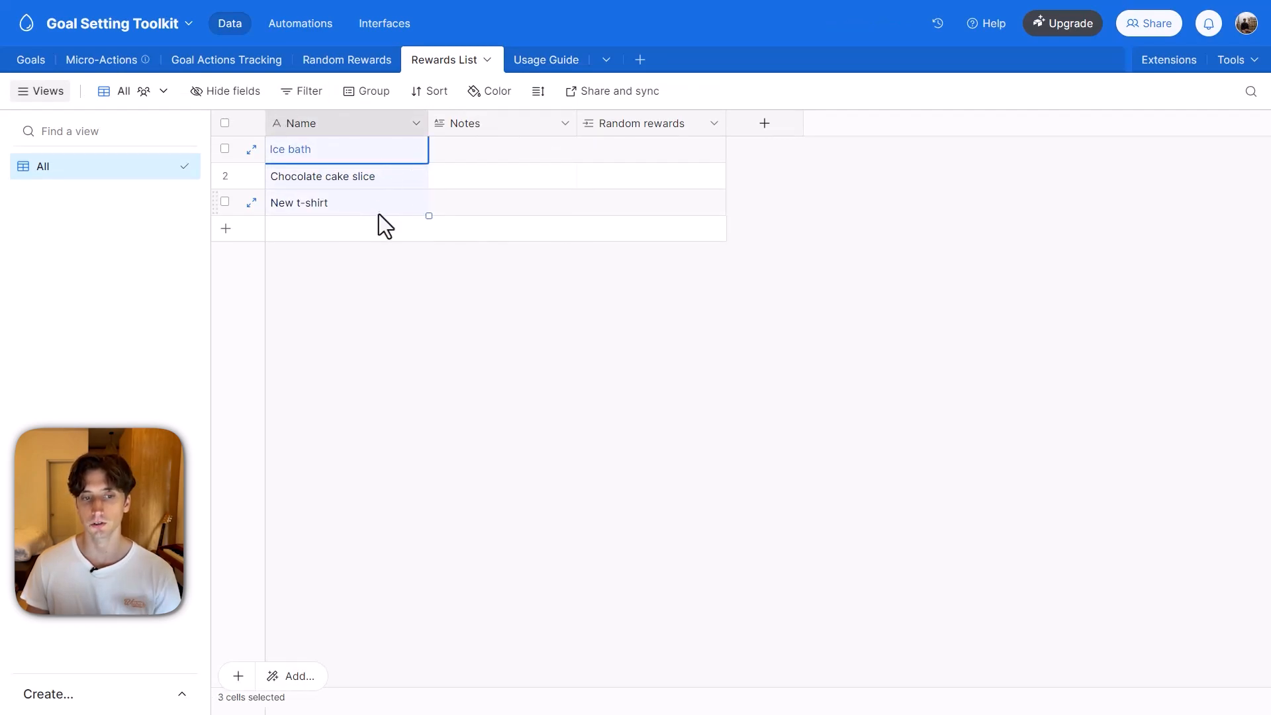
Return to the Random Rewards table and check the linkable choices of the 2024-07-12 record's Reward field again.
left_click(353, 67)
left_click(975, 161)
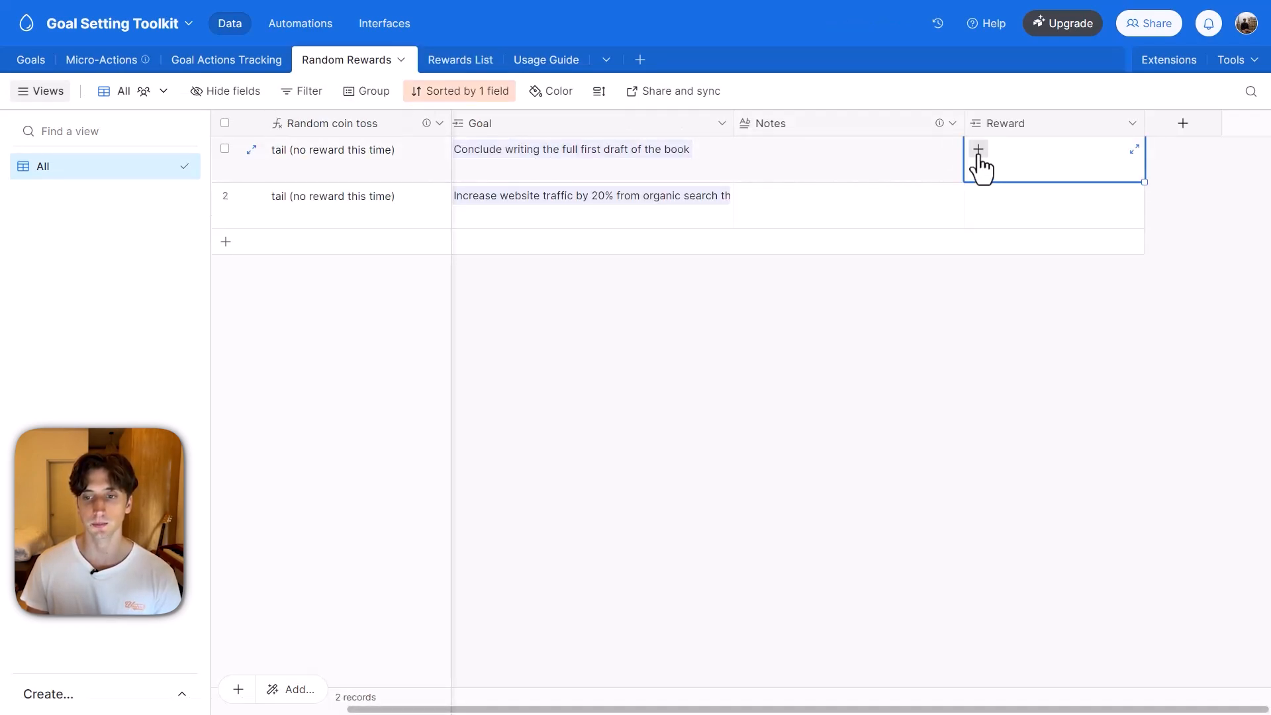
left_click(979, 152)
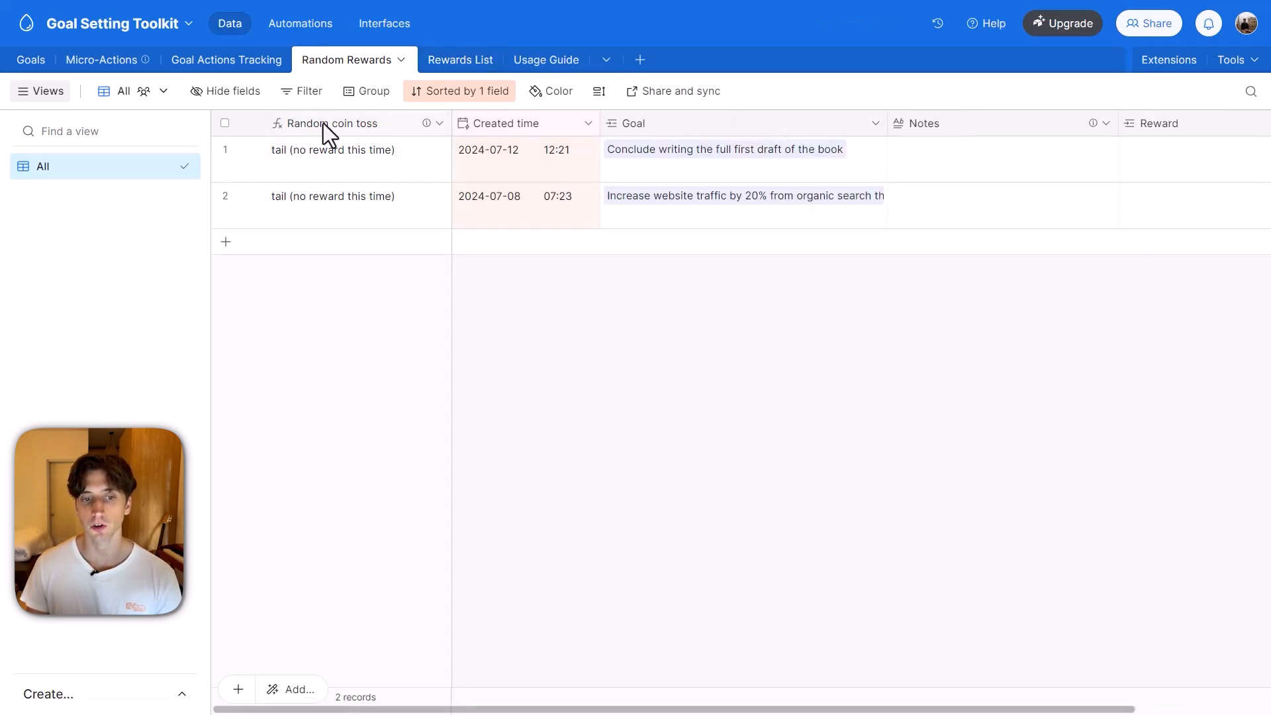
Open the Random coin toss field's configuration to examine the formula that decides between reward and no reward.
mouse_move(427, 127)
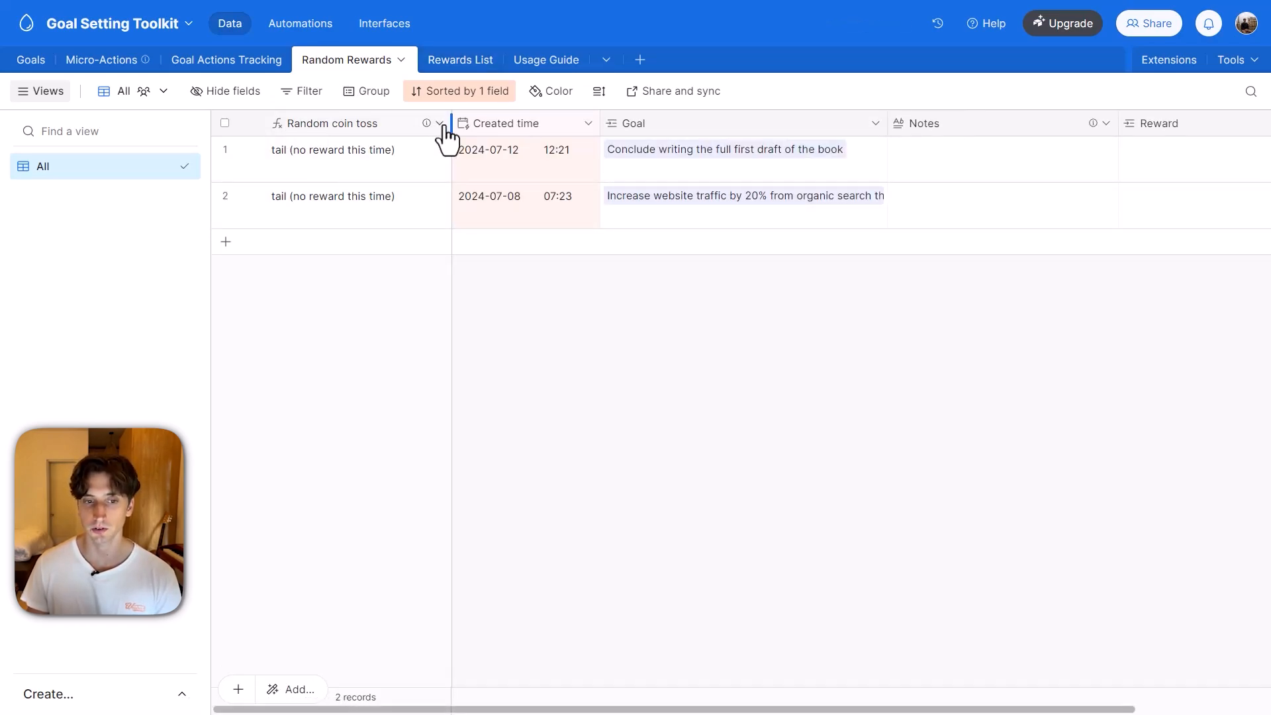
left_click(440, 124)
left_click(445, 161)
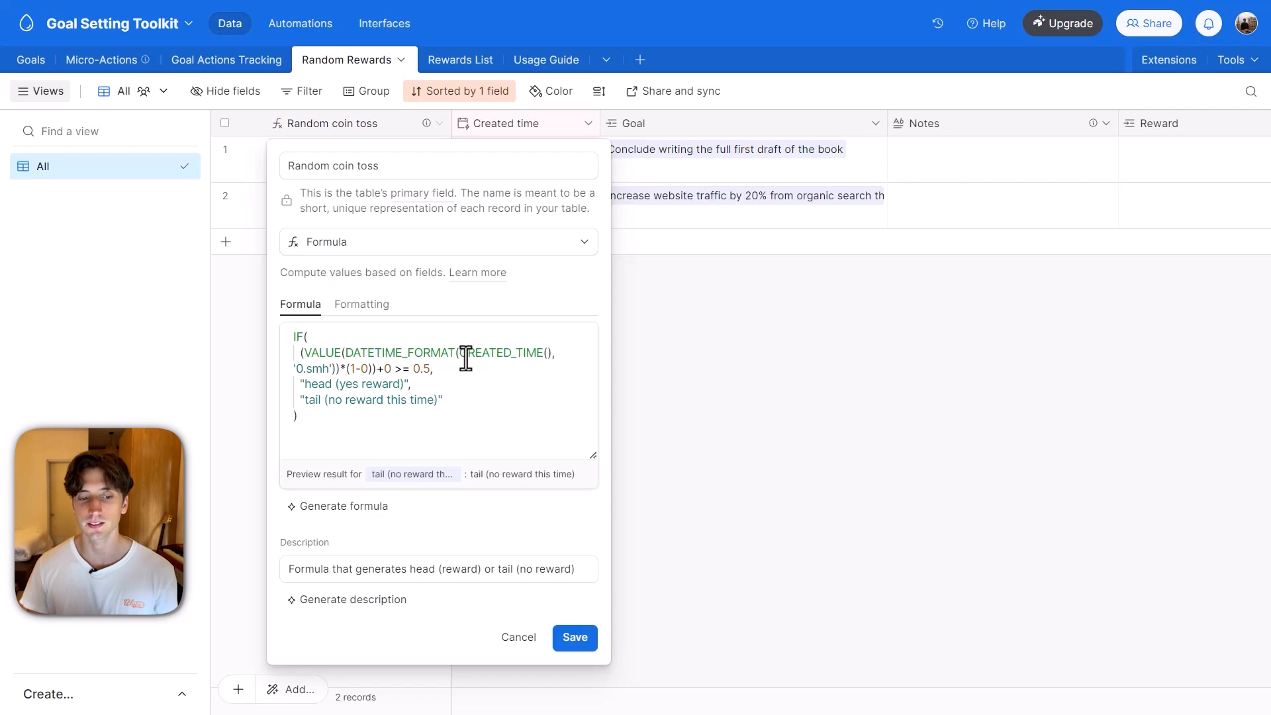
Review the Usage Guide entries on data and charts, random rewards and automations, and return to the Goals table.
left_click(546, 60)
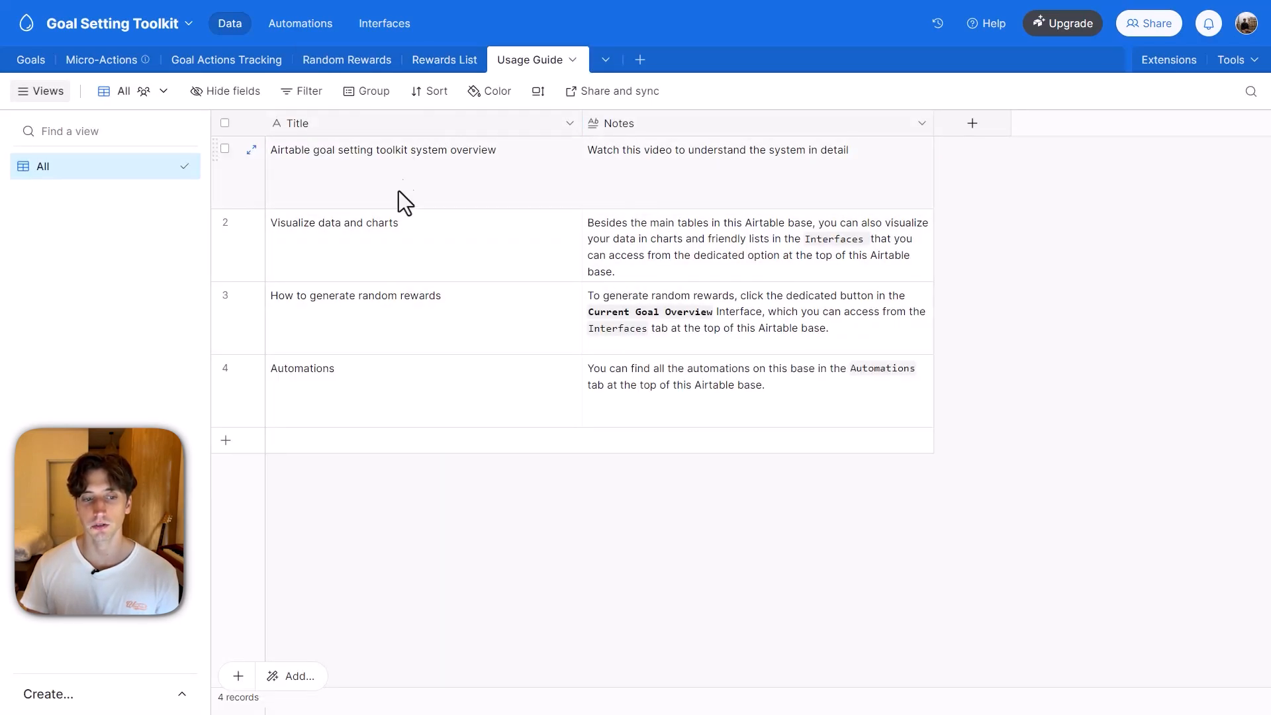
left_click(556, 243)
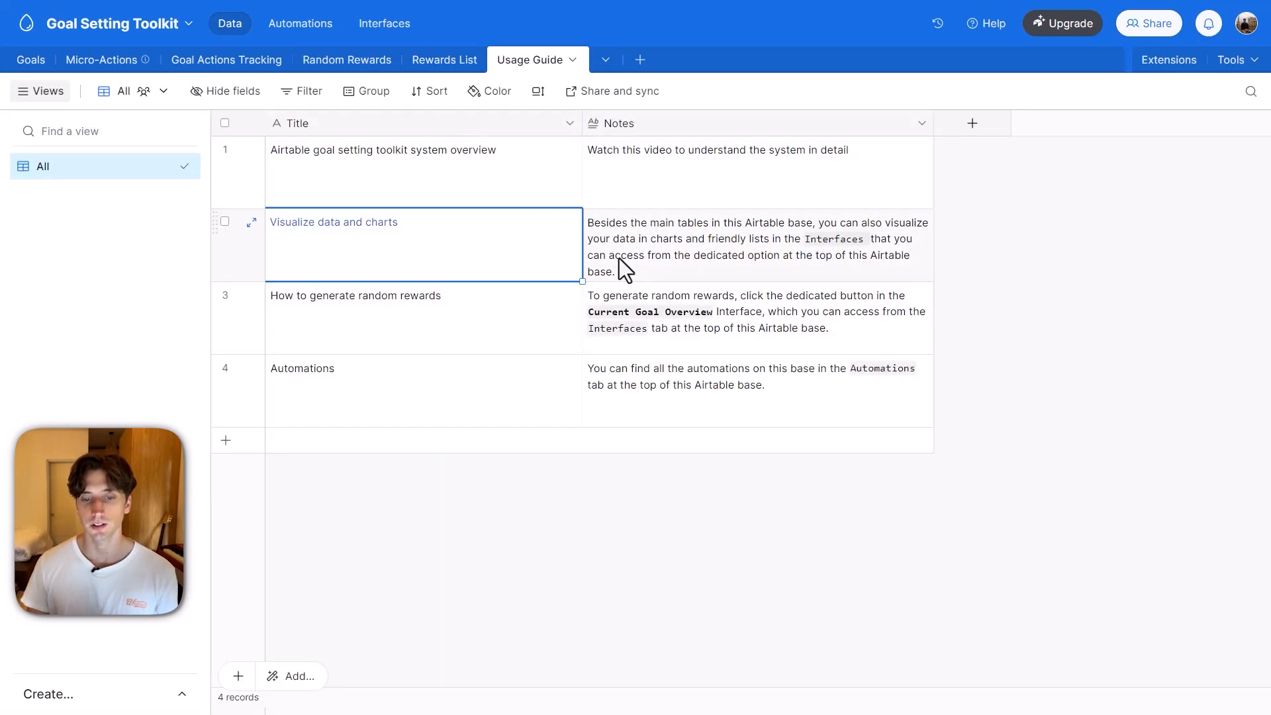
left_click(480, 318)
left_click(432, 374)
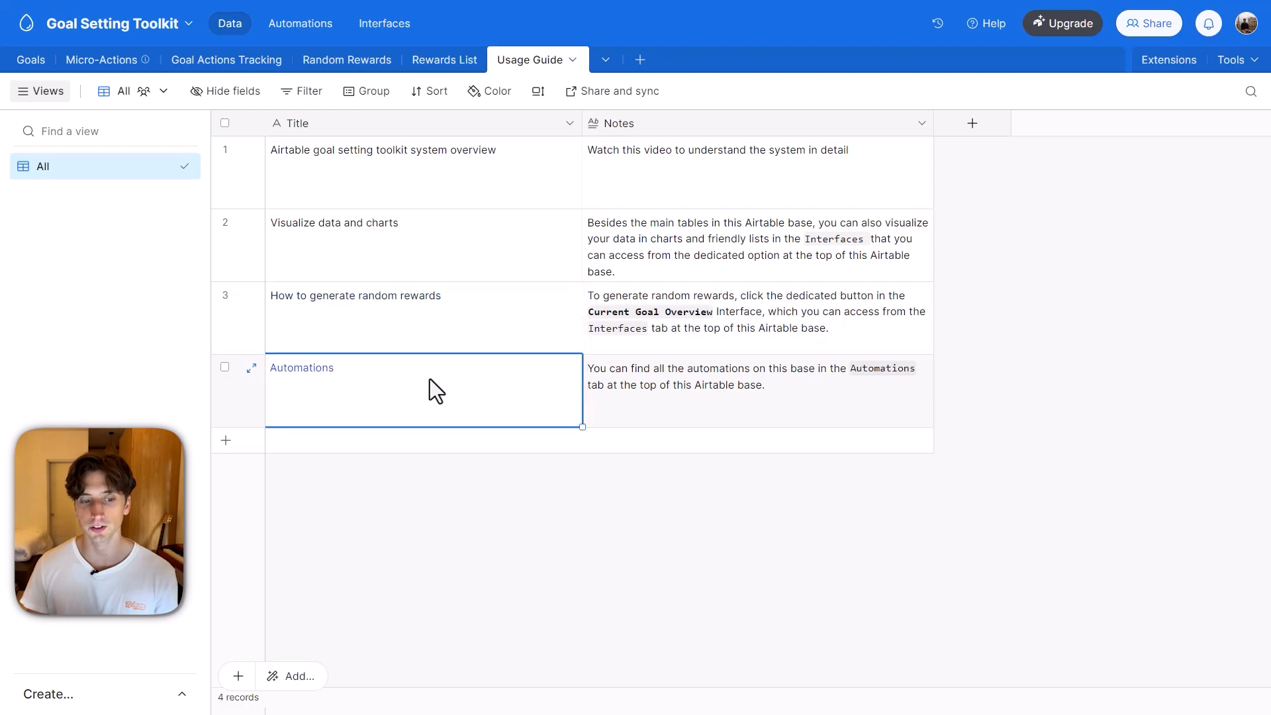
left_click(26, 61)
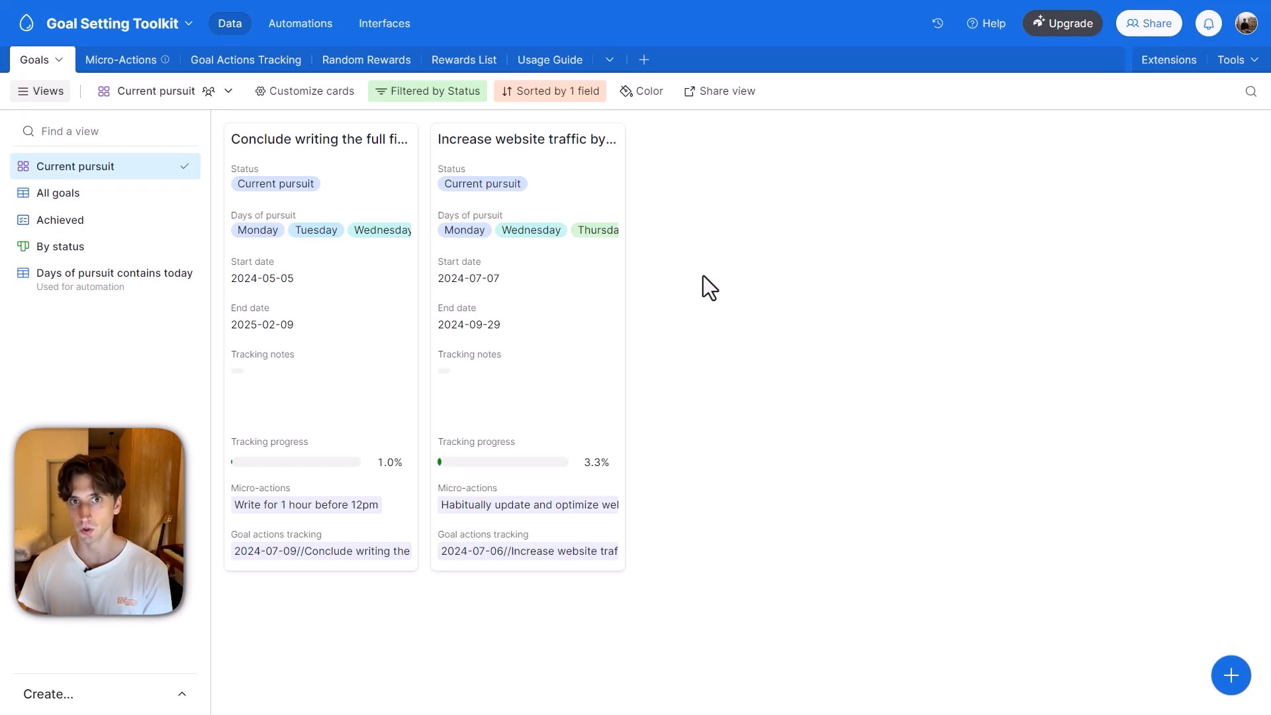
Open the base's automations, hiding and showing the automations list again.
left_click(310, 26)
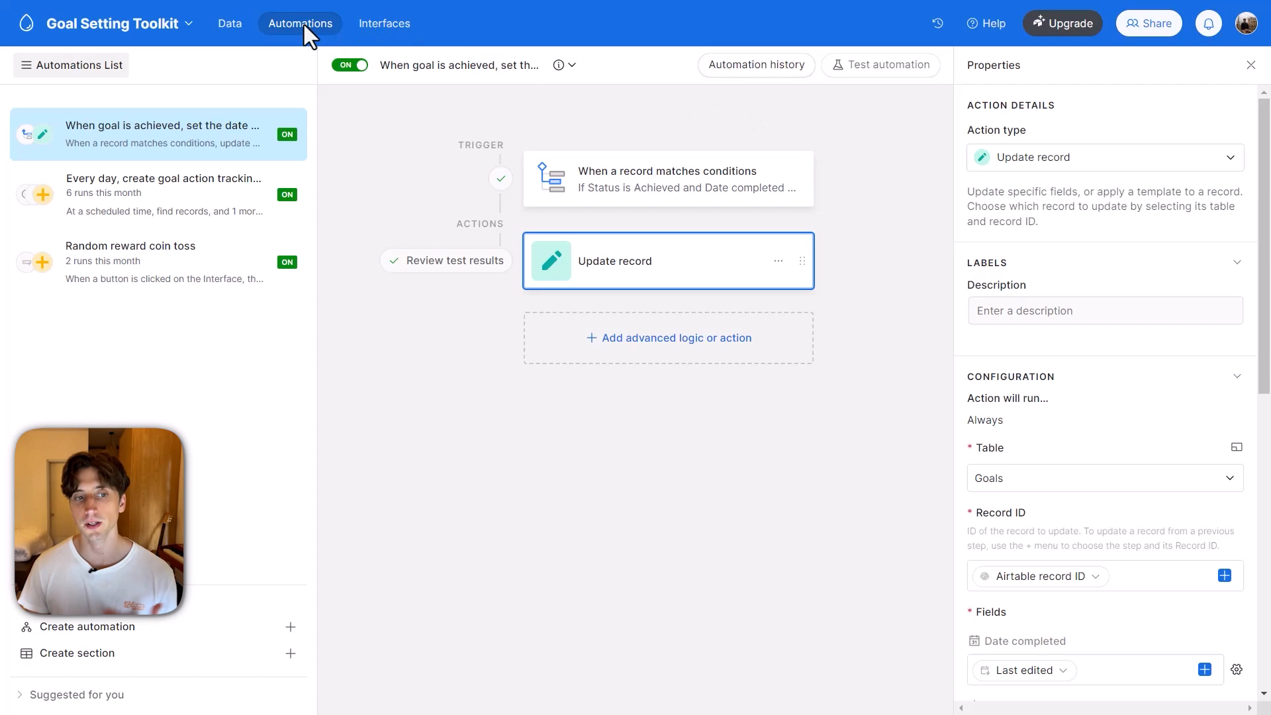
left_click(97, 76)
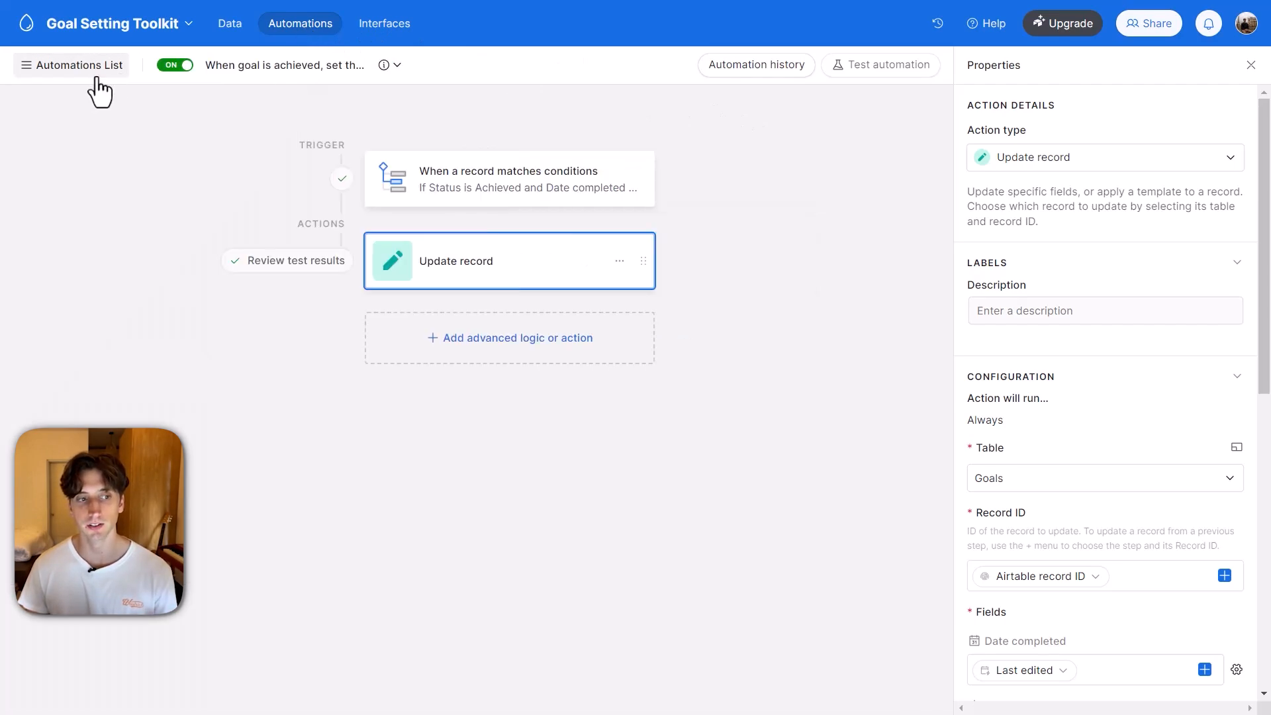
left_click(98, 78)
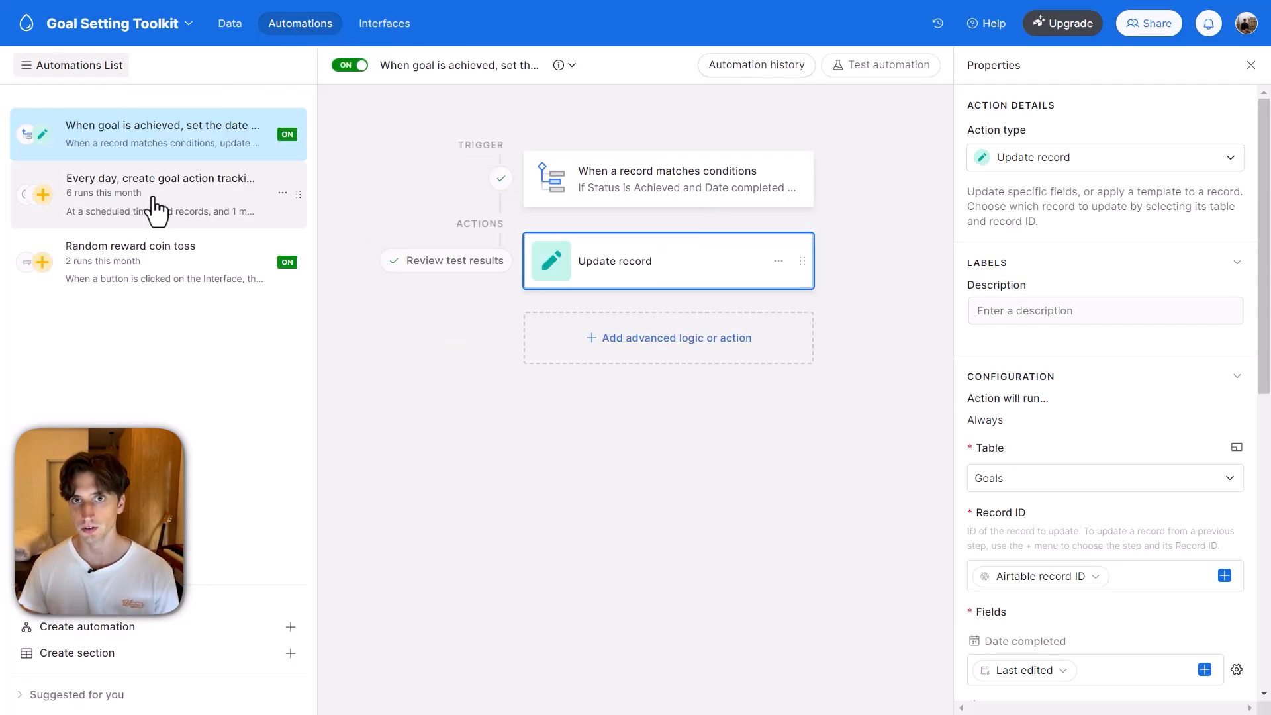
Examine the trigger conditions of the automation that sets the date completed when a goal is achieved.
left_click(195, 138)
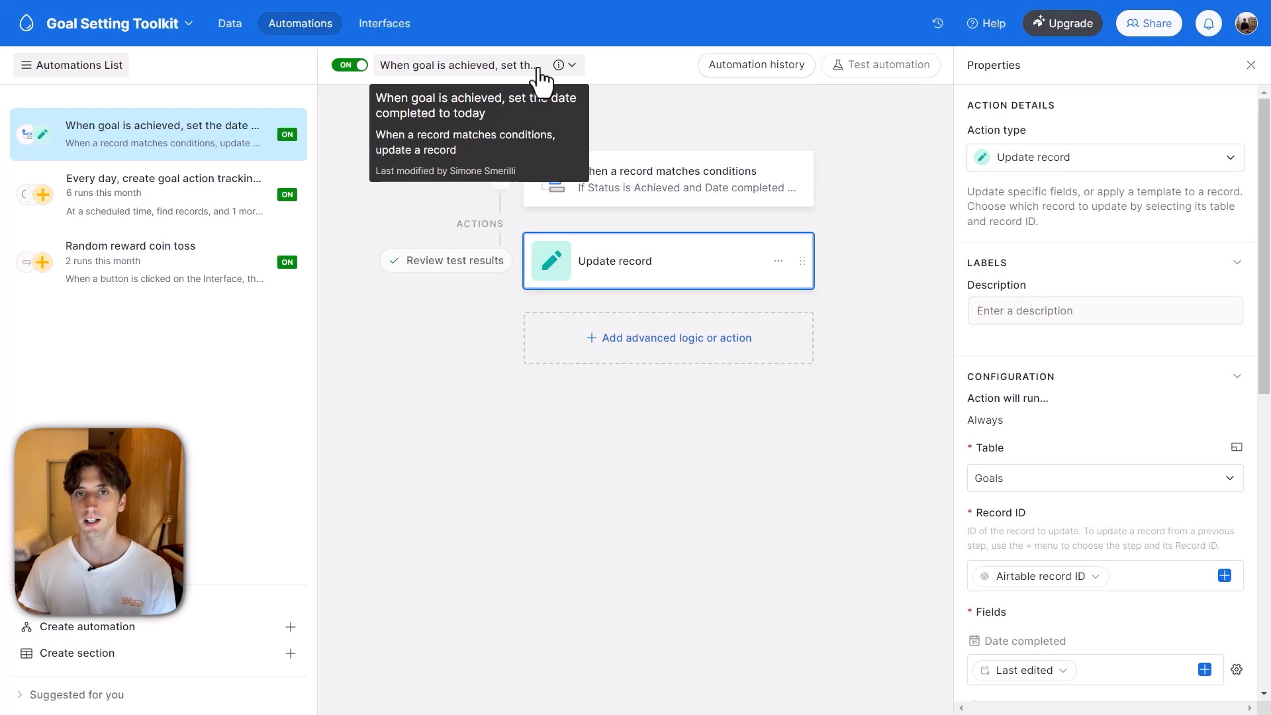
left_click(665, 187)
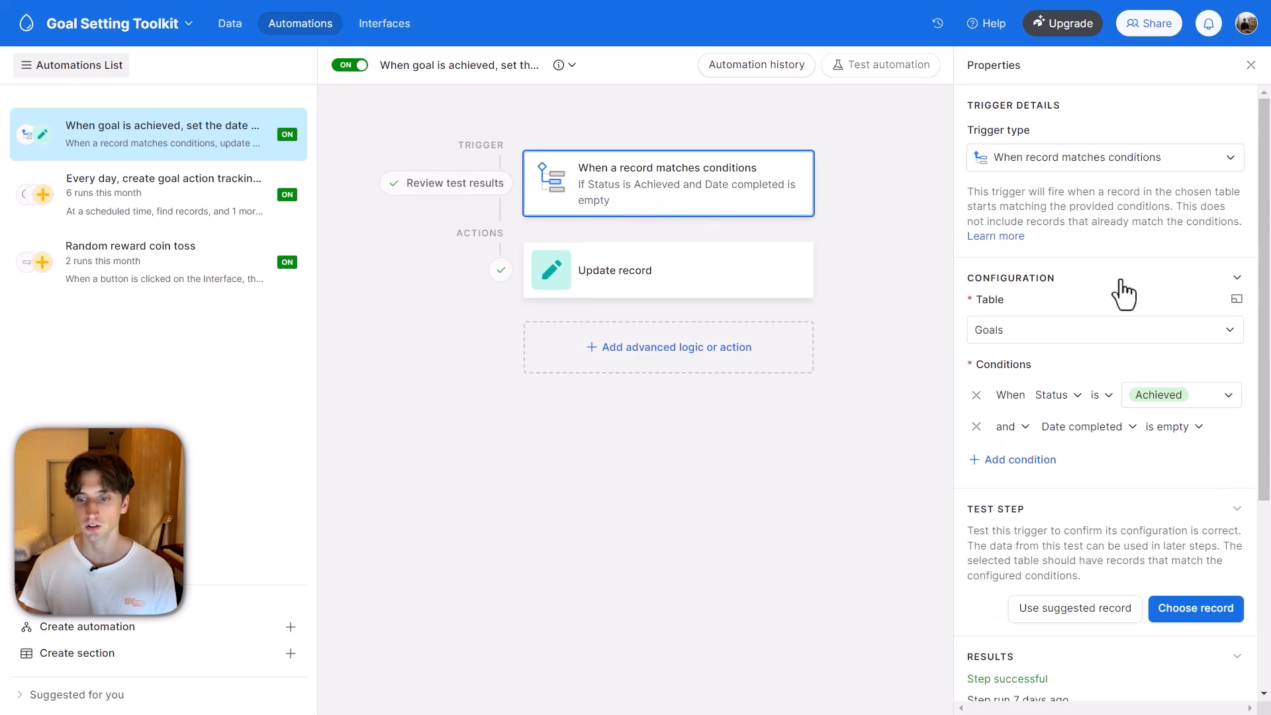
scroll(1121, 292, "down", 2)
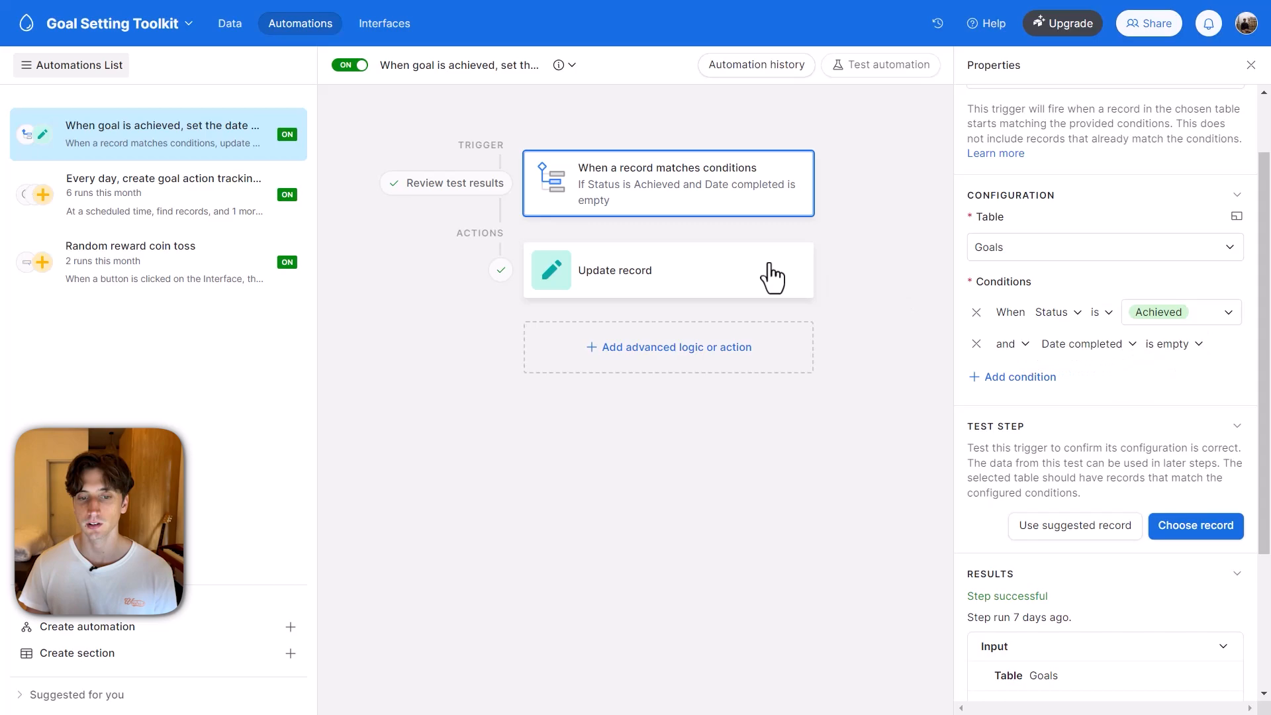
Examine the Update record action of the goal-achieved automation, including its table, record ID and Date completed field mapping.
left_click(692, 277)
scroll(1015, 321, "down", 2)
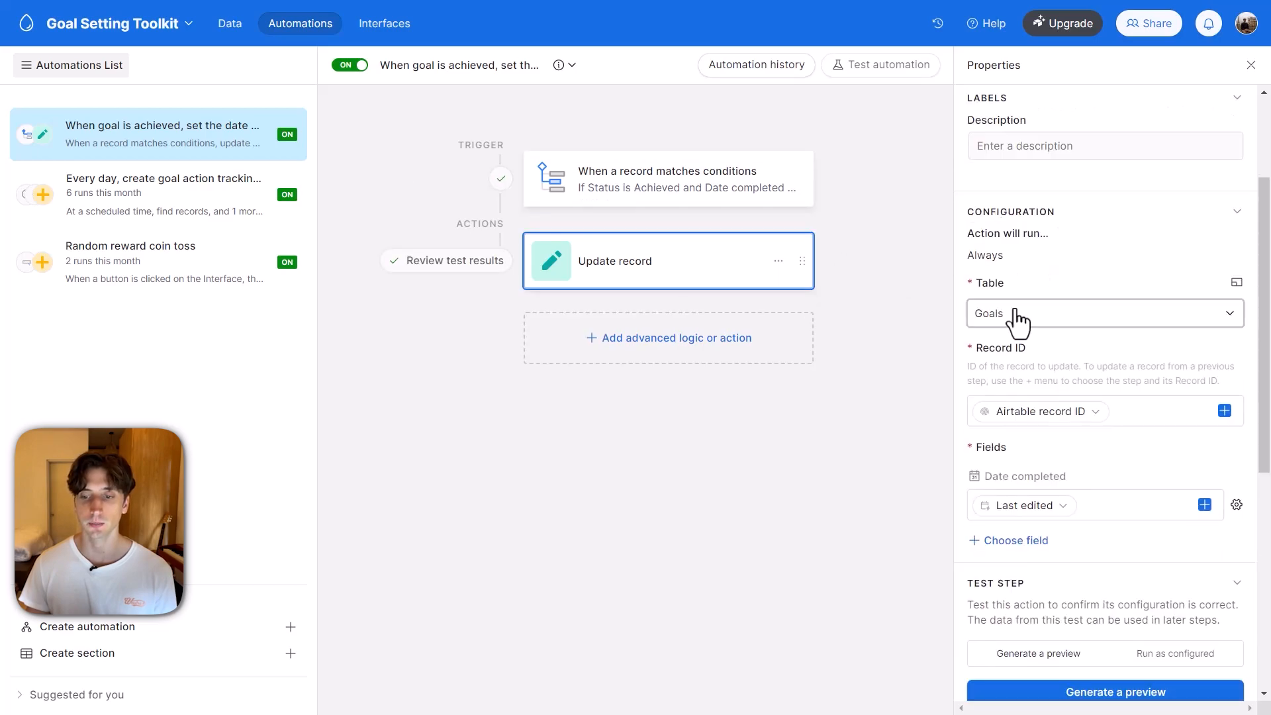
scroll(1033, 331, "down", 2)
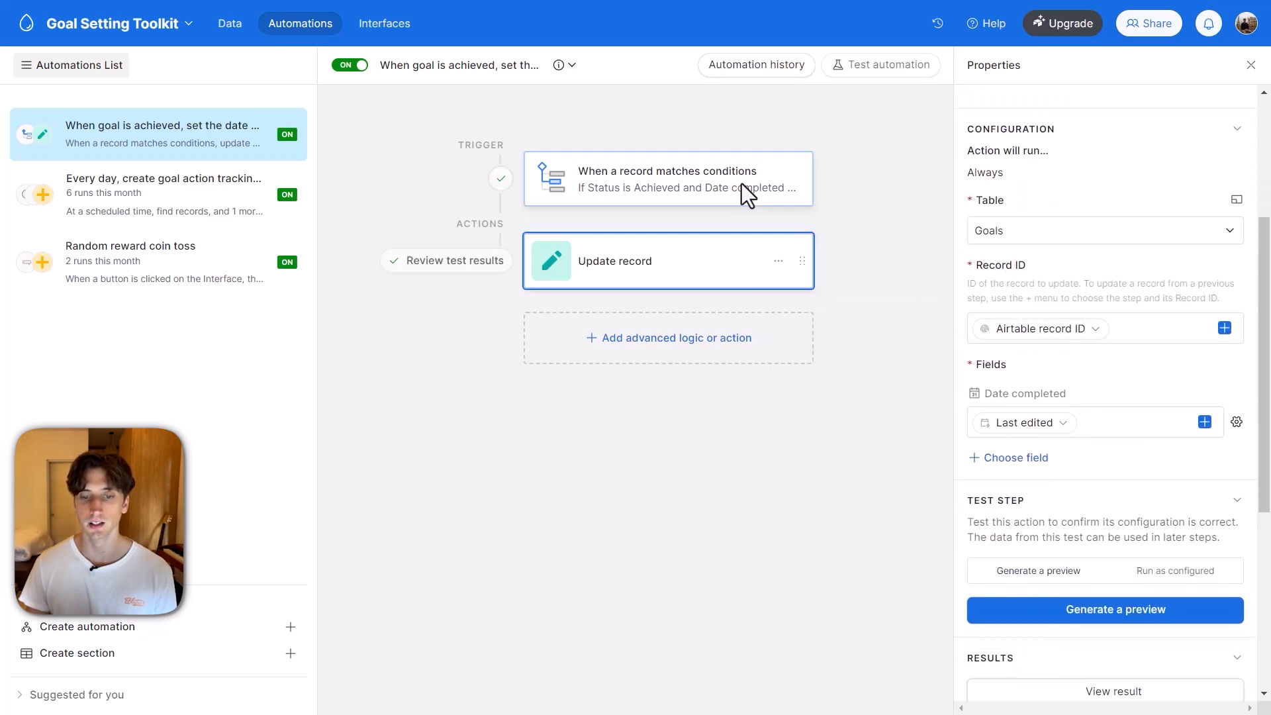
scroll(1073, 338, "down", 1)
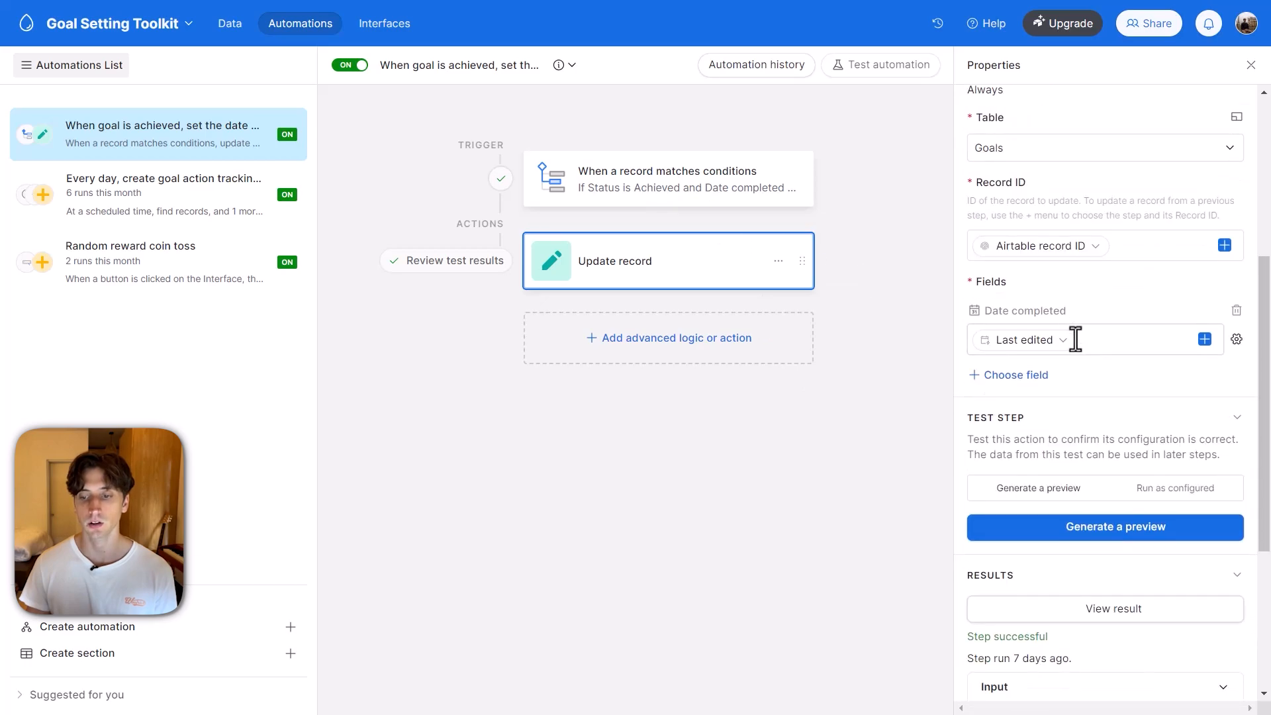
mouse_move(995, 345)
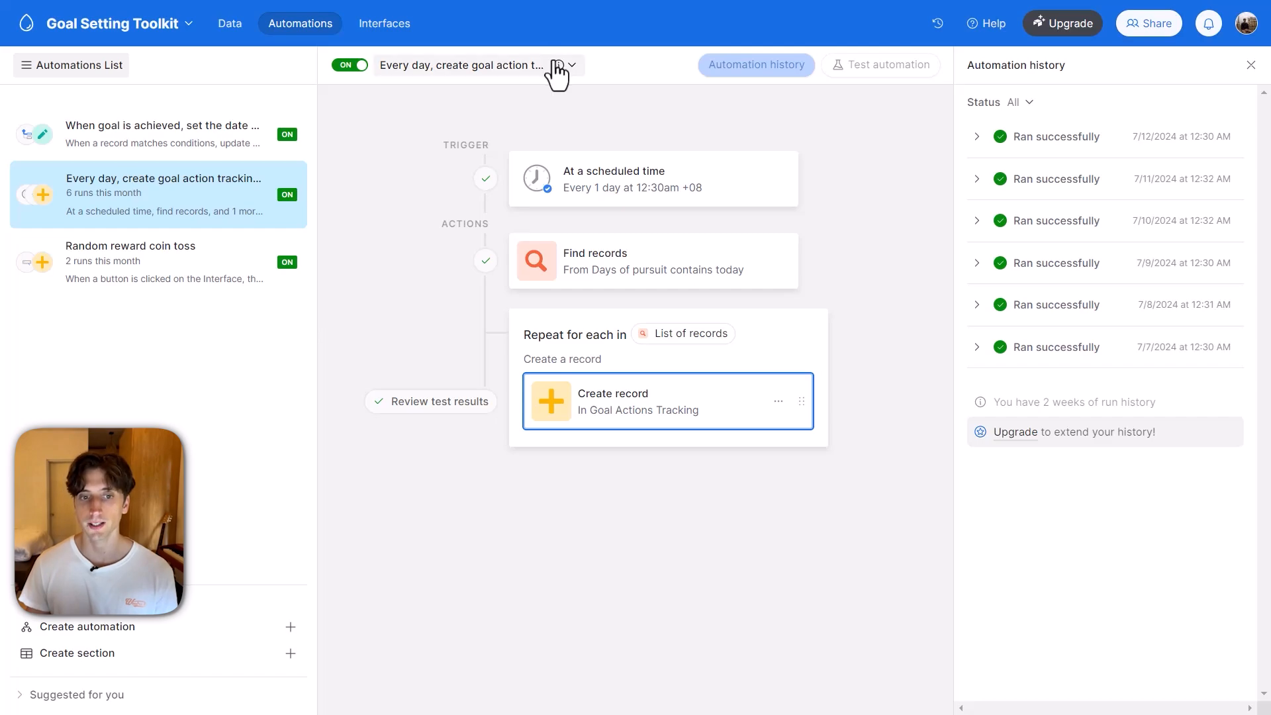
Examine the daily tracking automation's scheduled trigger and Find records action, and open its source view "Days of pursuit contains today" in the Goals table.
mouse_move(558, 66)
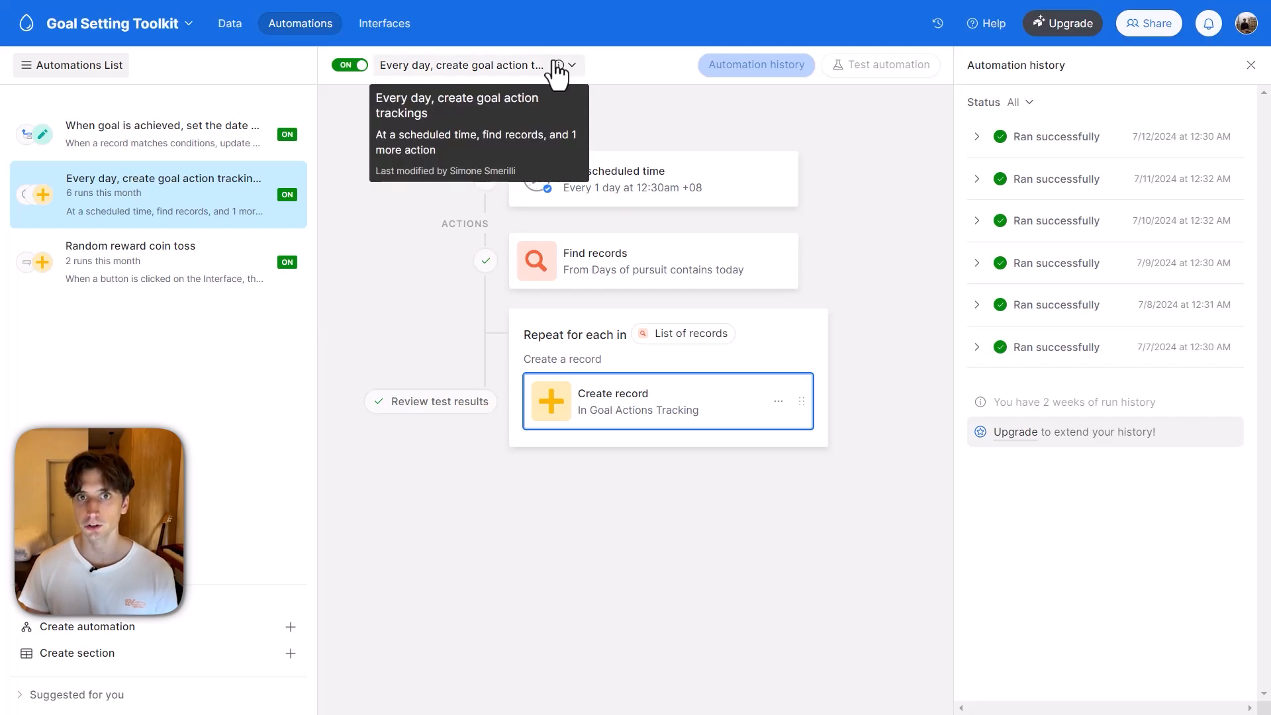
left_click(620, 188)
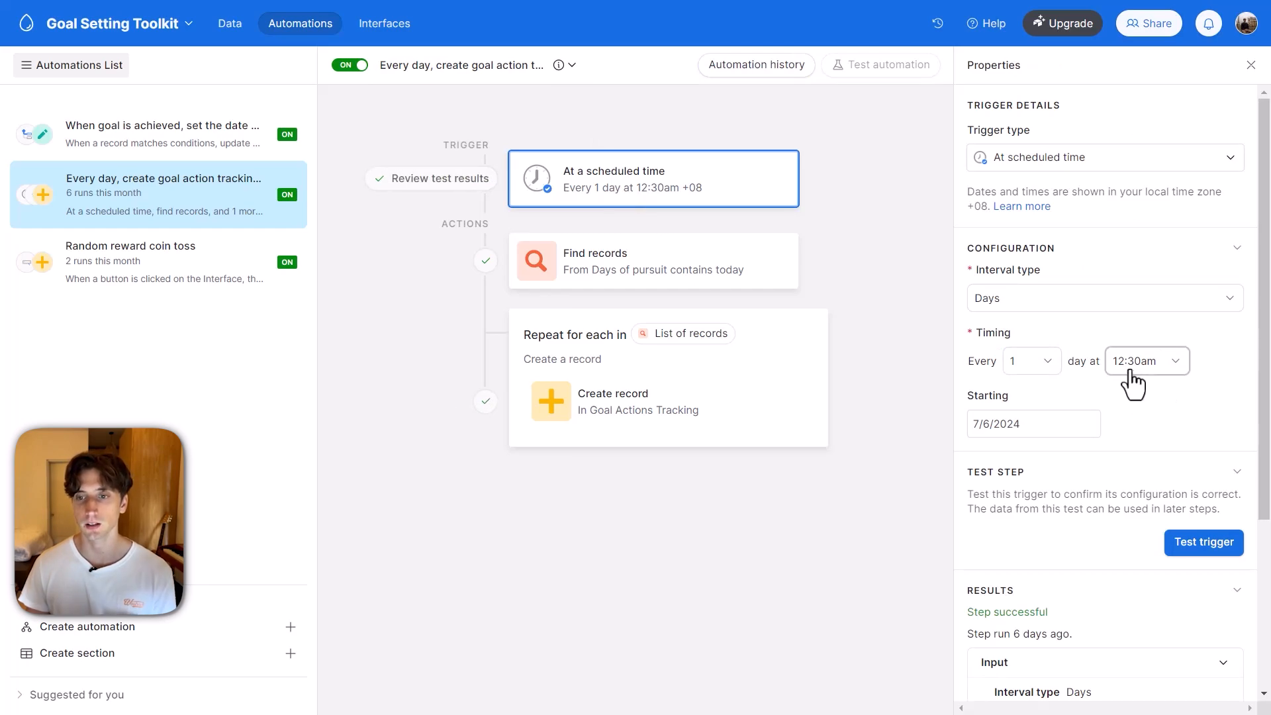
left_click(665, 268)
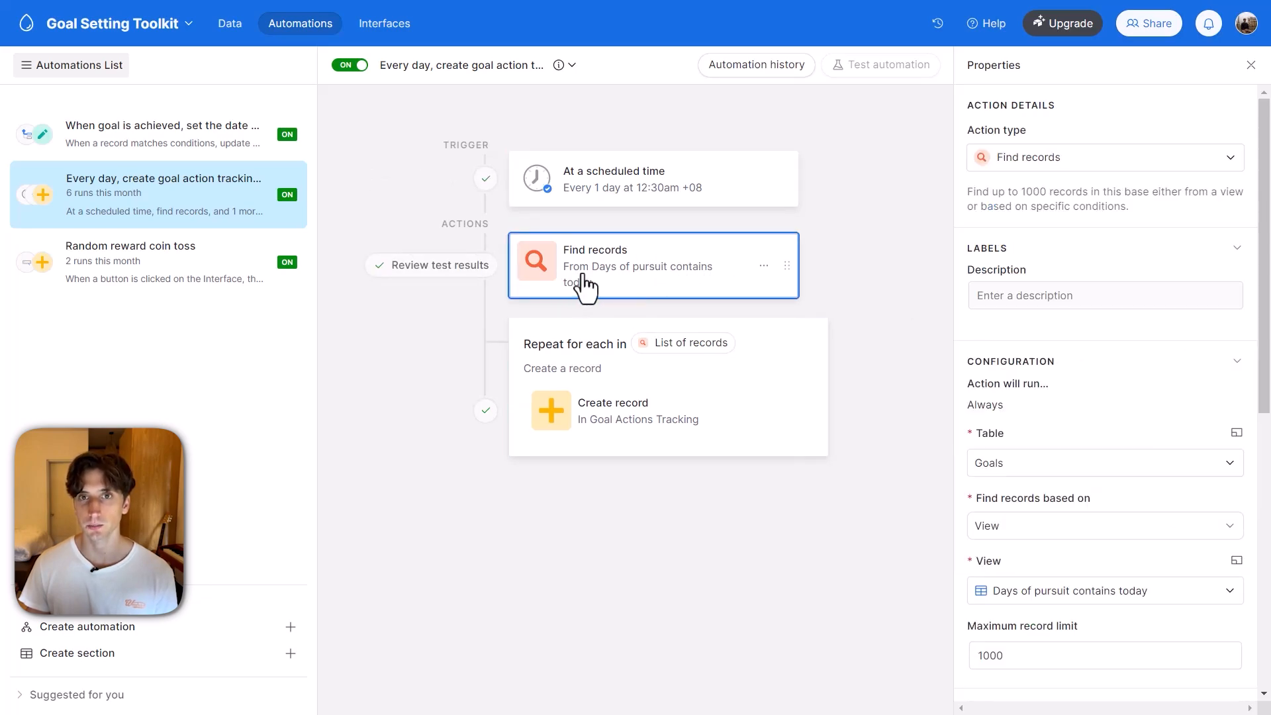
scroll(1138, 365, "down", 5)
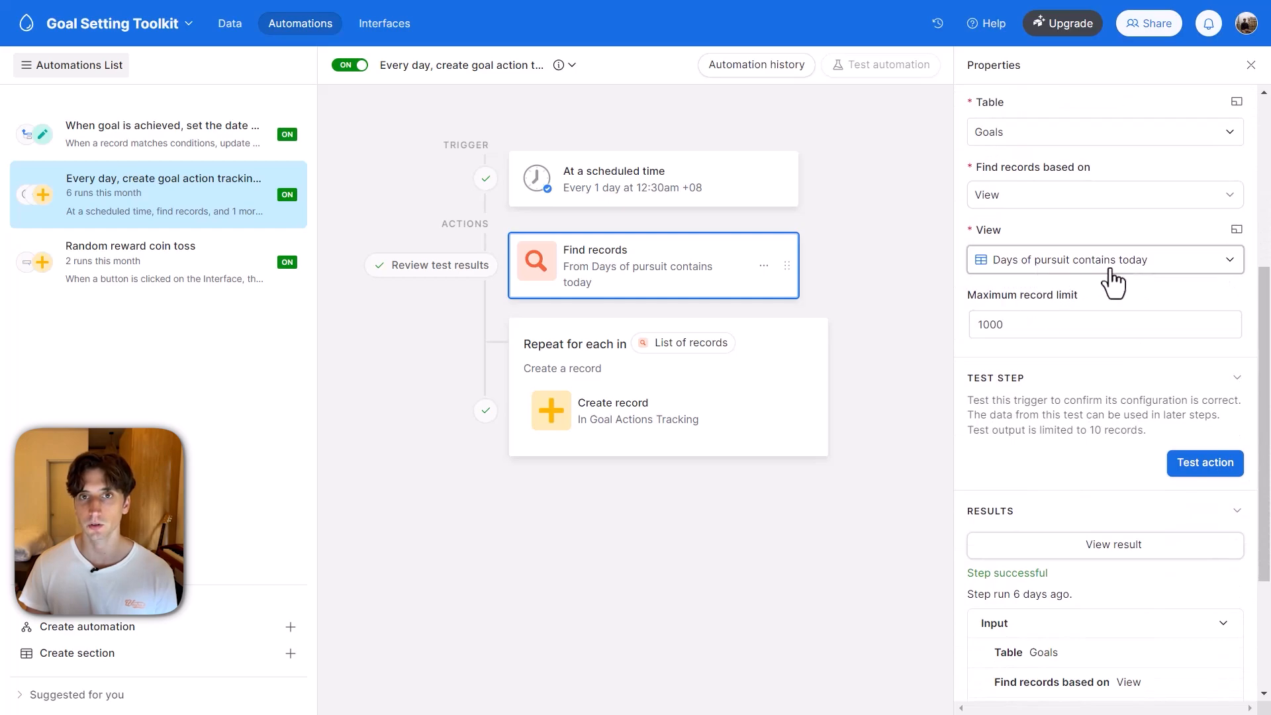
left_click(231, 24)
left_click(102, 281)
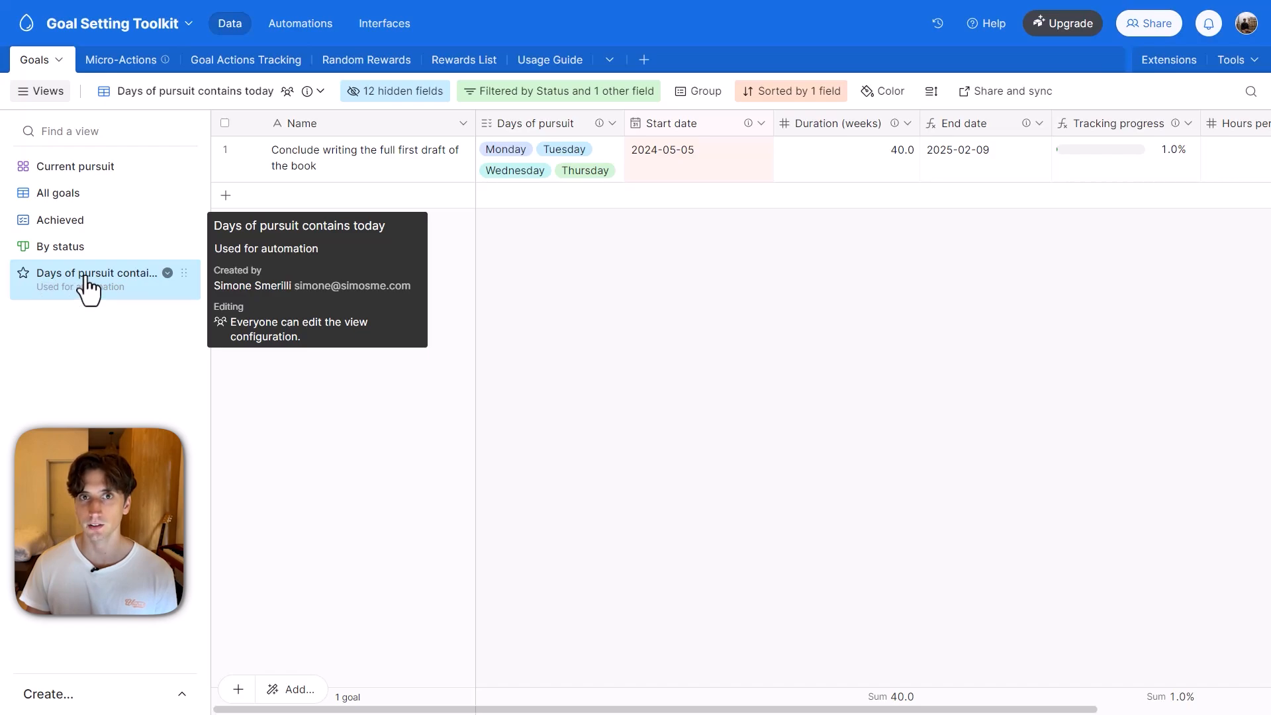
Return to the daily automation and examine its repeating group and the Create record action for Goal Actions Tracking.
left_click(315, 171)
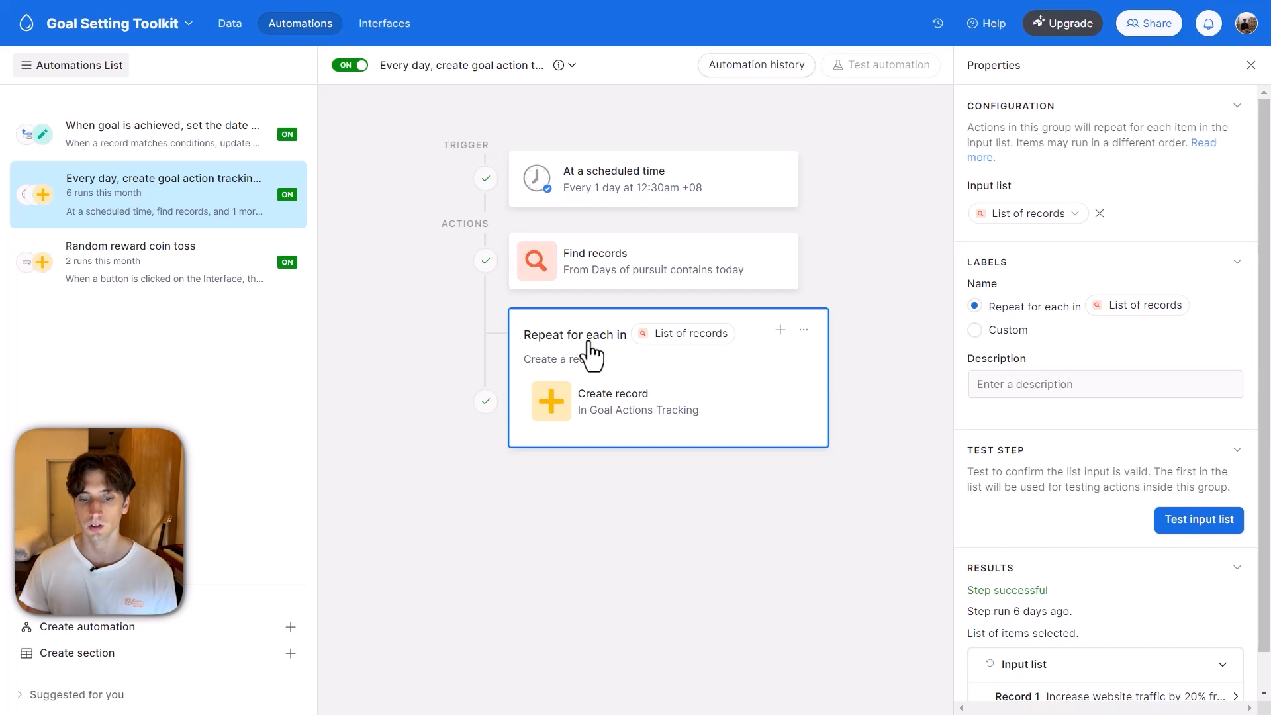
left_click(599, 407)
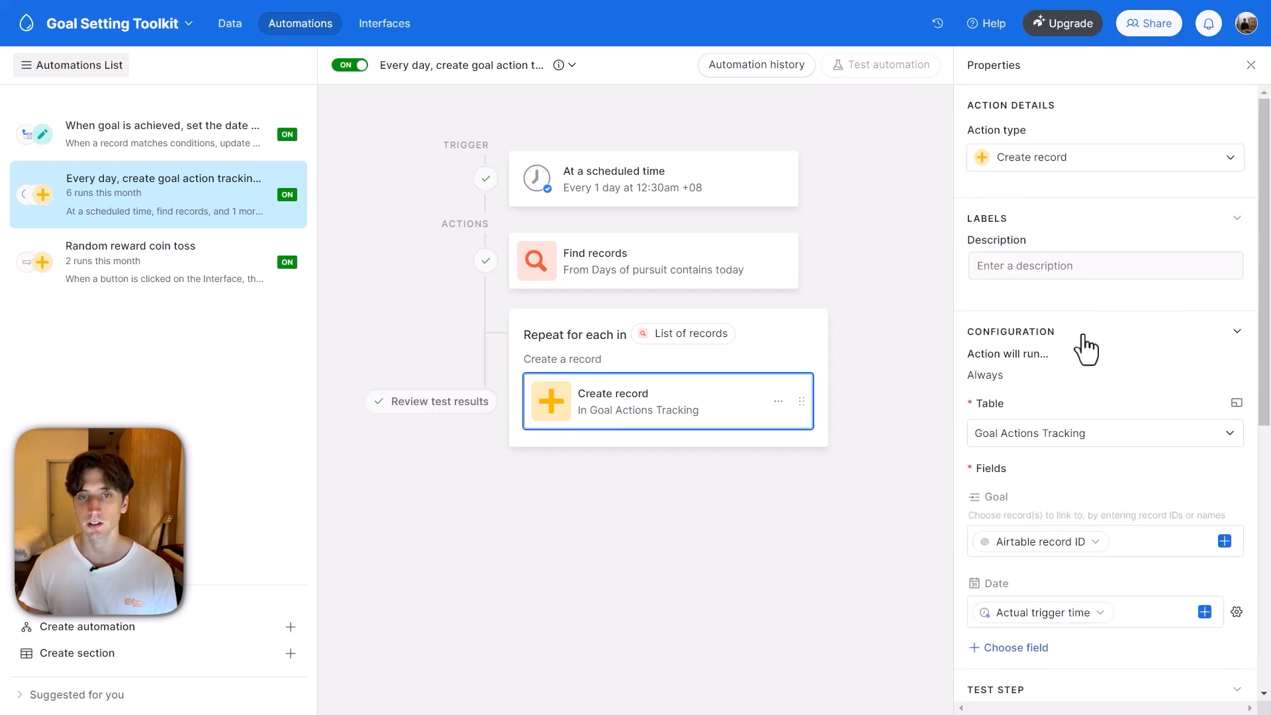
scroll(1086, 341, "down", 3)
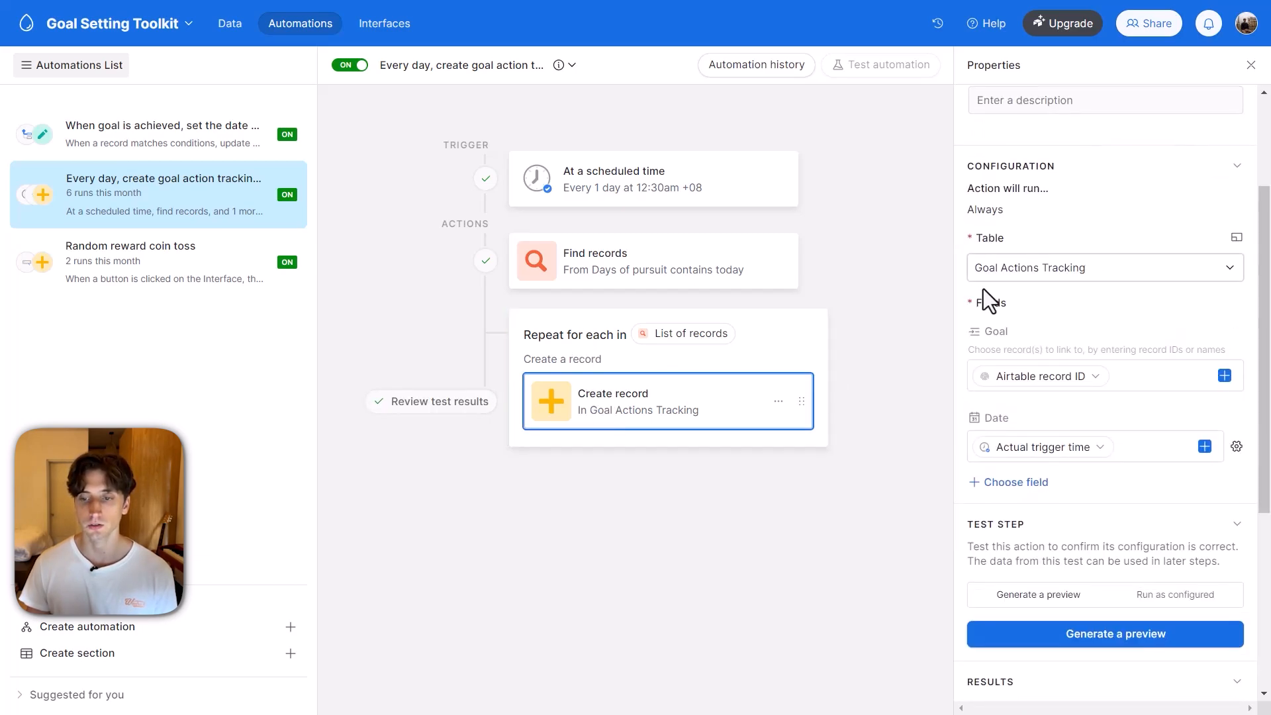
scroll(1081, 286, "down", 3)
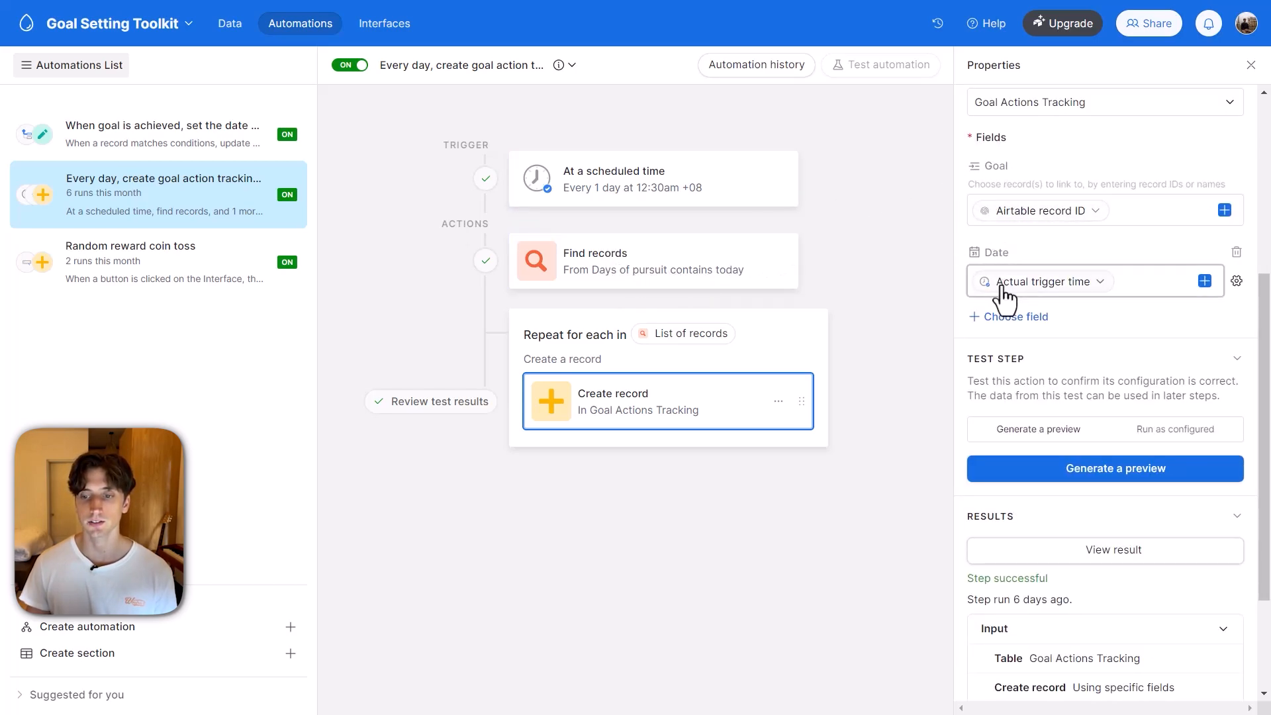
mouse_move(1066, 289)
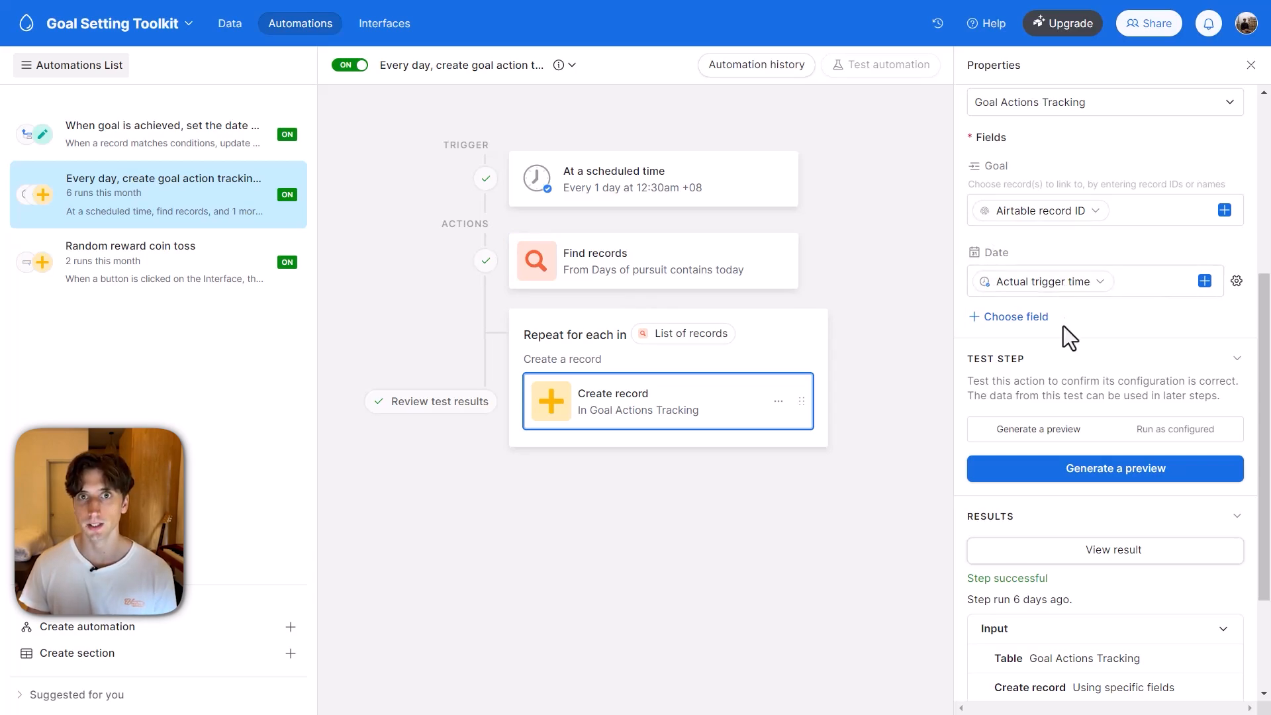
scroll(1064, 326, "down", 3)
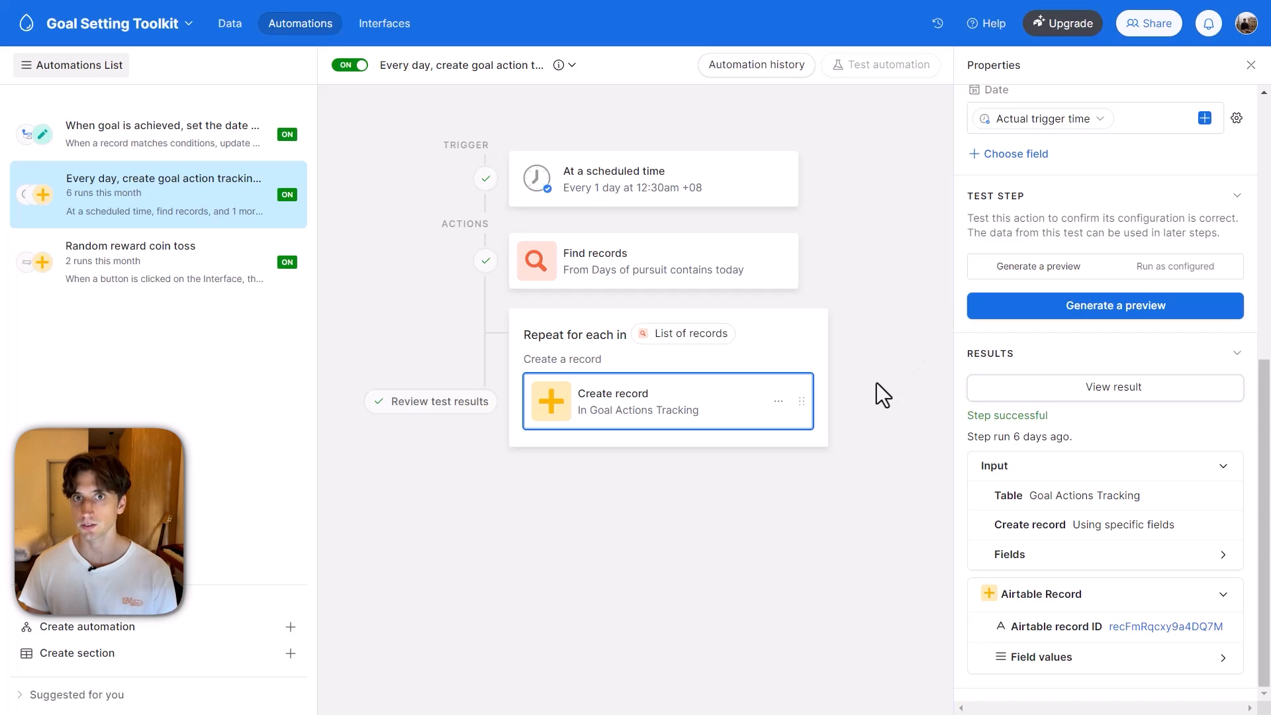
Examine the Random reward coin toss automation's button trigger, the linked interface page and the Create record action for Random Rewards.
left_click(242, 263)
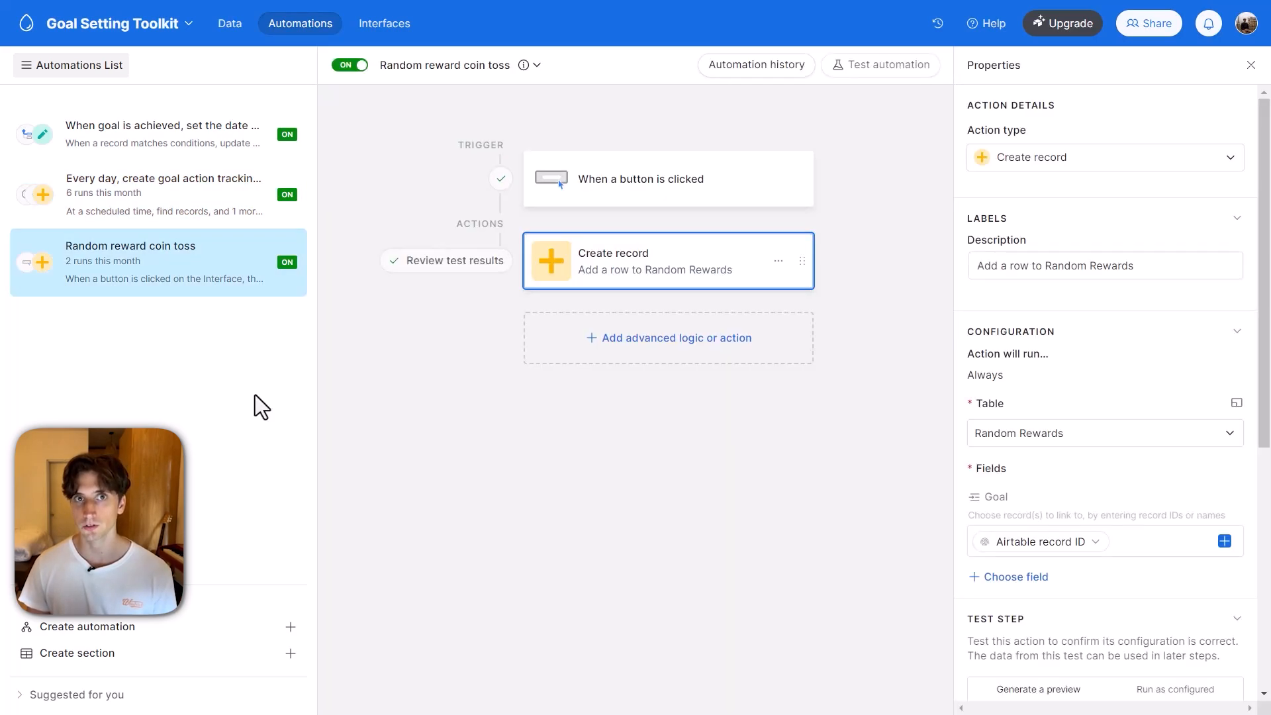
left_click(666, 189)
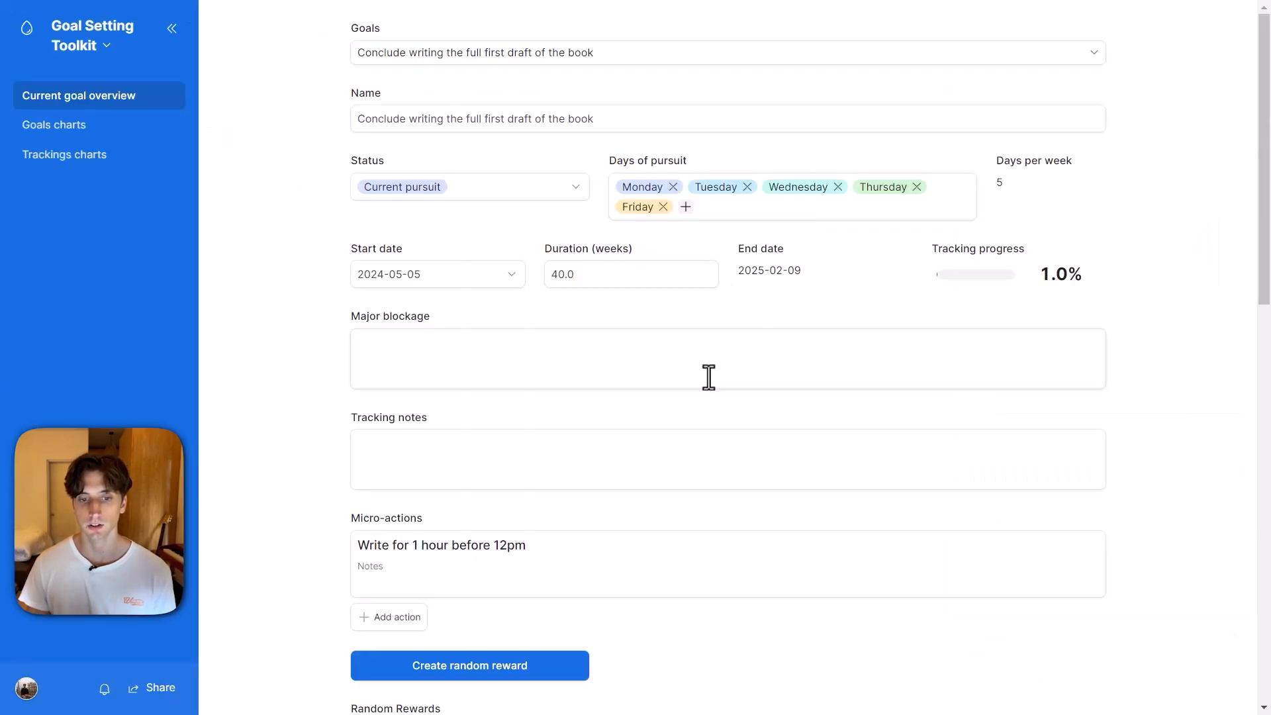
scroll(490, 515, "down", 3)
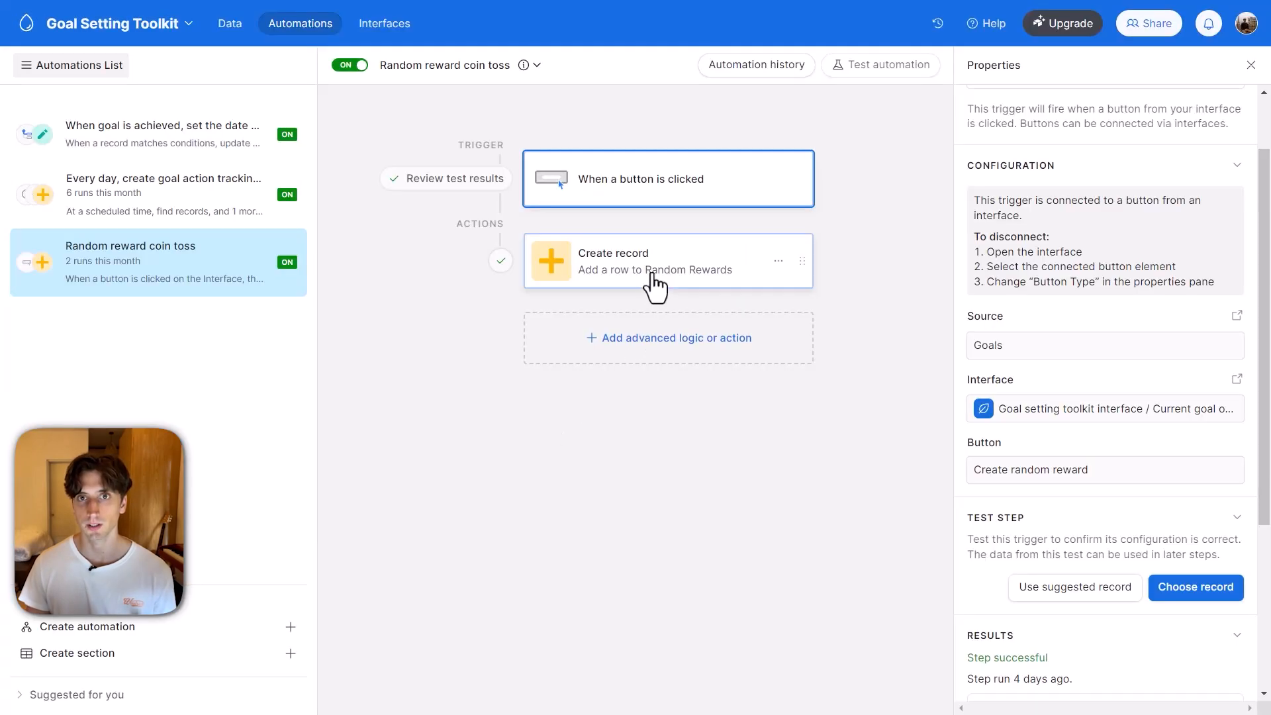
left_click(669, 269)
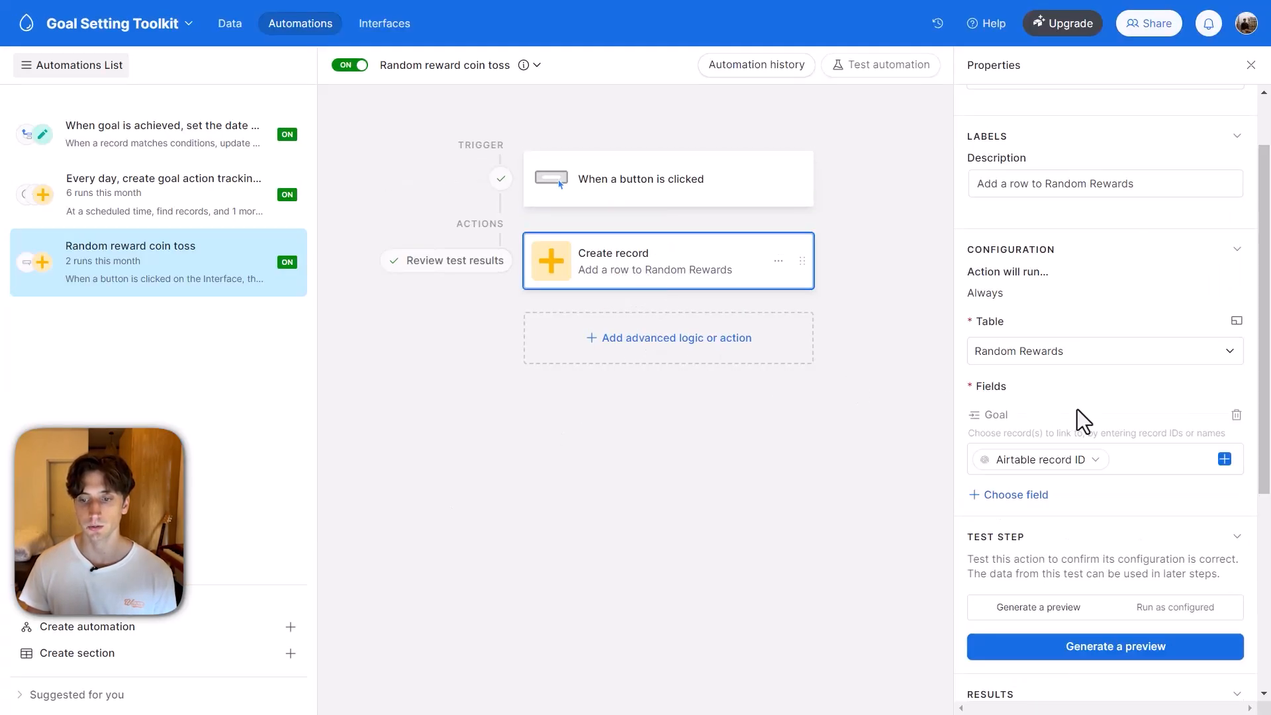
scroll(1078, 410, "down", 1)
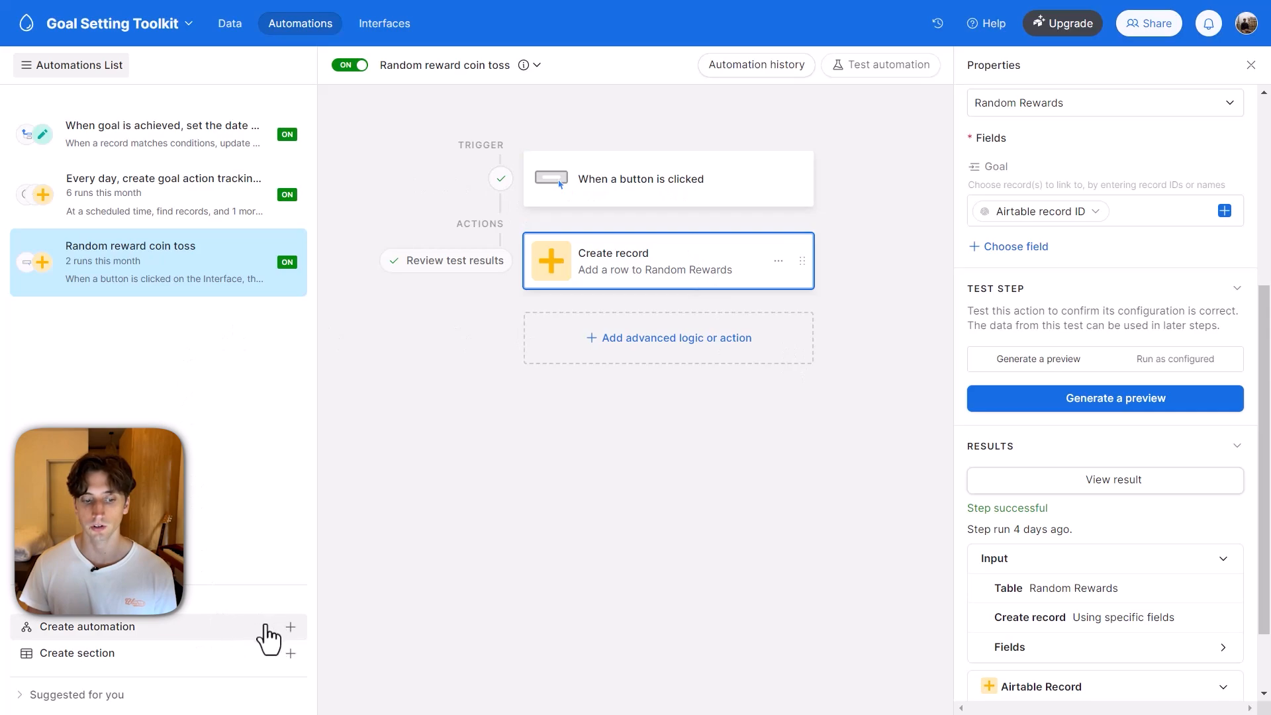
Open the Goal setting toolkit interface for editing and show its Trackings charts page.
left_click(402, 37)
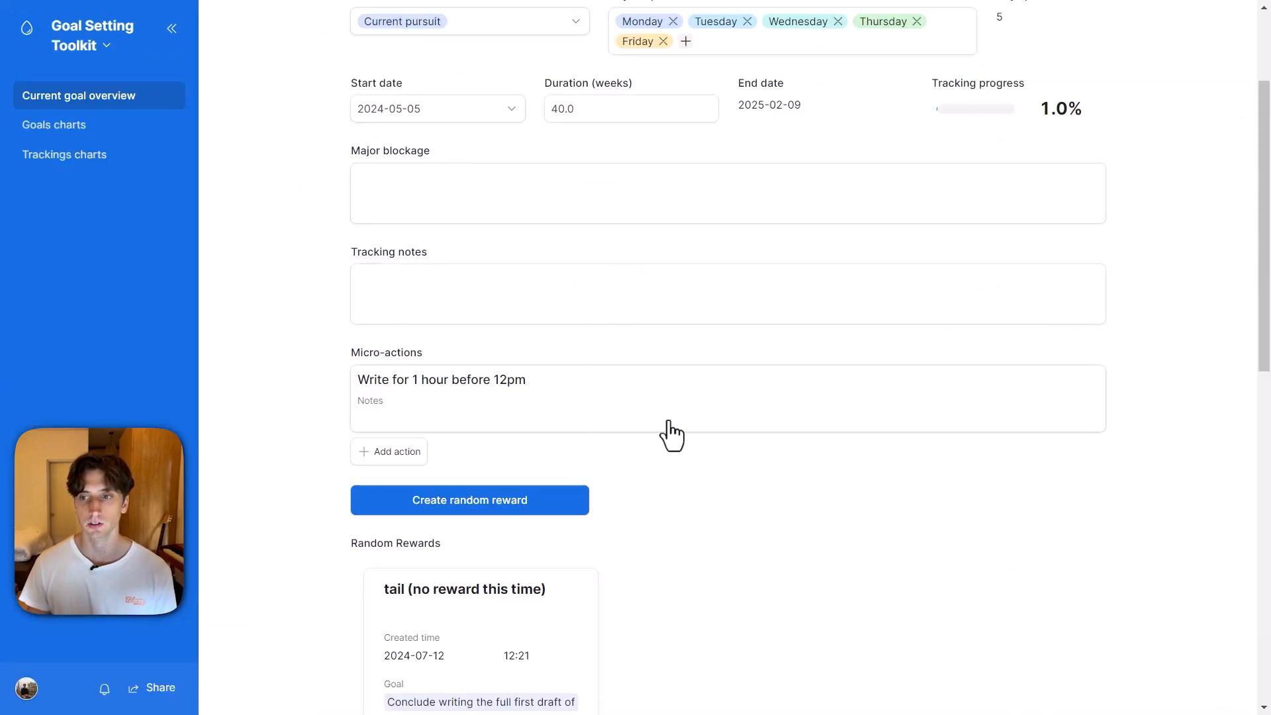
scroll(671, 430, "up", 3)
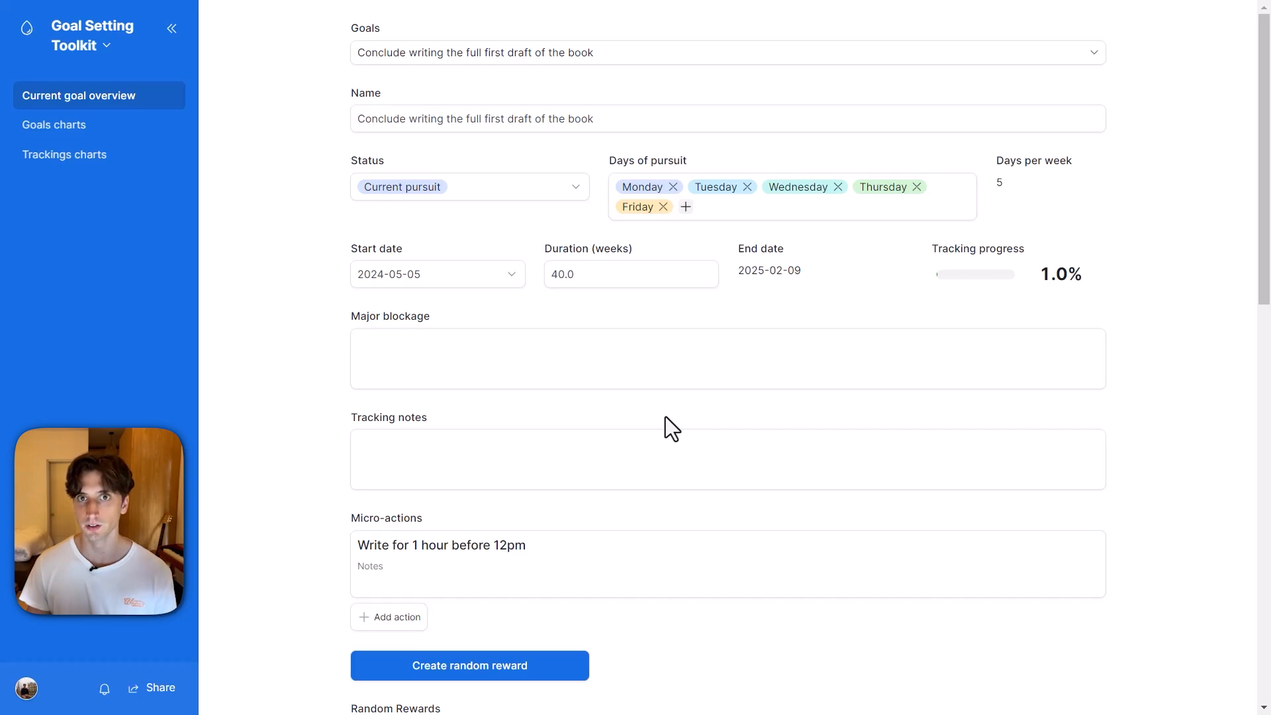
left_click(86, 50)
left_click(99, 88)
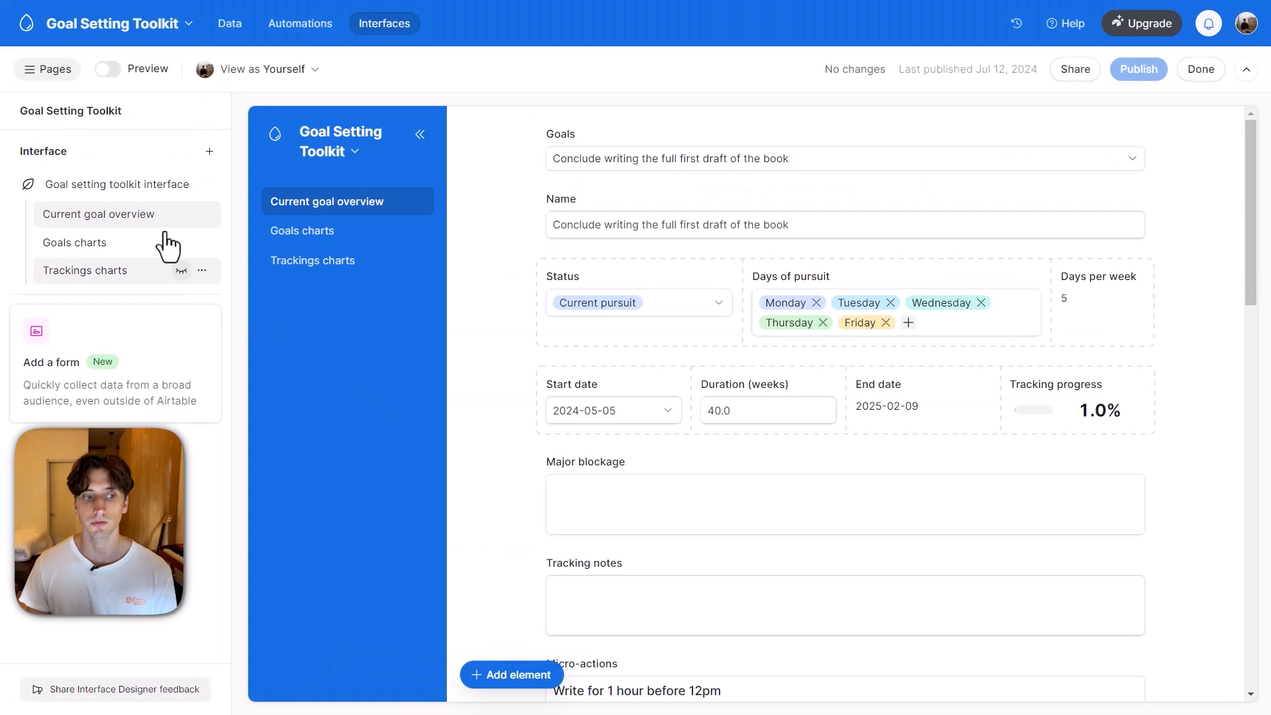
left_click(125, 272)
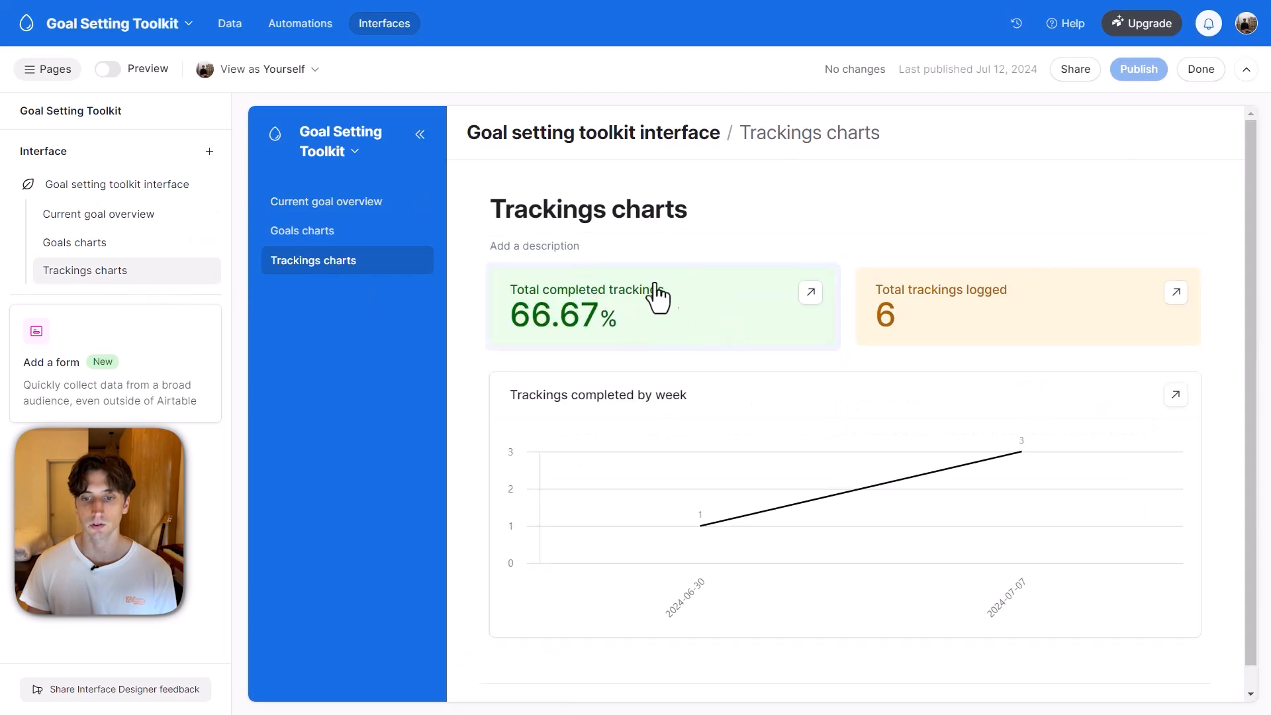
Examine the settings of the Total completed trackings number and the X-axis options of the Trackings completed by week chart.
left_click(725, 318)
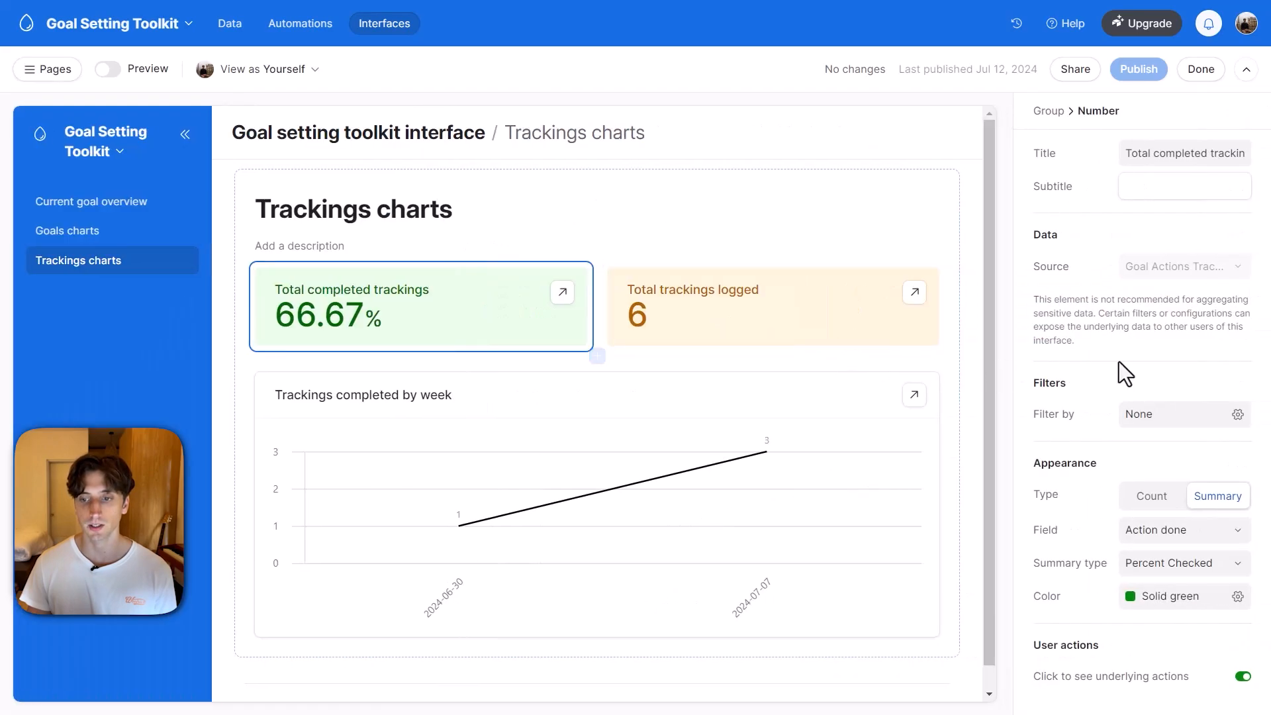
left_click(582, 363)
left_click(452, 414)
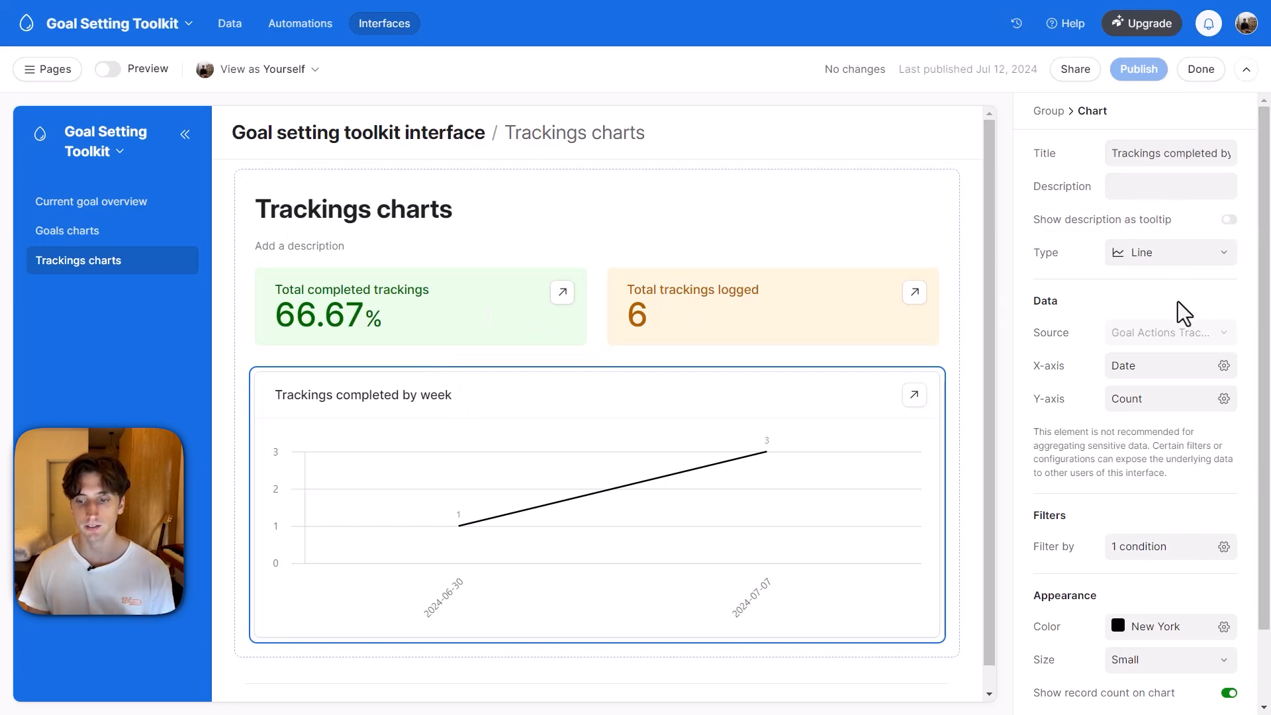
scroll(1185, 308, "down", 2)
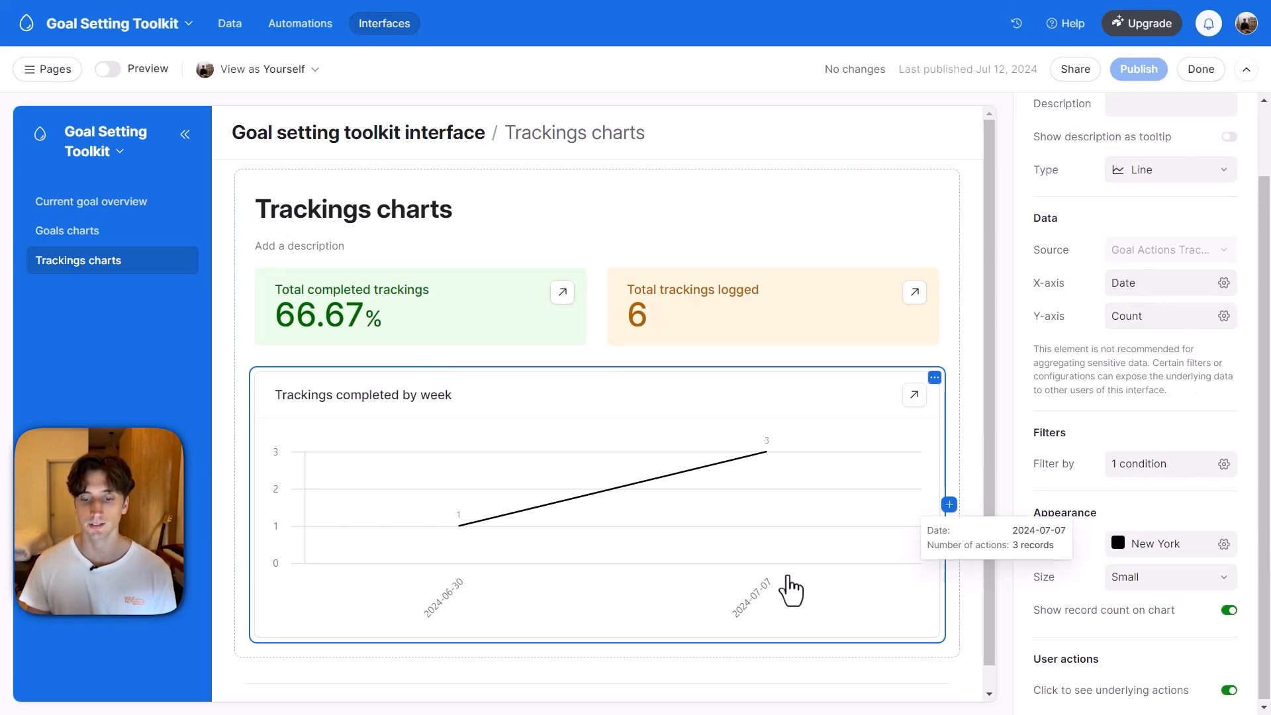
left_click(1189, 292)
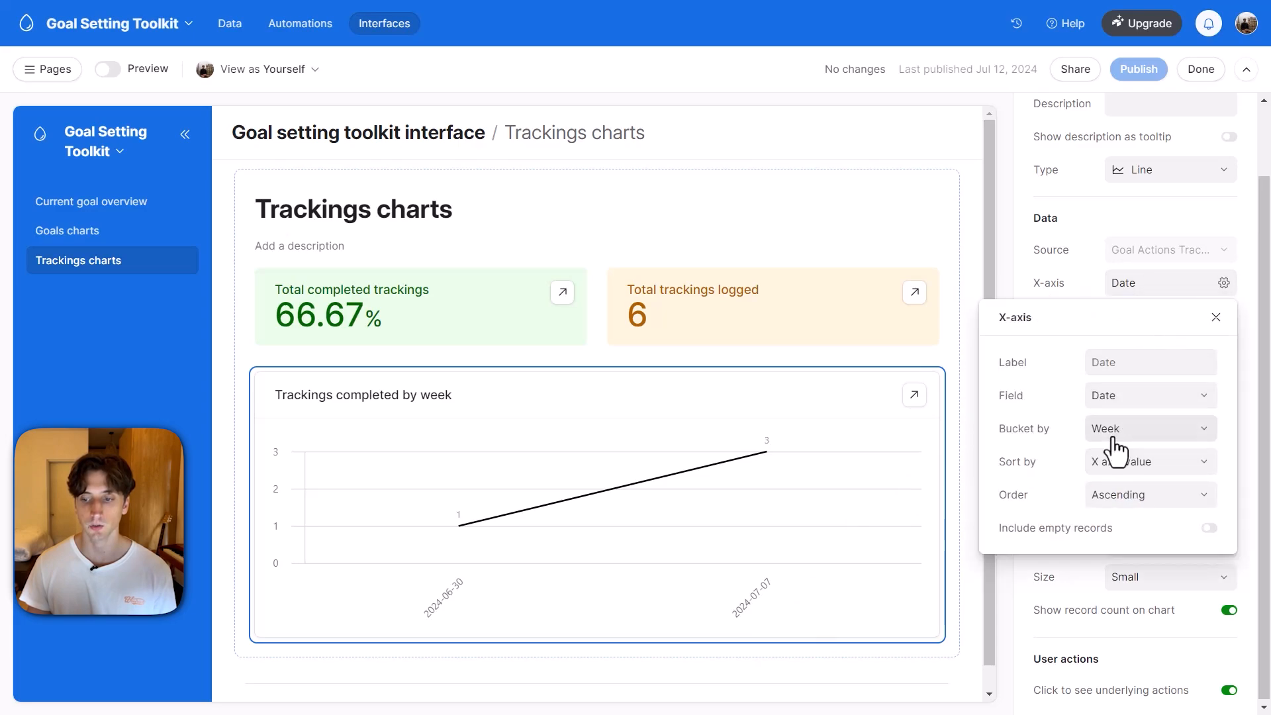
key("Escape")
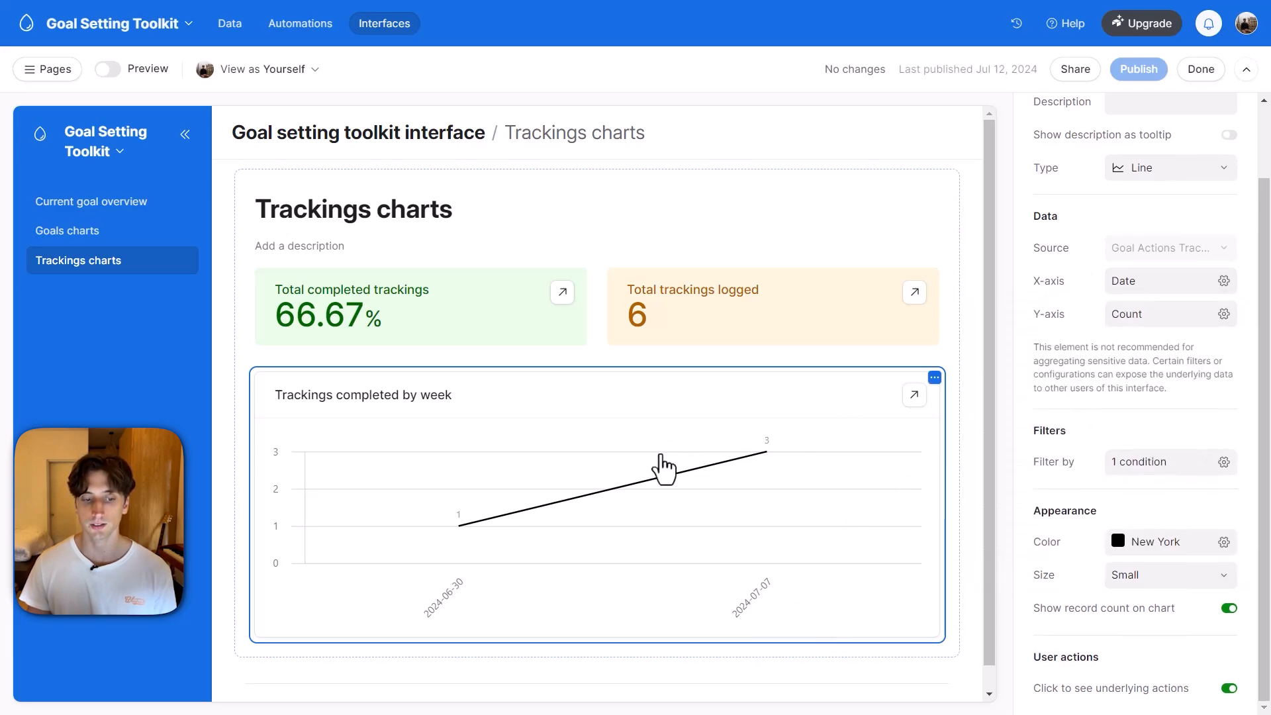
Check the filter condition of the Trackings completed by week chart and inspect its plotted data points.
mouse_move(689, 505)
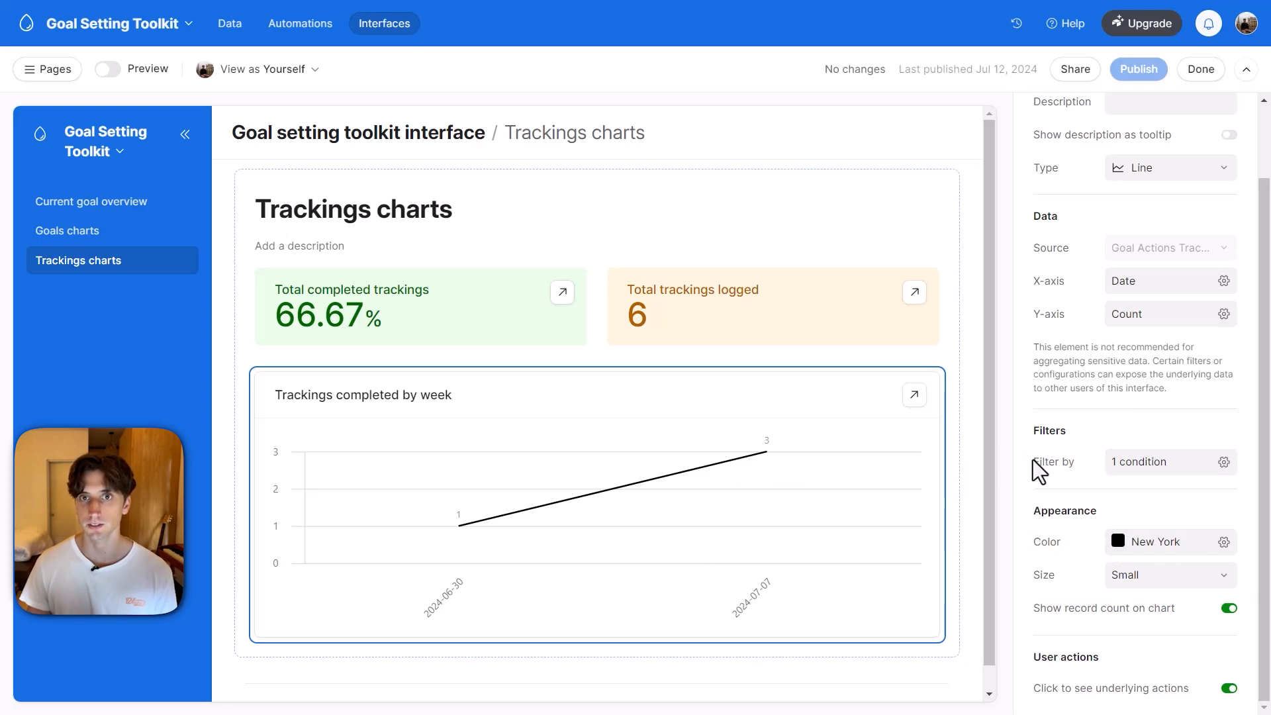
left_click(1135, 473)
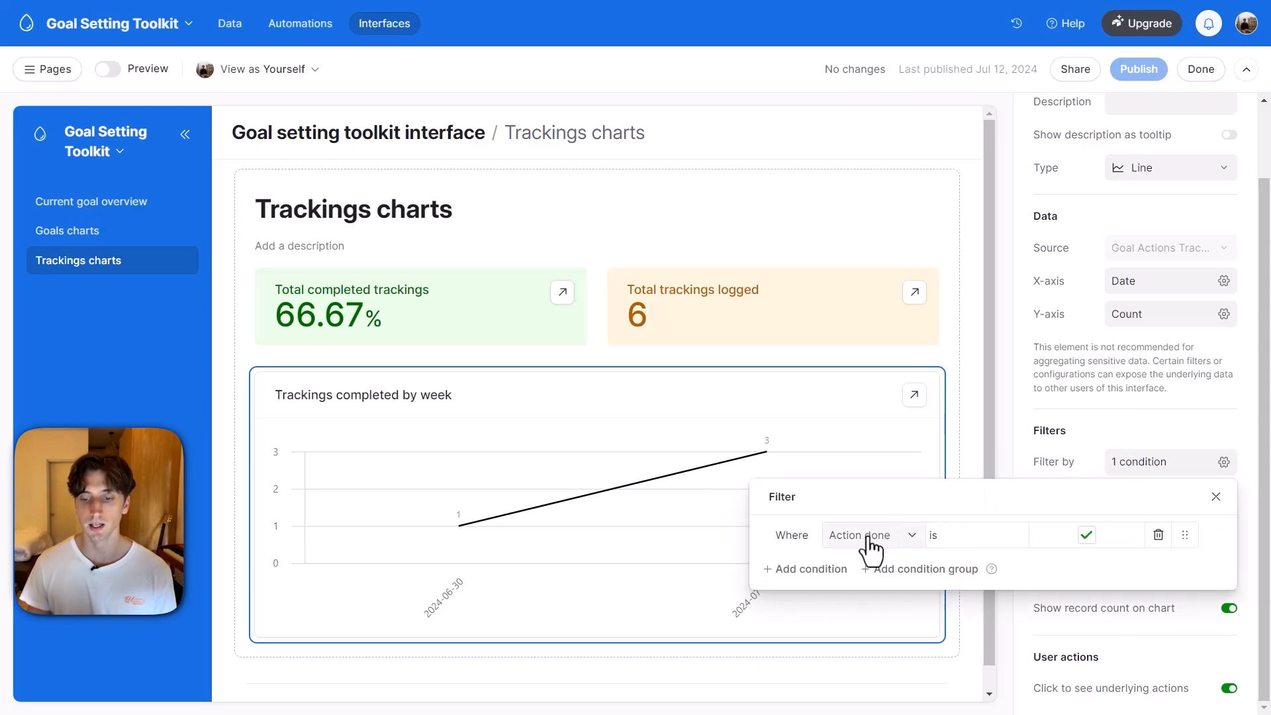
left_click(1110, 432)
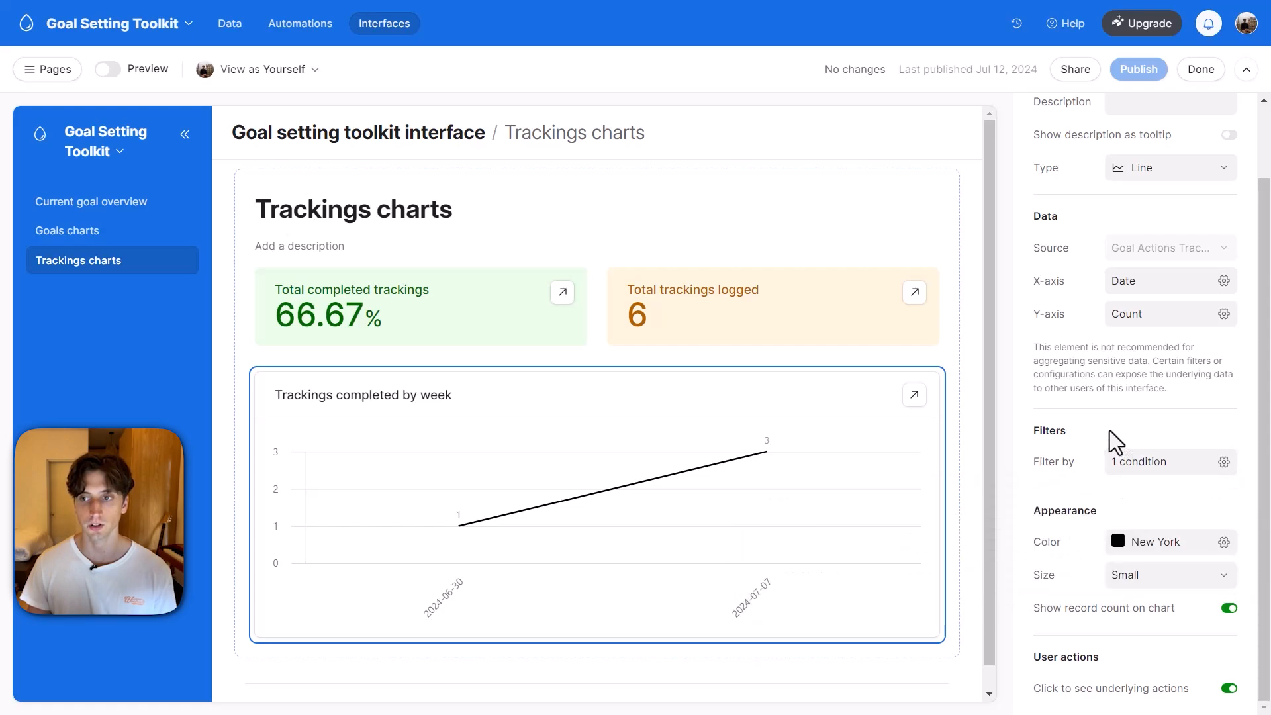
mouse_move(755, 465)
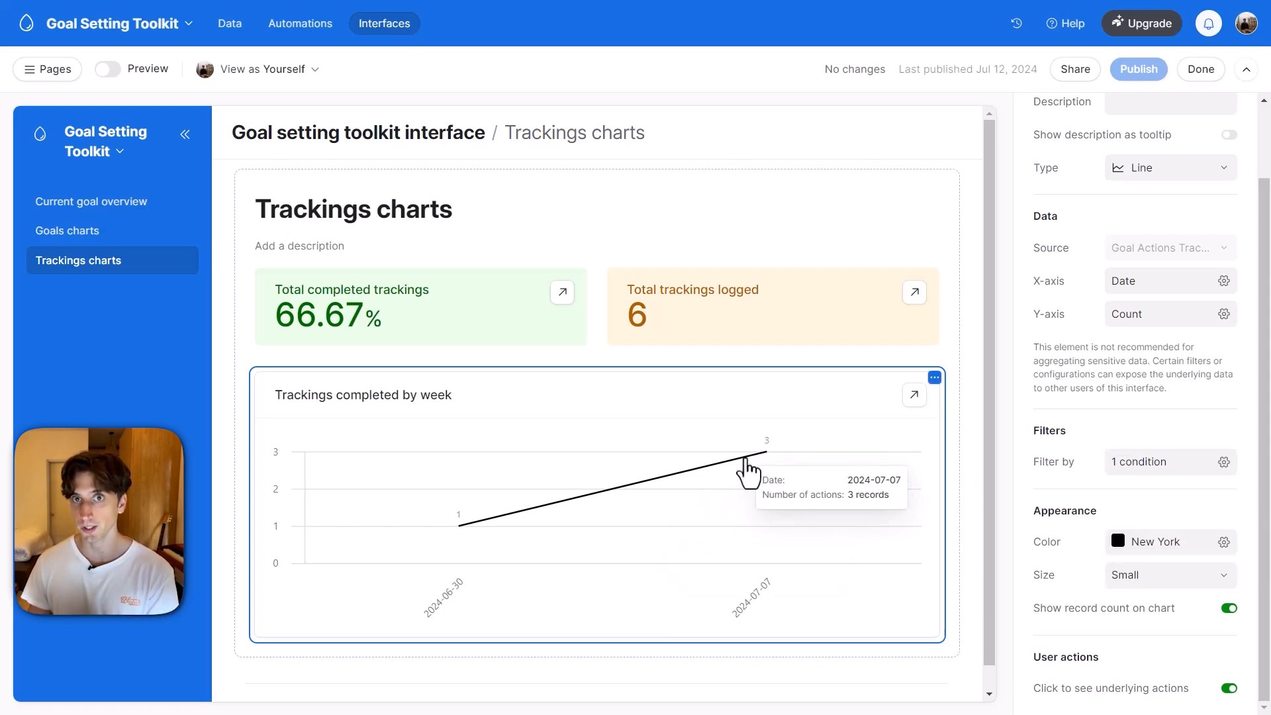
mouse_move(530, 528)
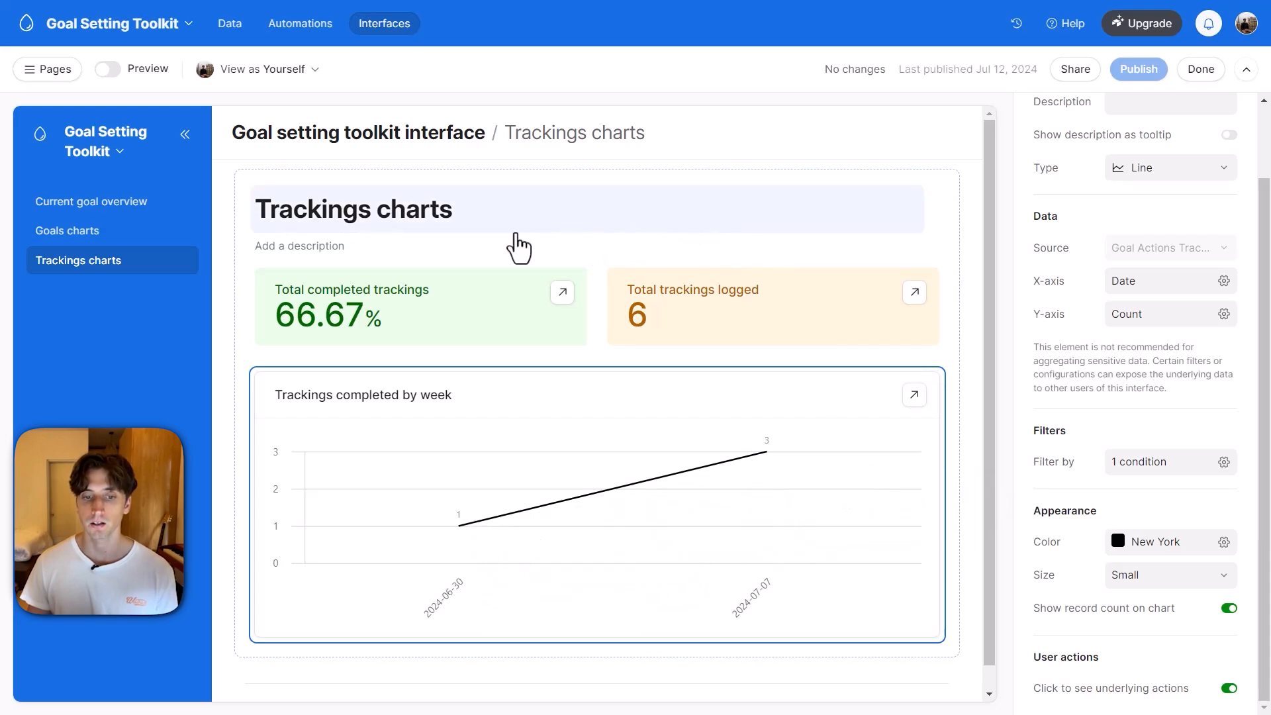